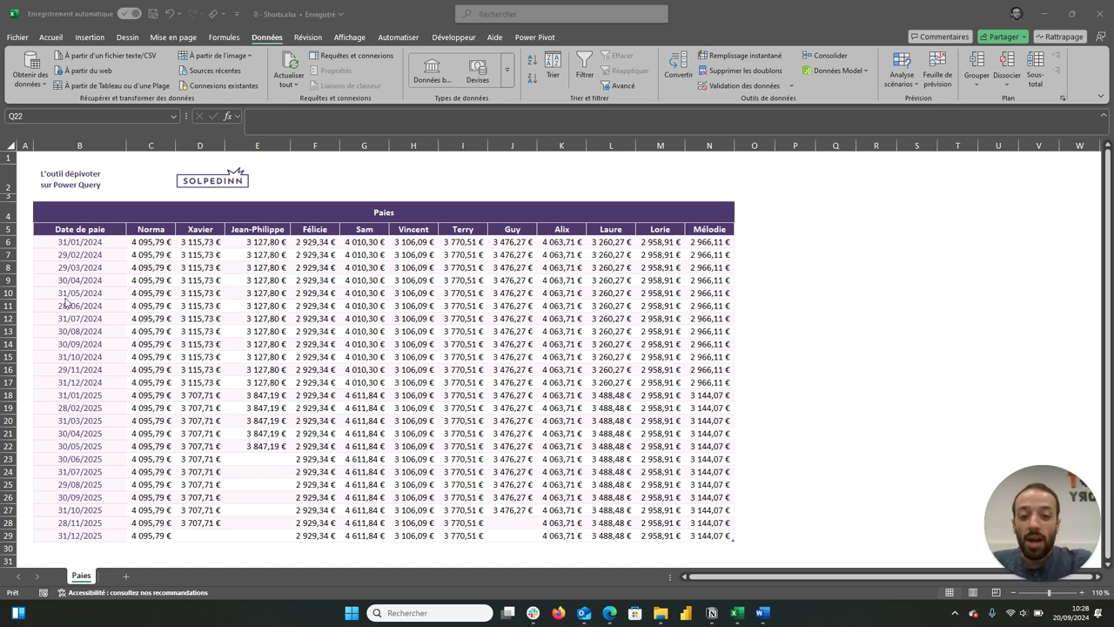
- Send the Paies table to Power Query using Obtenir des données à partir d'un tableau ou d'une plage
left_click(432, 305)
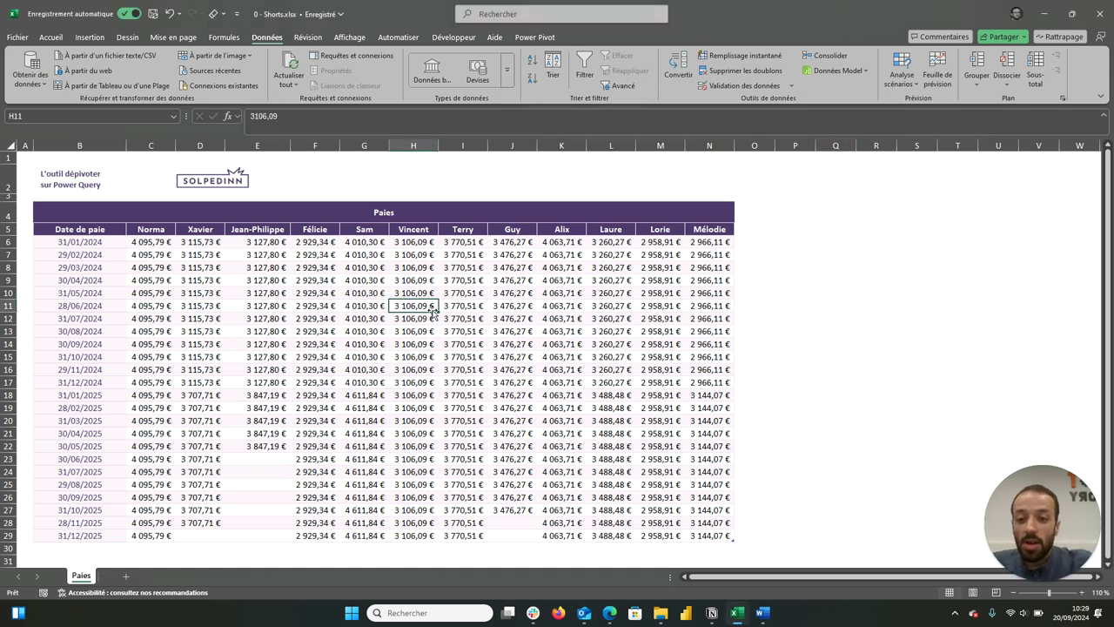
right_click(432, 306)
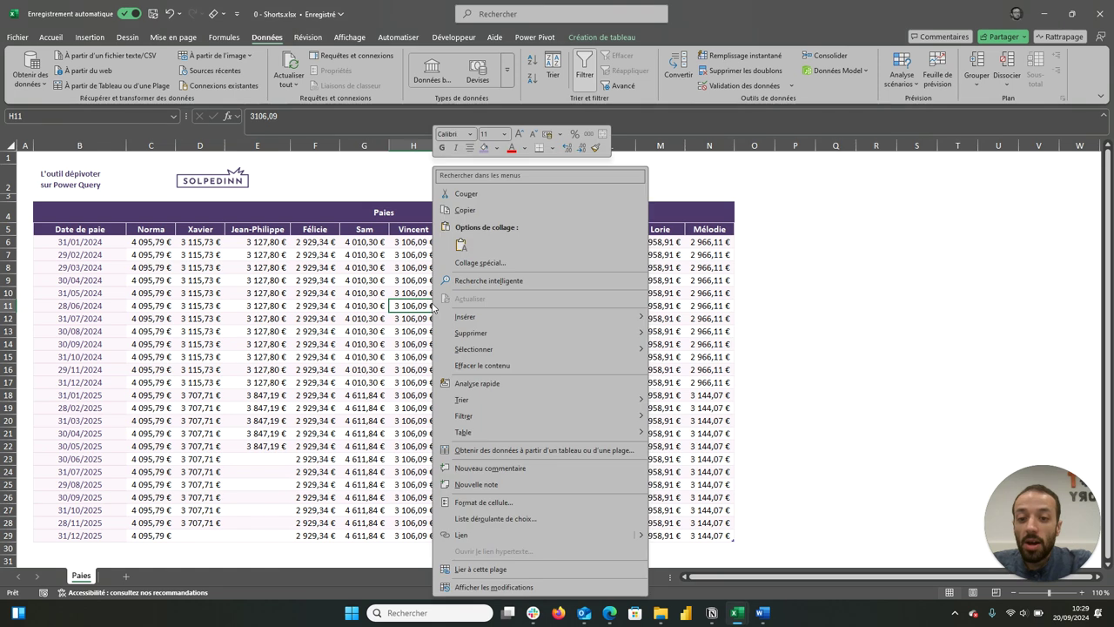
left_click(478, 455)
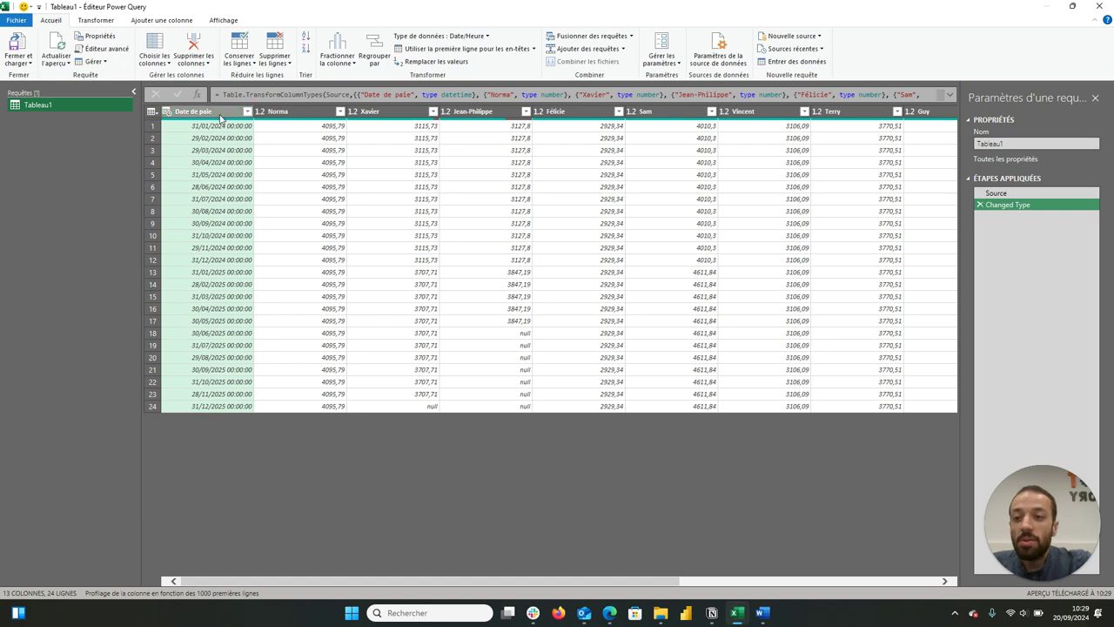
- Change the Date de paie column type to Date, replacing the current conversion
left_click(167, 112)
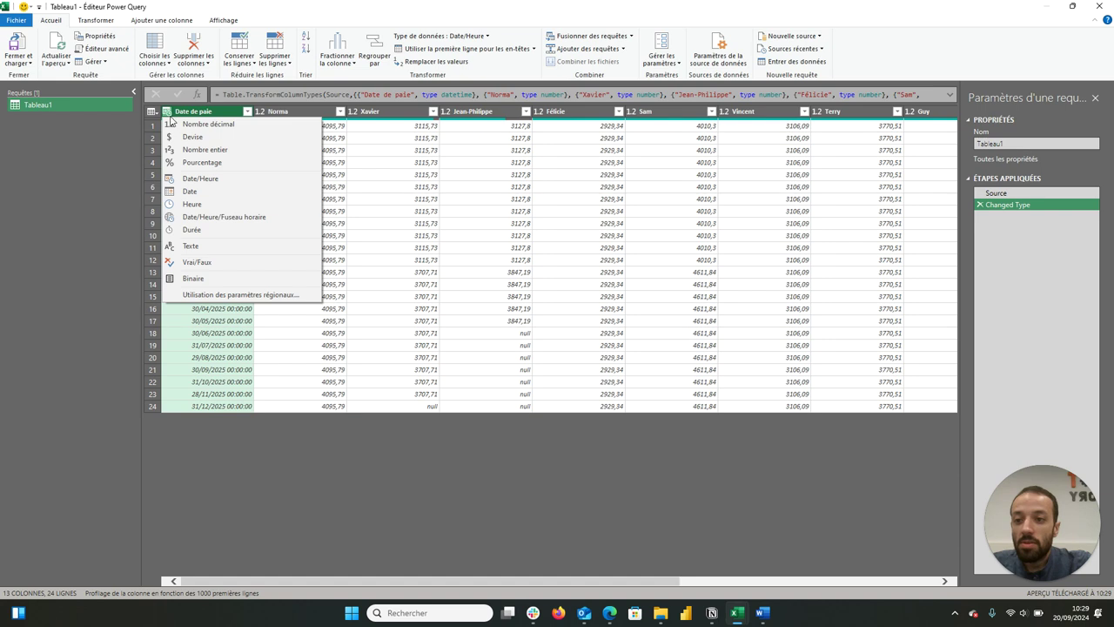
left_click(221, 140)
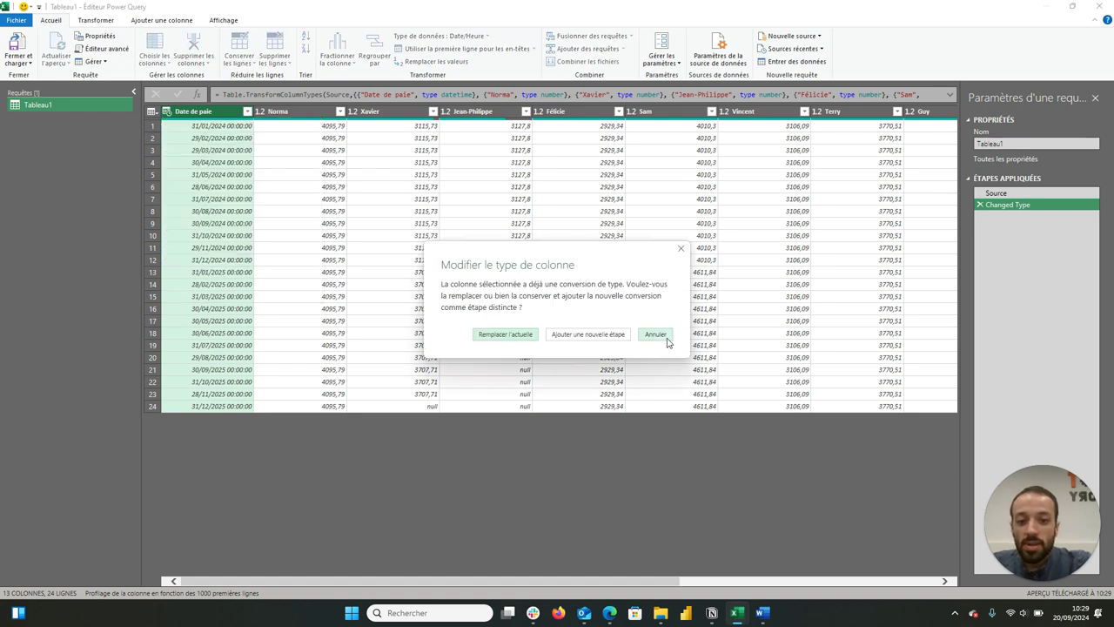
left_click(665, 338)
left_click(164, 115)
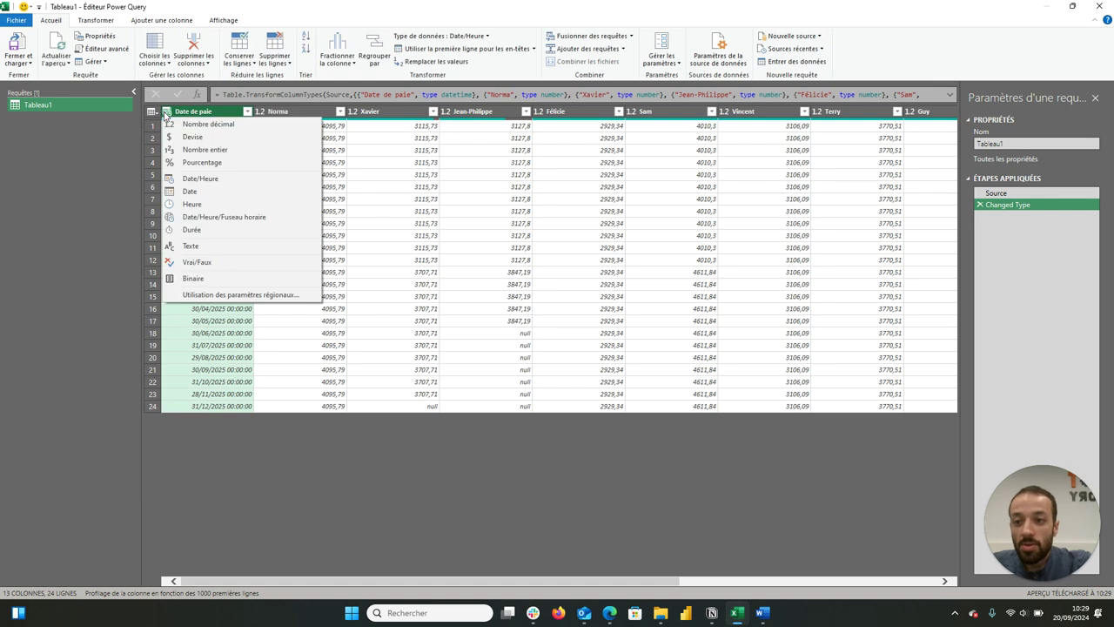
left_click(200, 187)
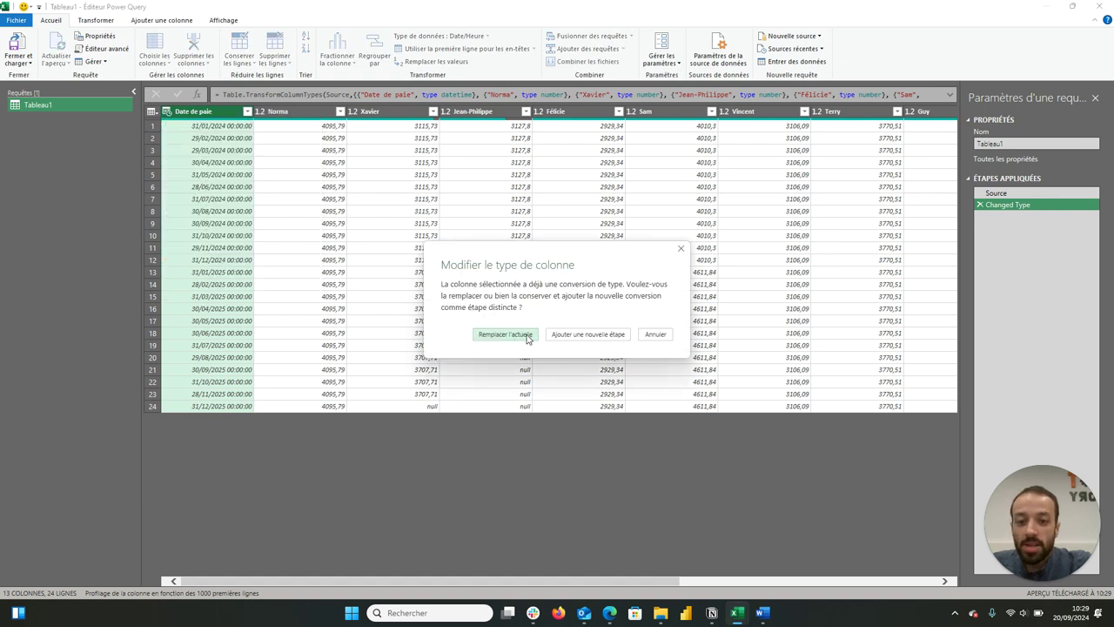
left_click(528, 338)
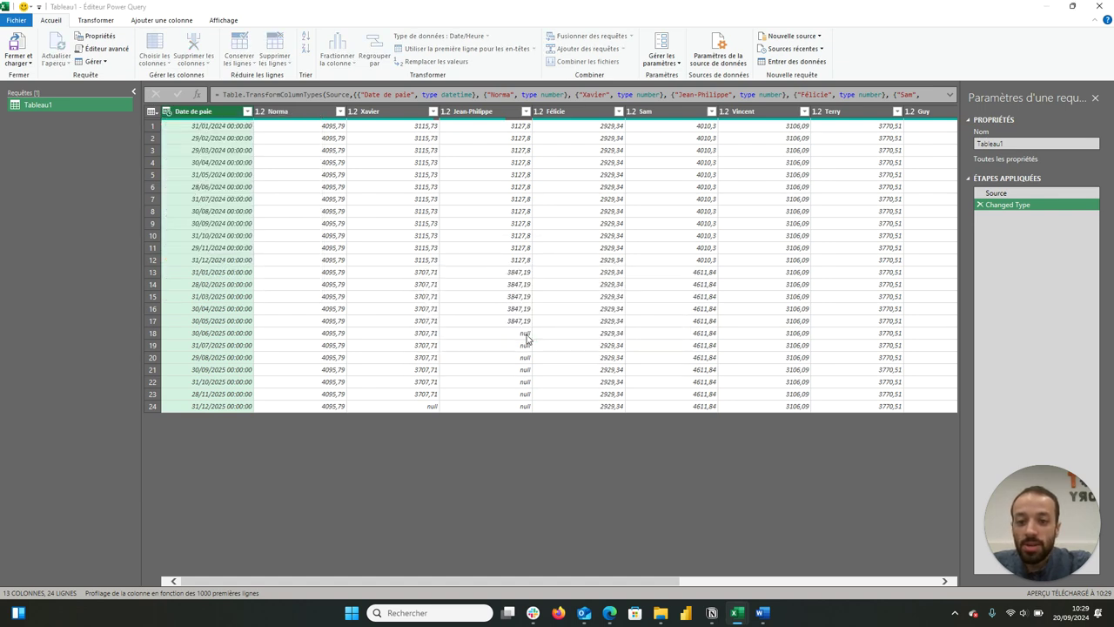
- Set the Norma through Mélodie columns to the Devise type, replacing the decimal conversion
left_click(300, 114)
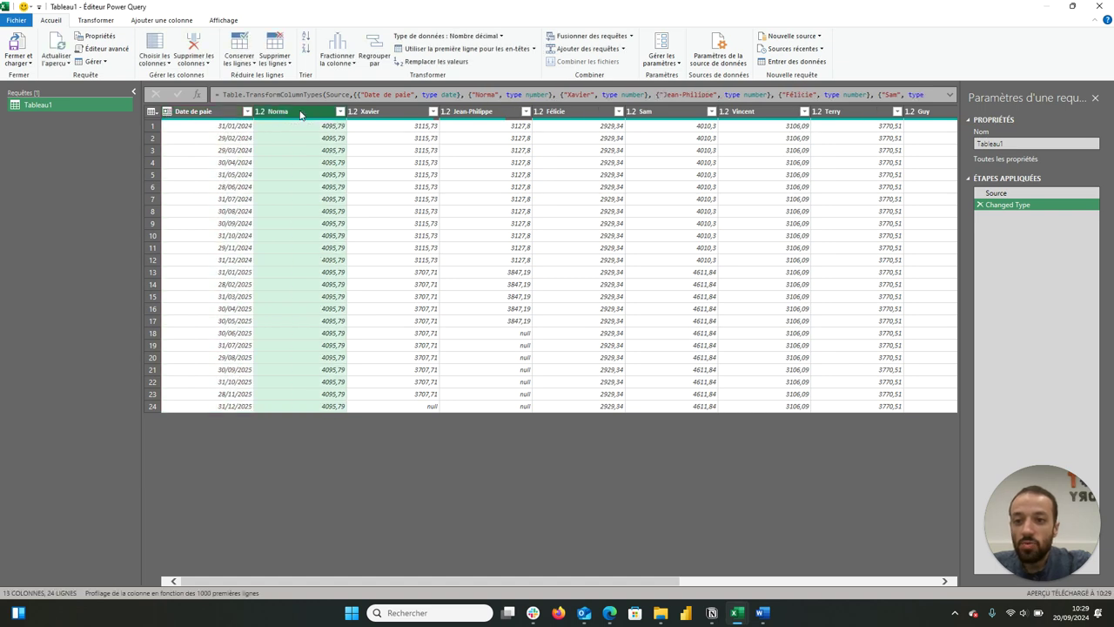
scroll(505, 185, "right", 5)
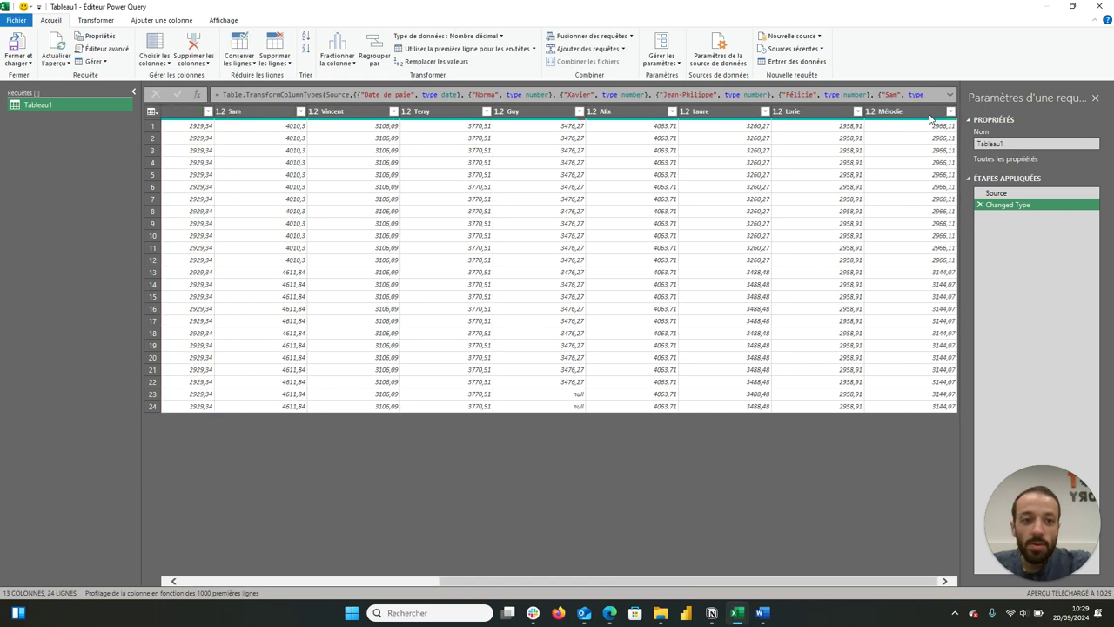
left_click(930, 118, "shift")
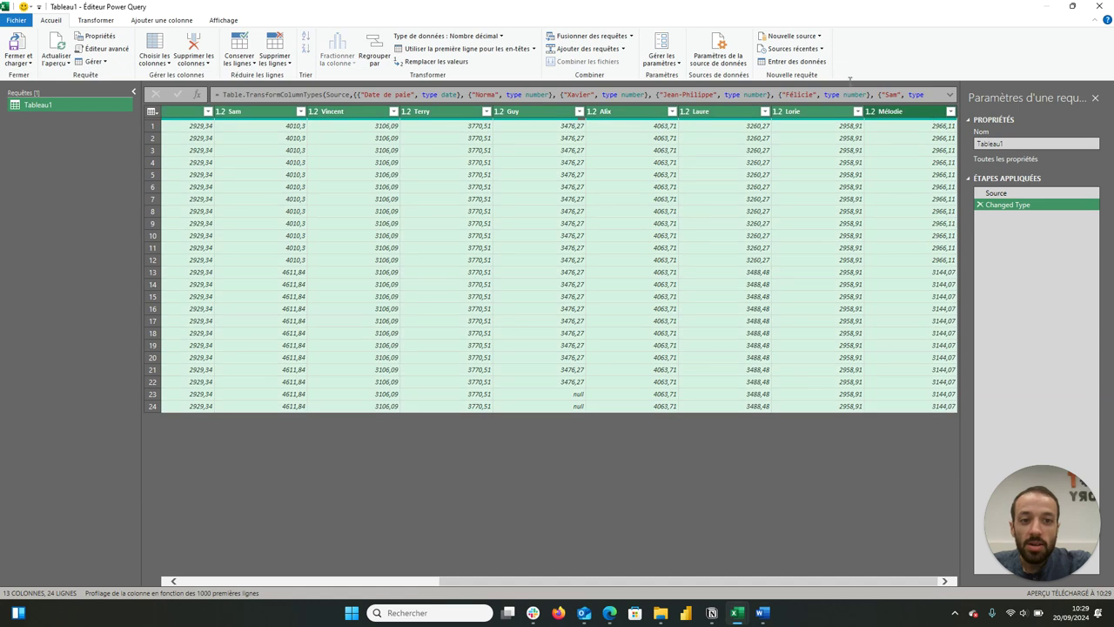
left_click(487, 36)
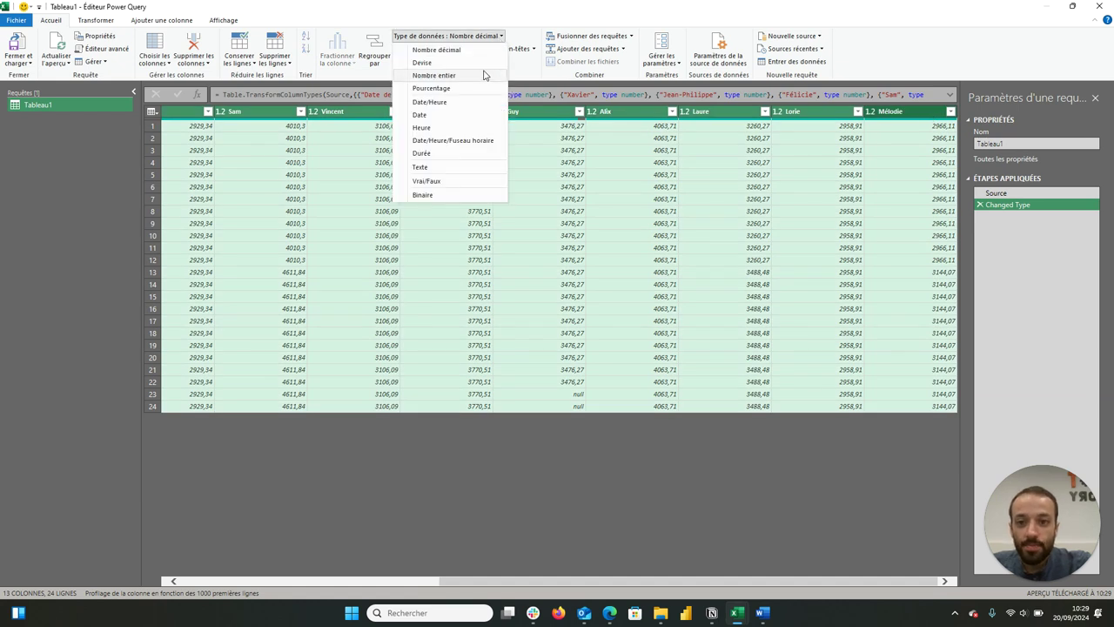
left_click(484, 75)
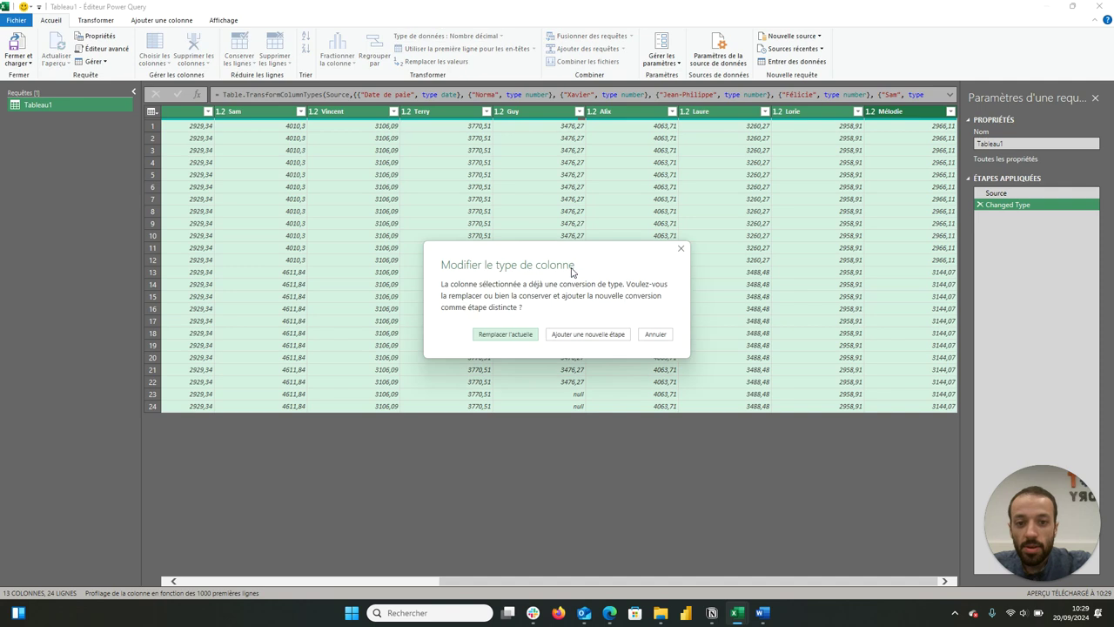
left_click(503, 336)
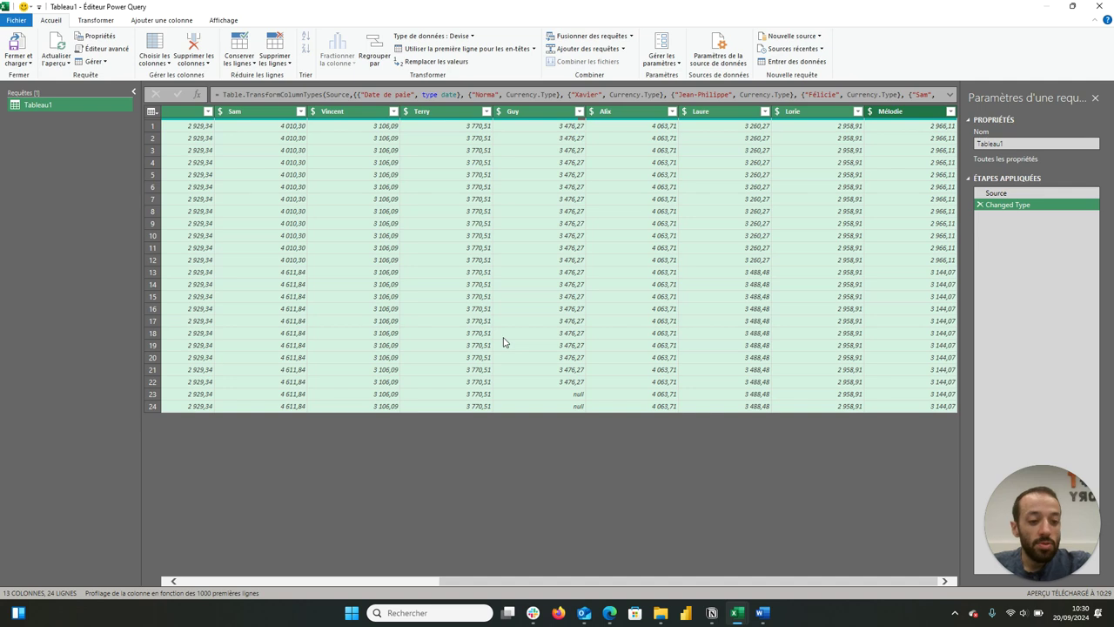
- Select only the Date de paie column and bring up the Transformer commands
scroll(503, 342, "left", 5)
scroll(503, 342, "right", 3)
scroll(503, 342, "left", 3)
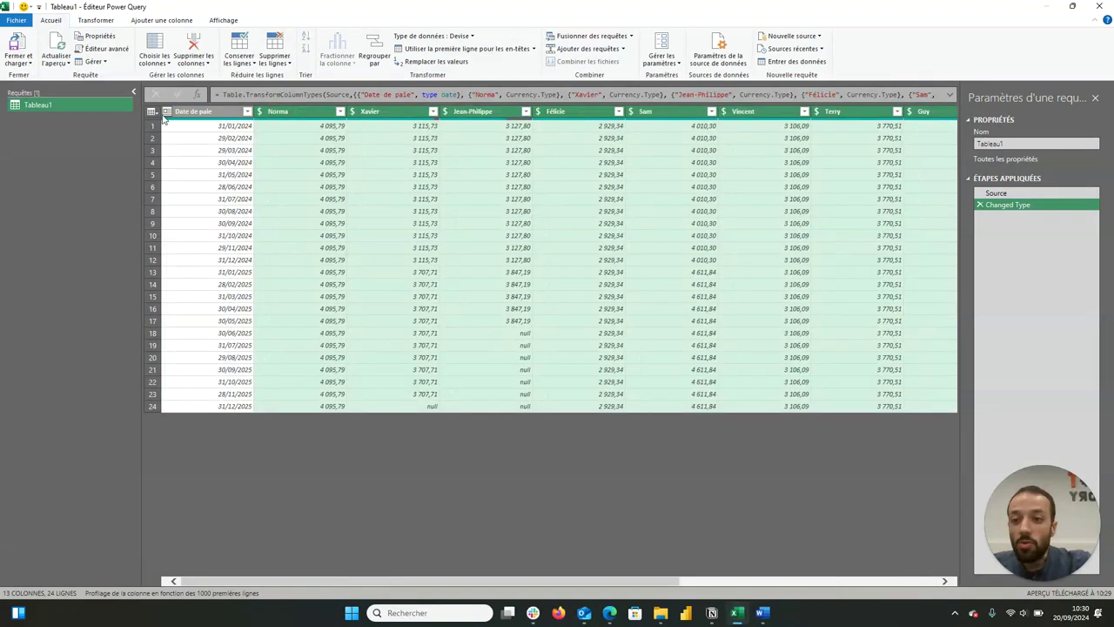
left_click(183, 113)
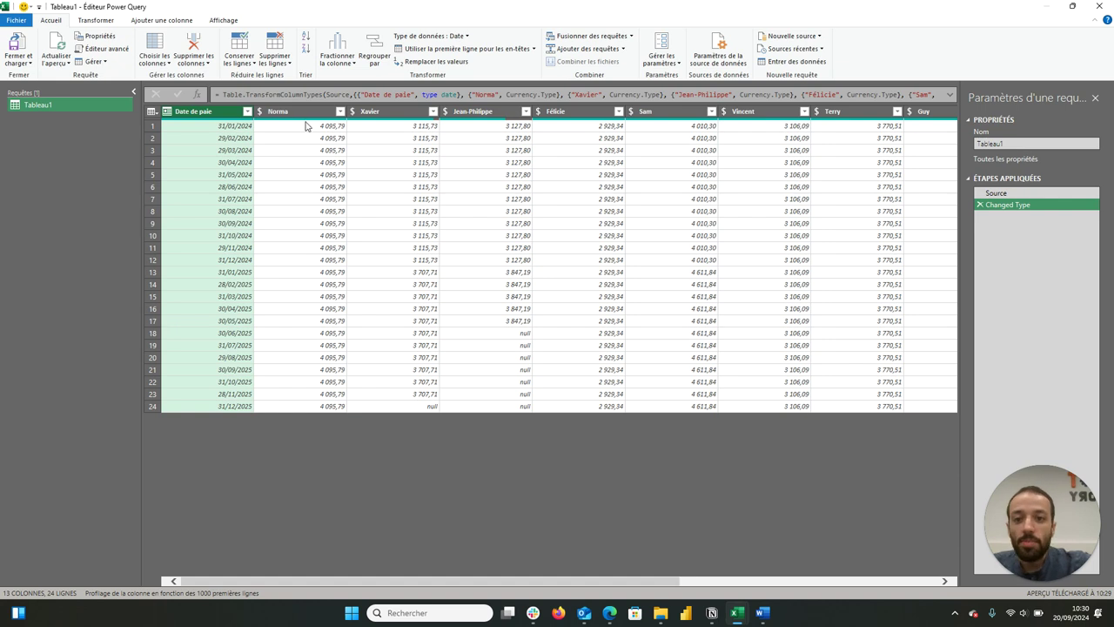
scroll(312, 131, "right", 5)
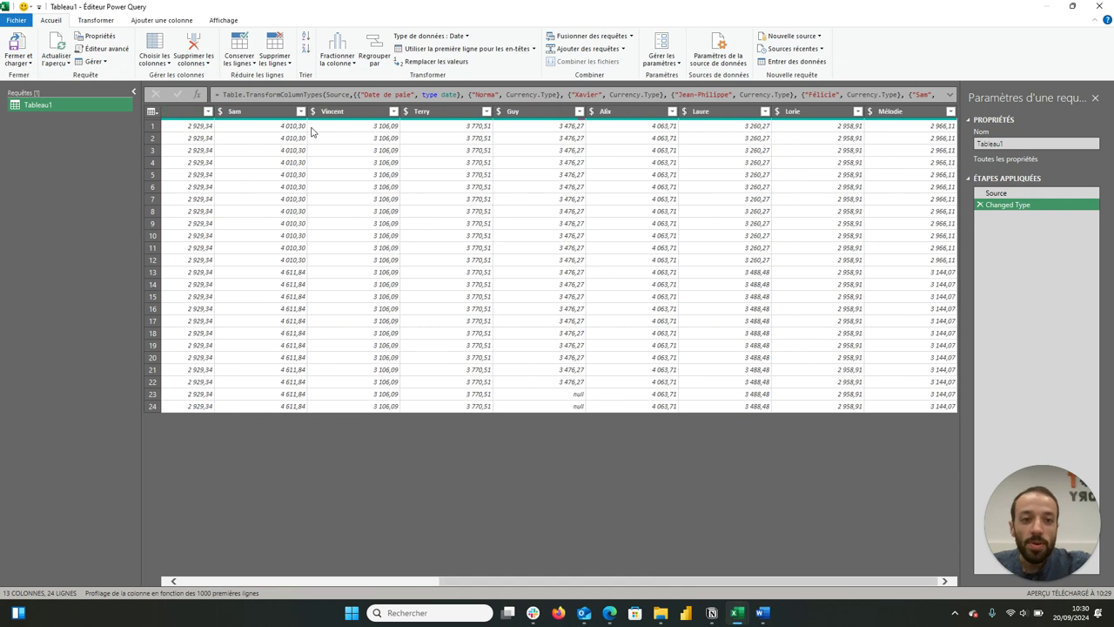
scroll(311, 130, "left", 5)
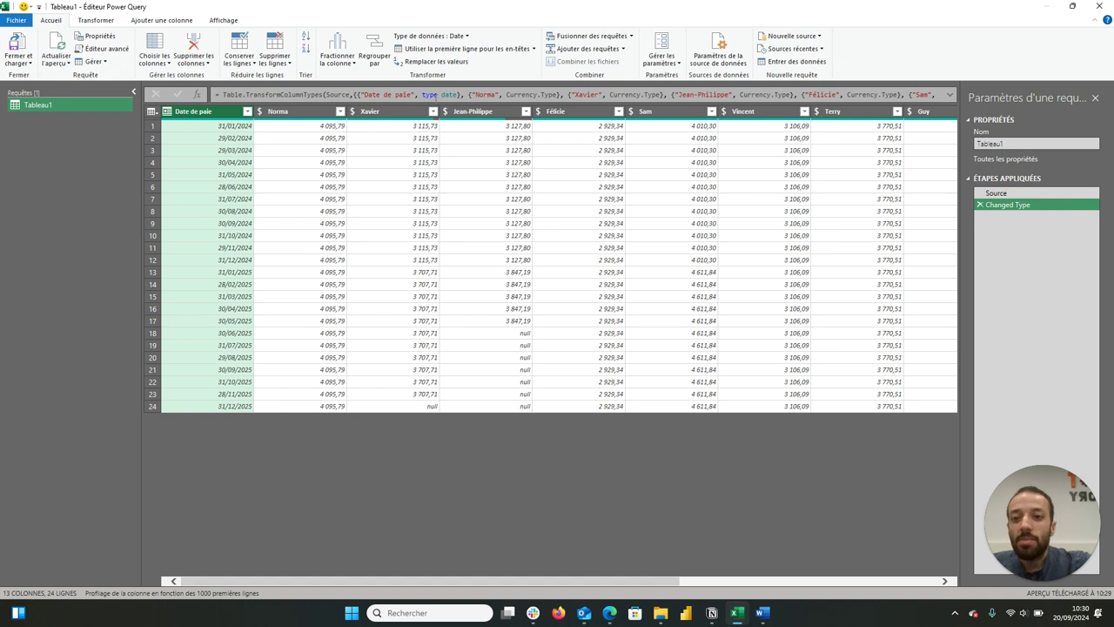
left_click(99, 22)
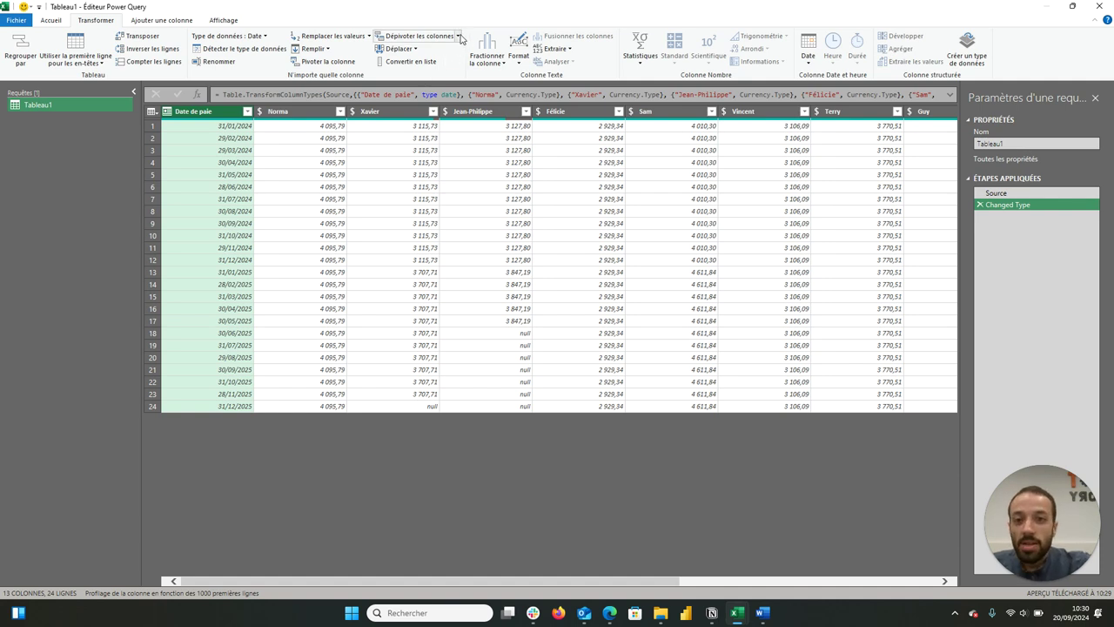
- Select the employee columns from Norma through Mélodie
left_click(459, 36)
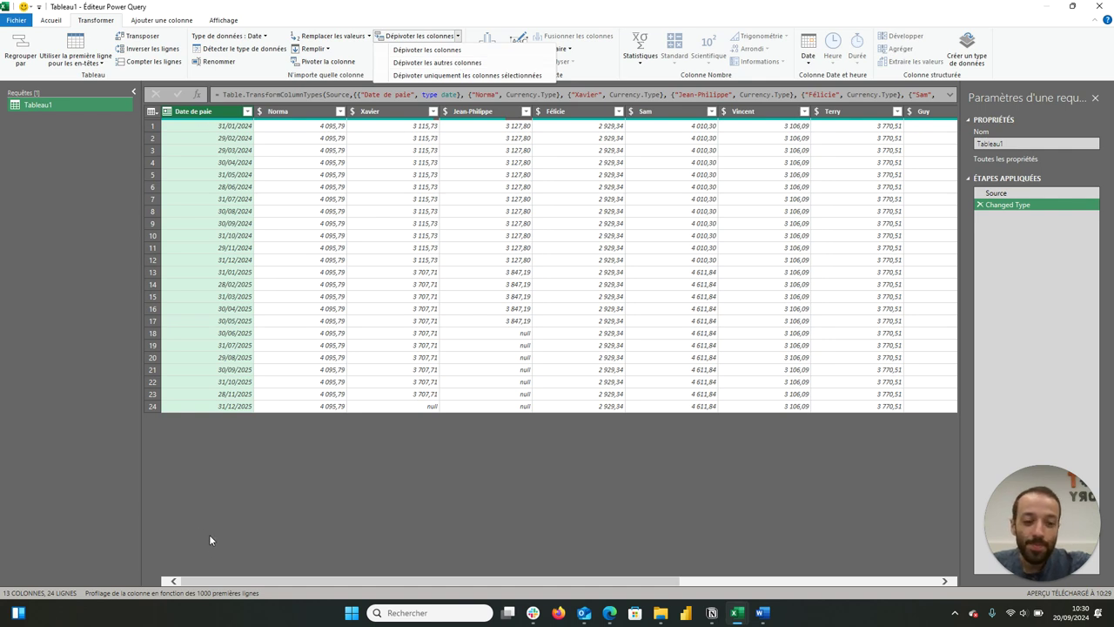
left_click(287, 187)
left_click(296, 112)
scroll(505, 209, "right", 3)
scroll(783, 140, "right", 2)
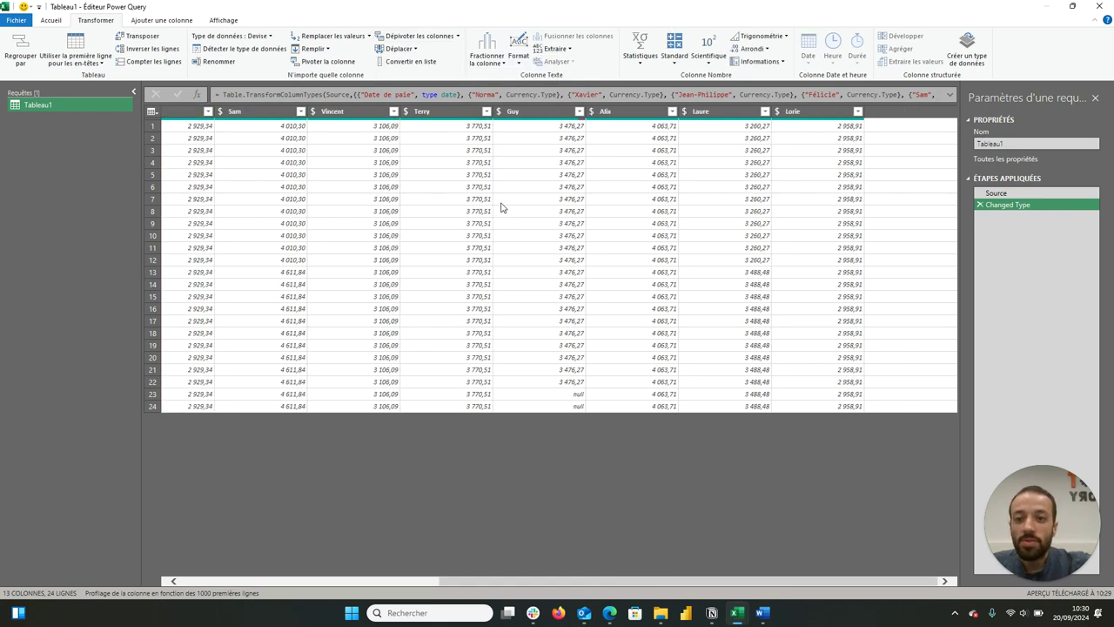
left_click(915, 119)
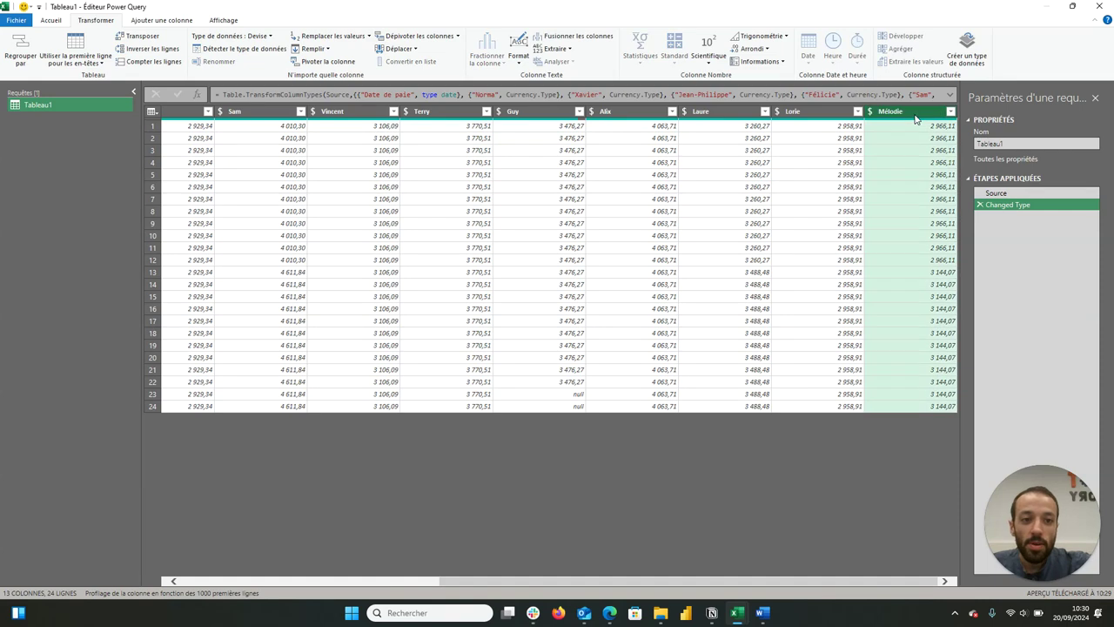
scroll(509, 193, "left", 1)
scroll(509, 194, "left", 4)
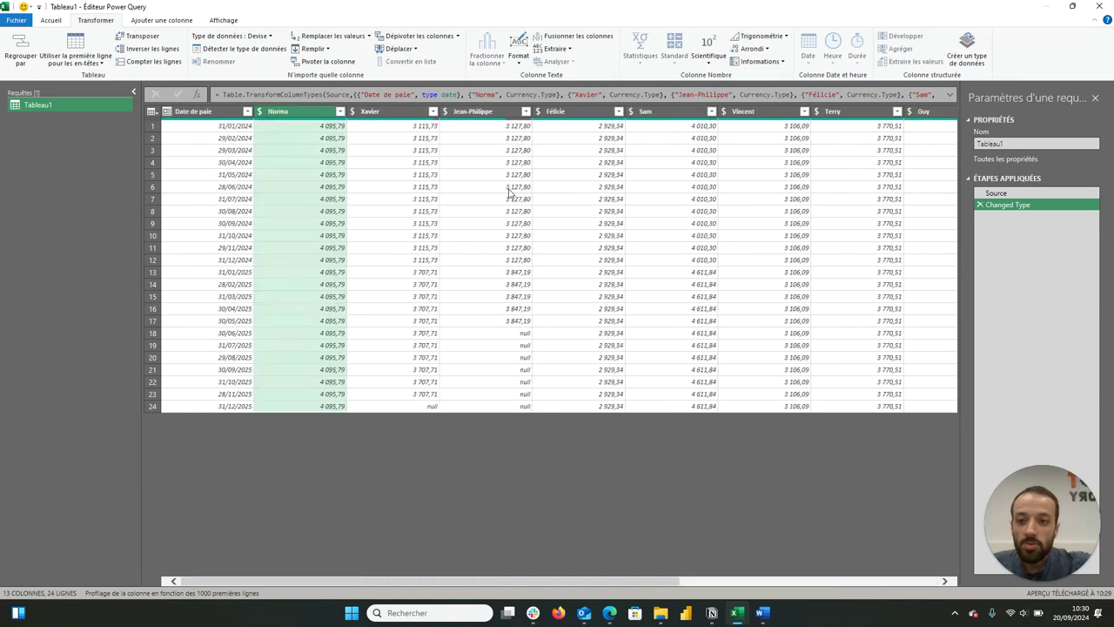
- Keep Date de paie and unpivot all other columns into Attribut and Valeur rows
left_click(294, 114)
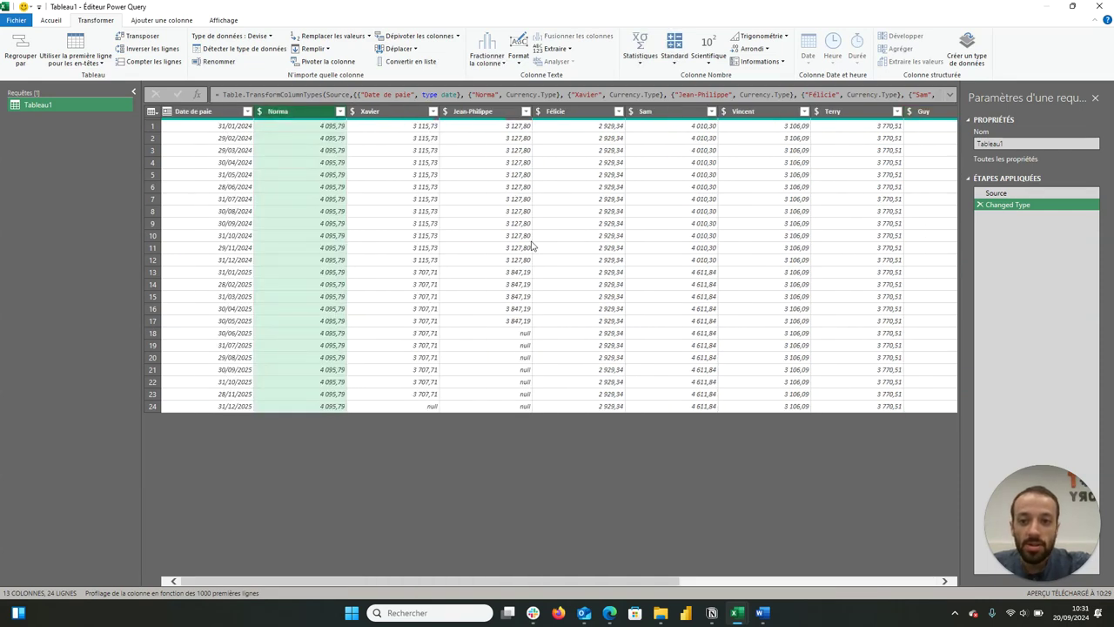
scroll(533, 246, "right", 4)
scroll(533, 247, "left", 4)
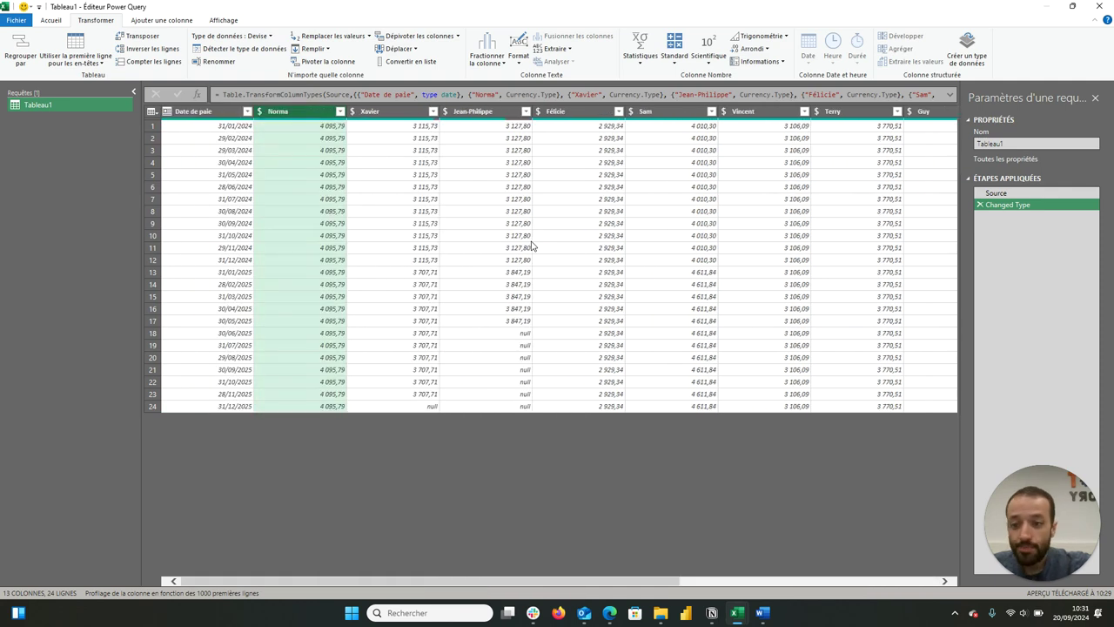
left_click(207, 111)
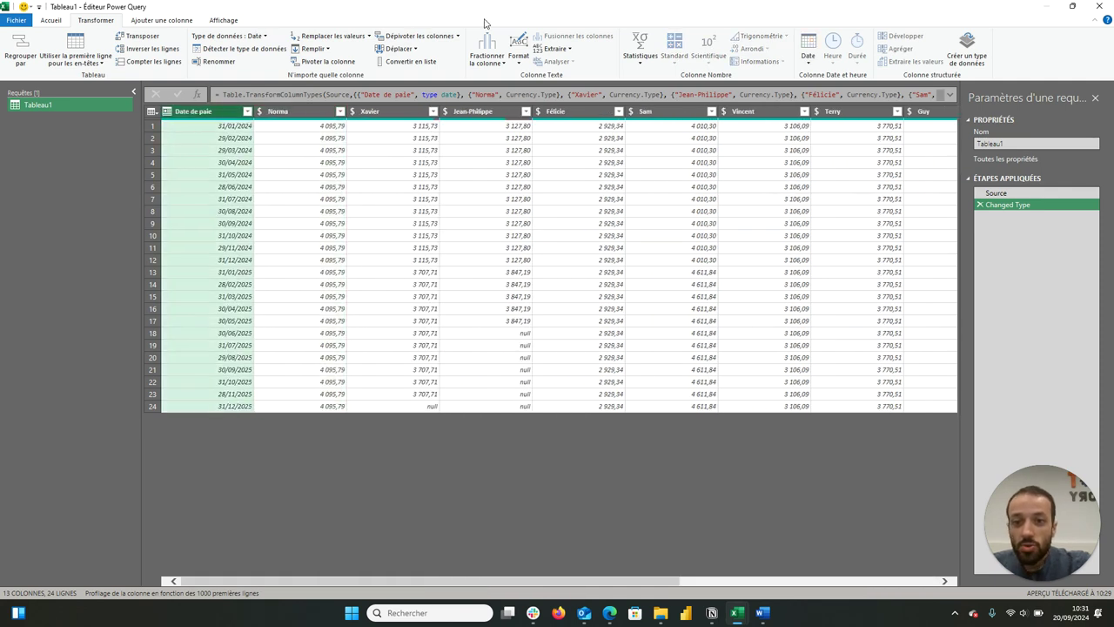
left_click(459, 39)
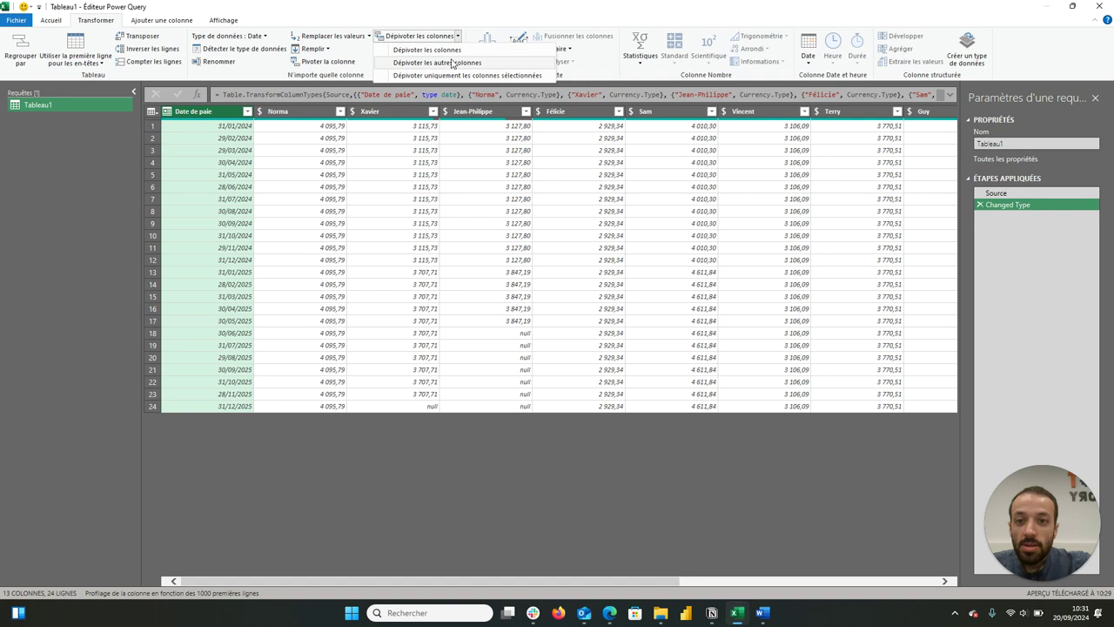
left_click(452, 63)
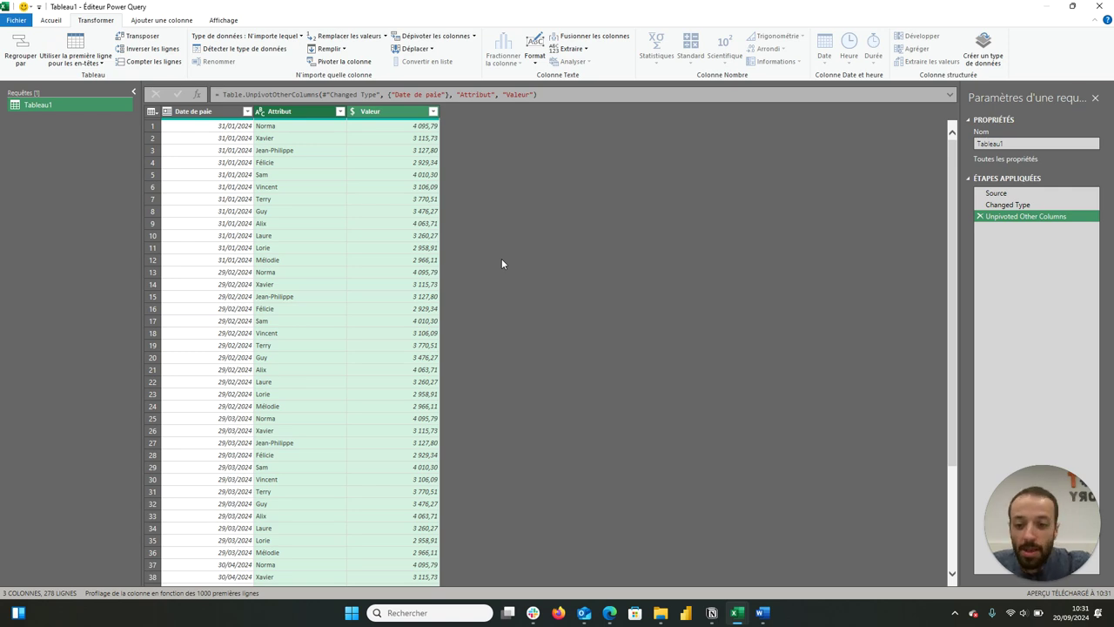
scroll(270, 422, "down", 5)
scroll(269, 422, "down", 10)
scroll(270, 422, "down", 10)
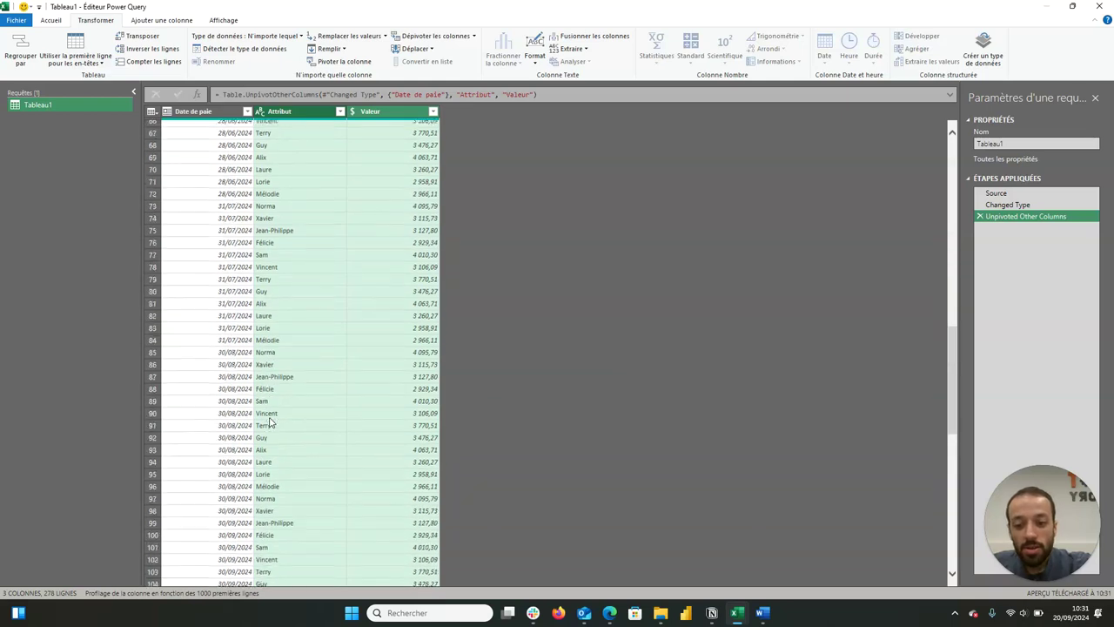
scroll(270, 422, "down", 10)
scroll(270, 422, "down", 5)
scroll(269, 422, "down", 10)
scroll(270, 422, "down", 10)
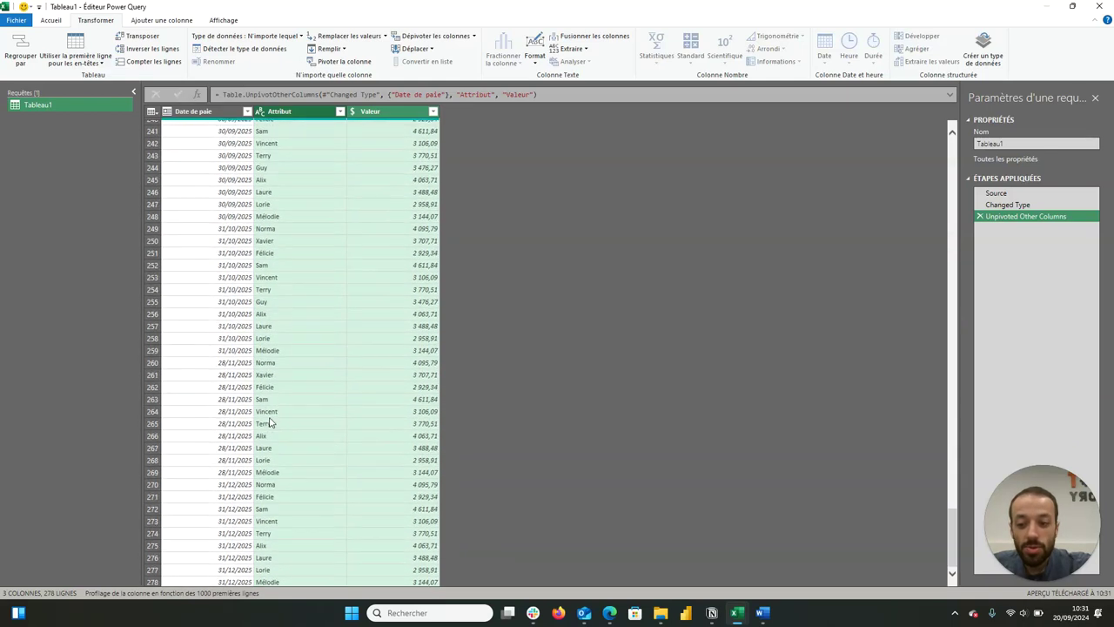
scroll(270, 422, "down", 1)
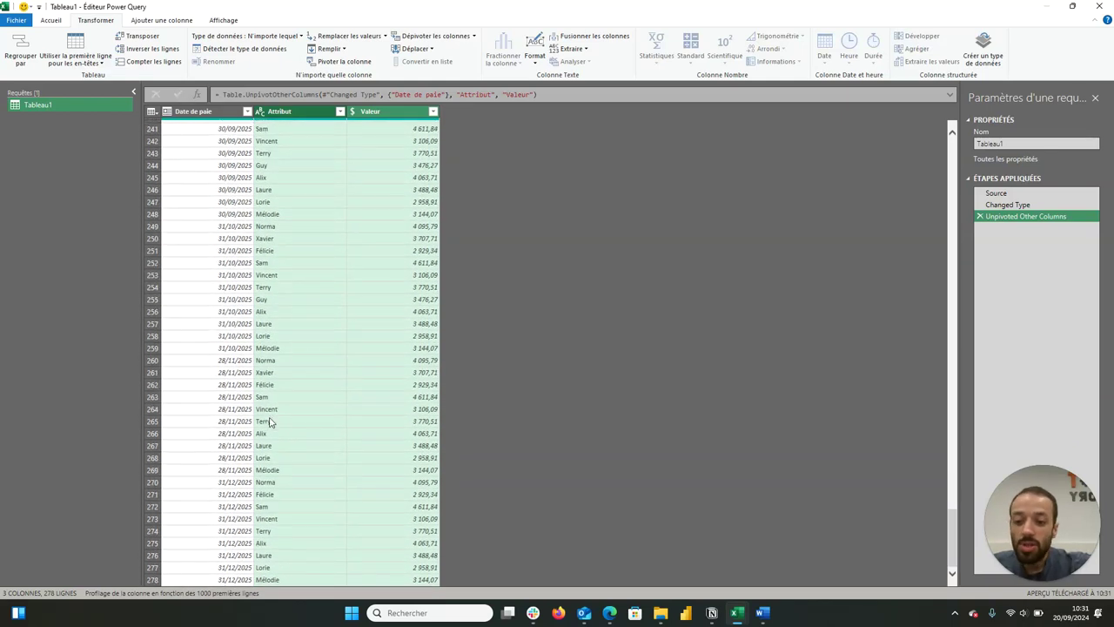
scroll(270, 422, "up", 20)
scroll(270, 422, "up", 20)
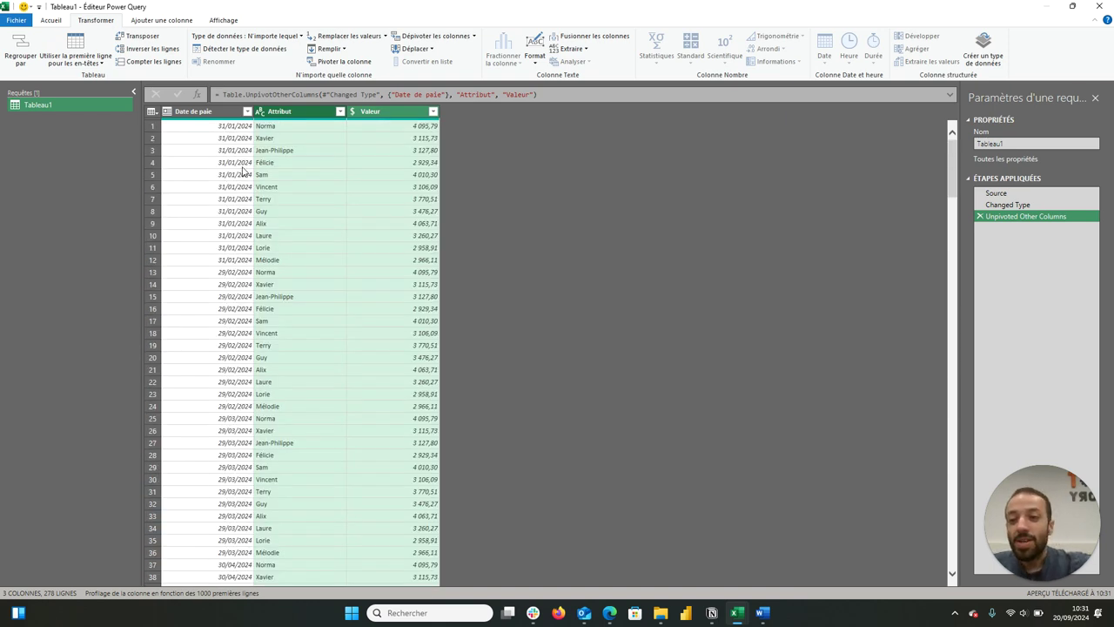
left_click(238, 128)
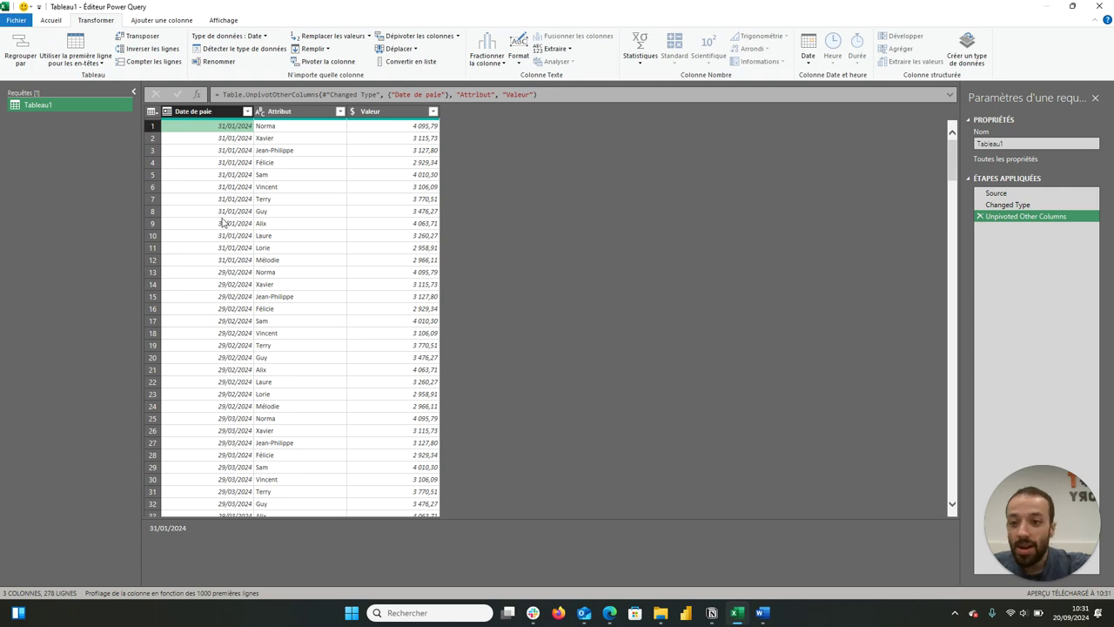
scroll(224, 218, "down", 3)
scroll(222, 222, "down", 2)
scroll(205, 182, "up", 2)
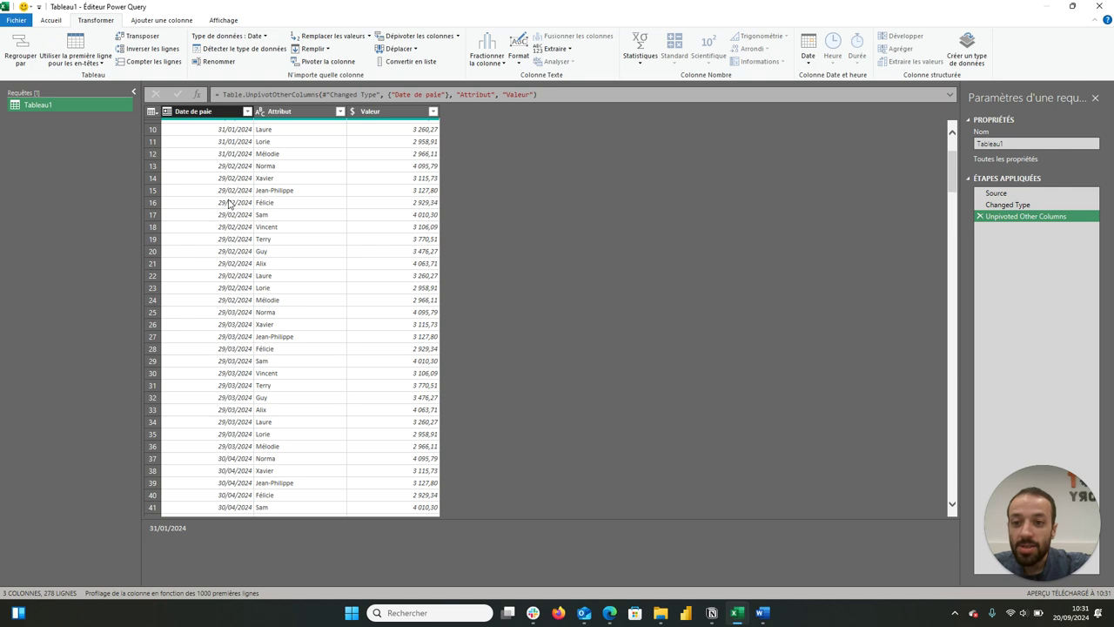
scroll(232, 294, "down", 1)
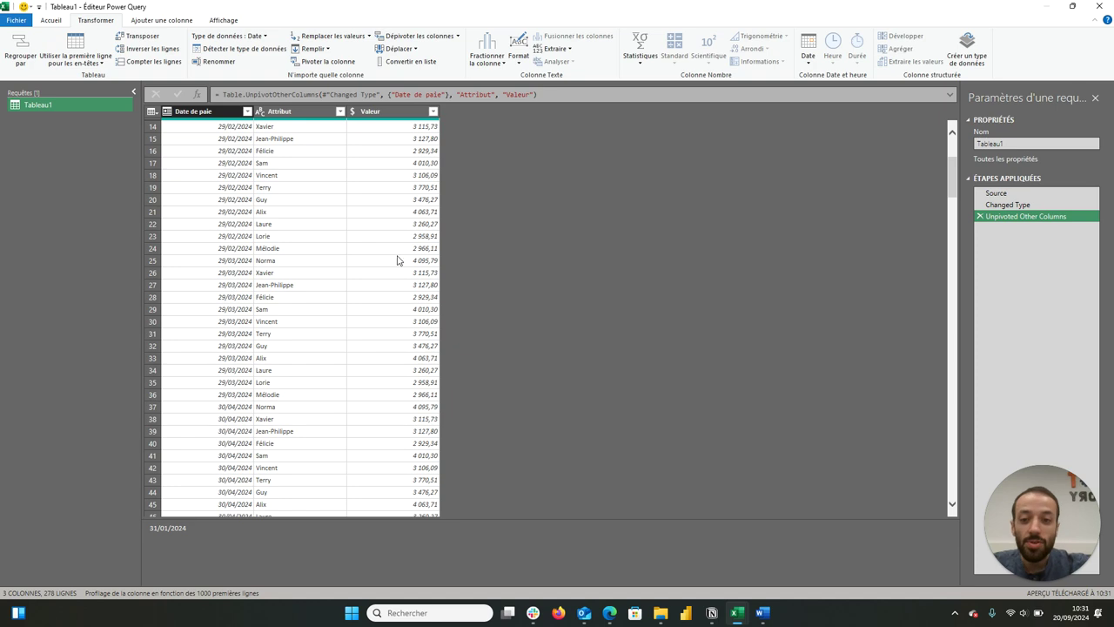
scroll(408, 263, "up", 4)
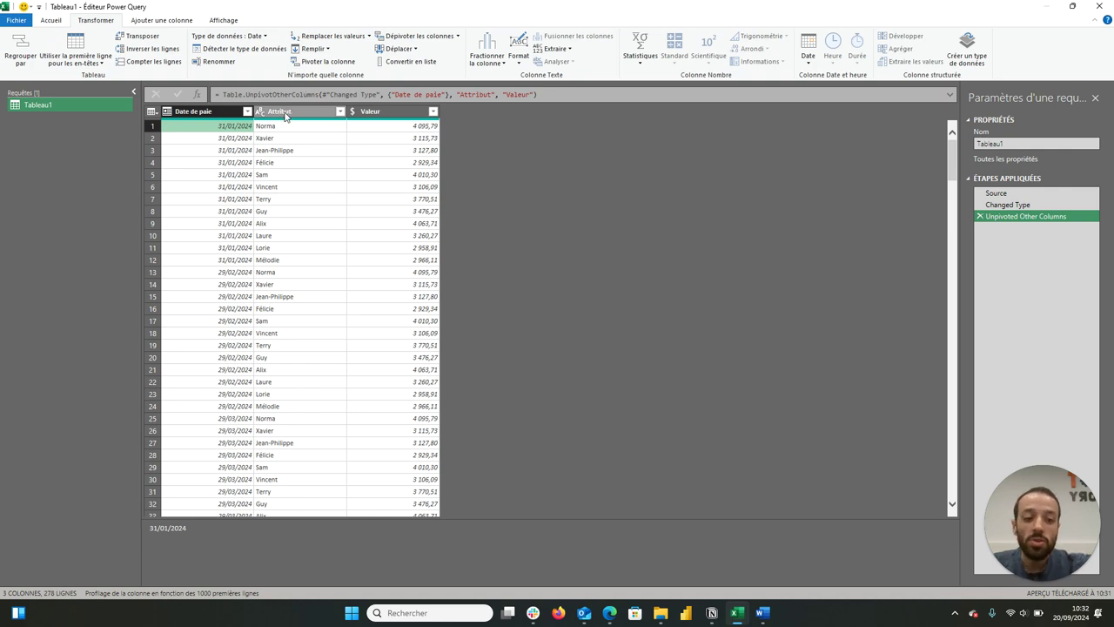
left_click(286, 116)
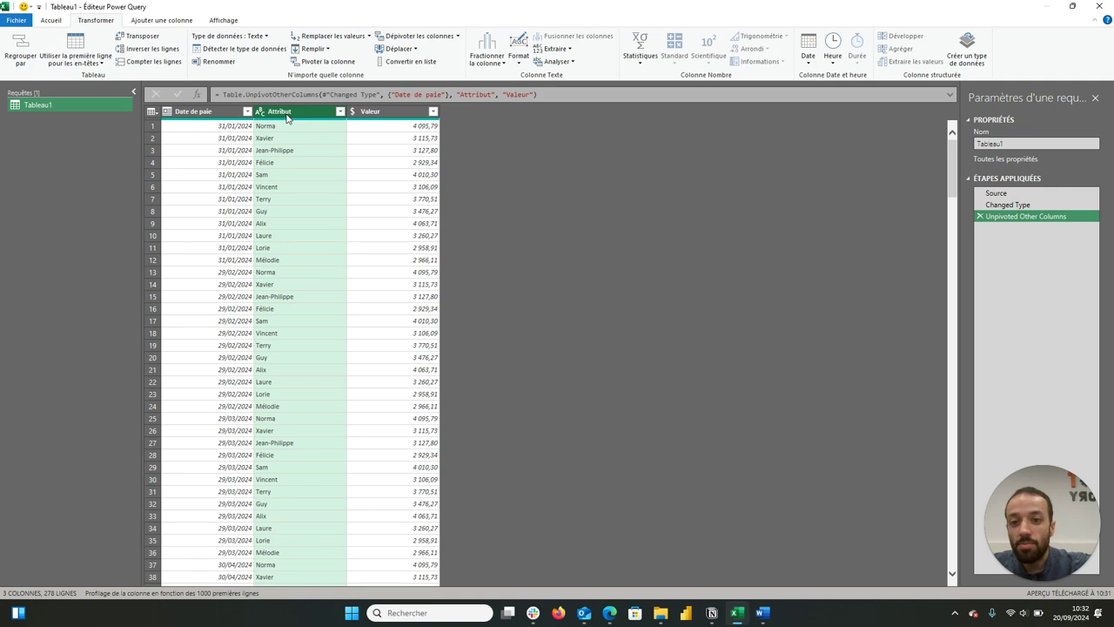
left_click(385, 114)
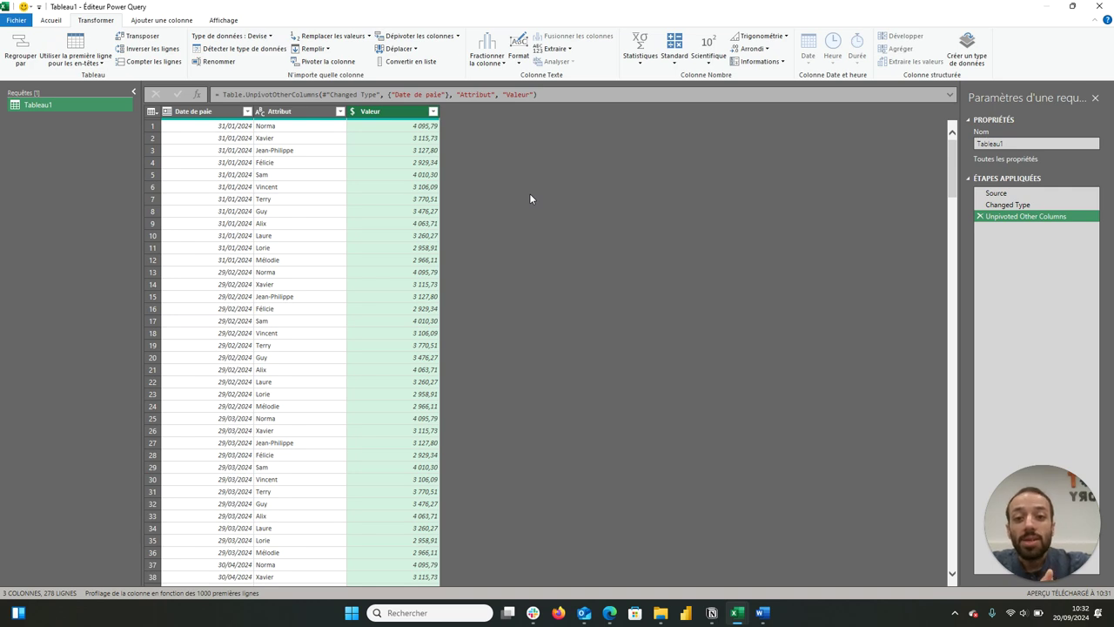
- Retitle the Attribut column Salarié.e and the Valeur column Salaire
left_click(308, 115)
double_click(308, 112)
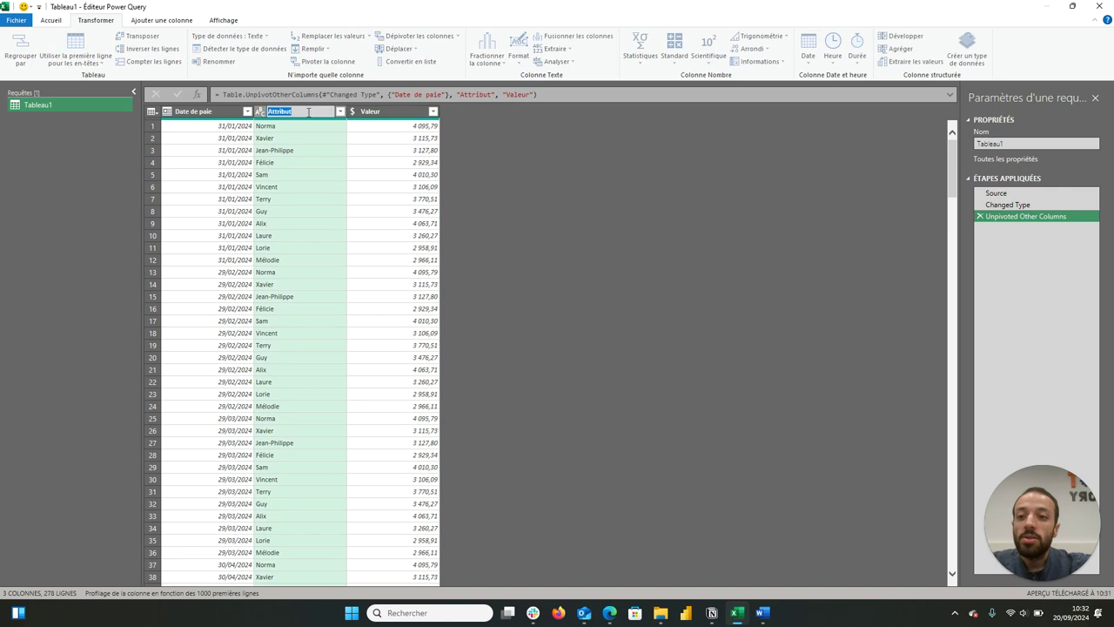
type("E")
type("alarié.")
type("e")
key("Return")
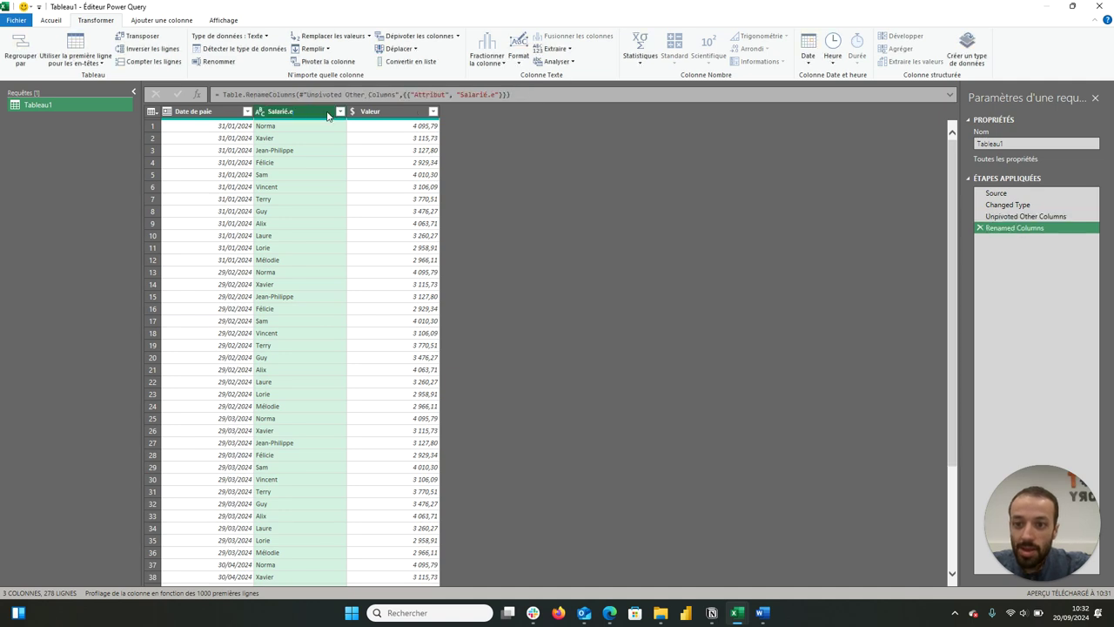
double_click(408, 111)
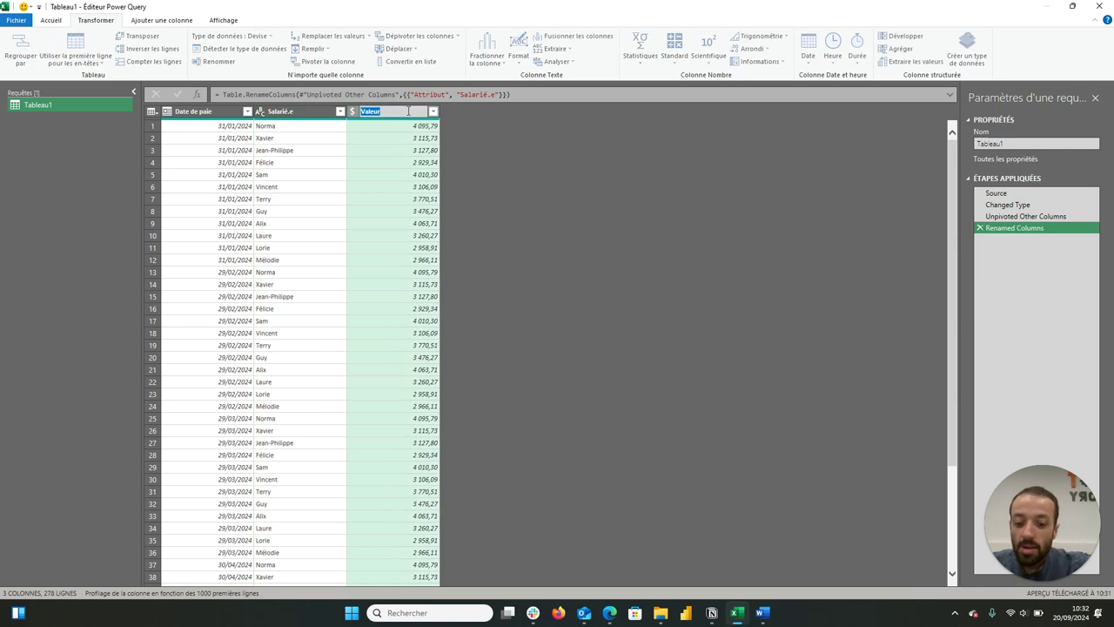
type("Salair")
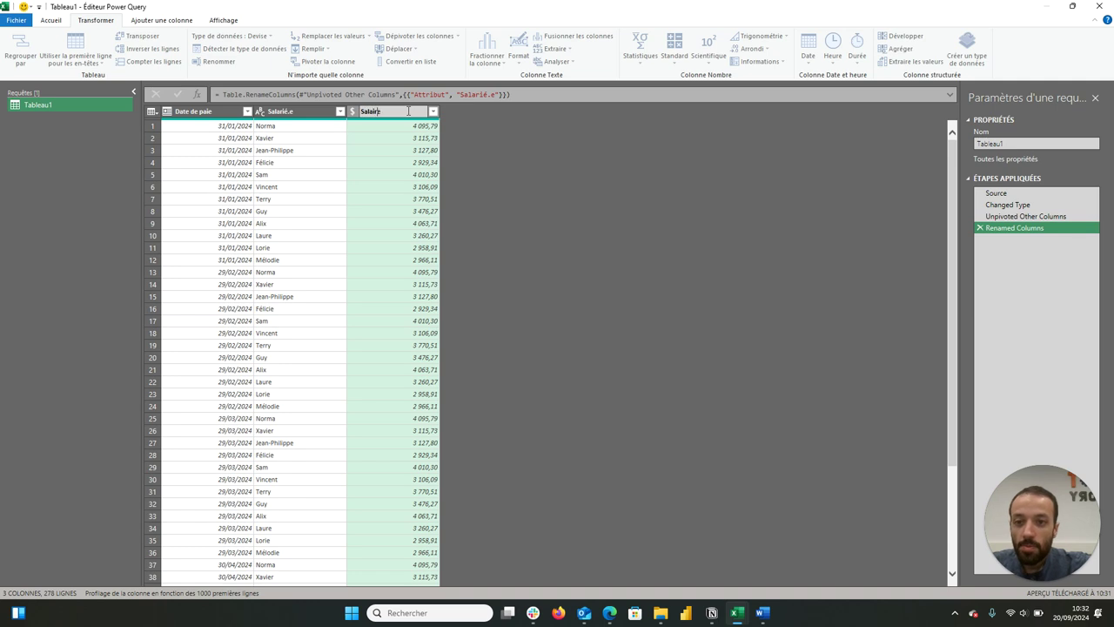
key("Return")
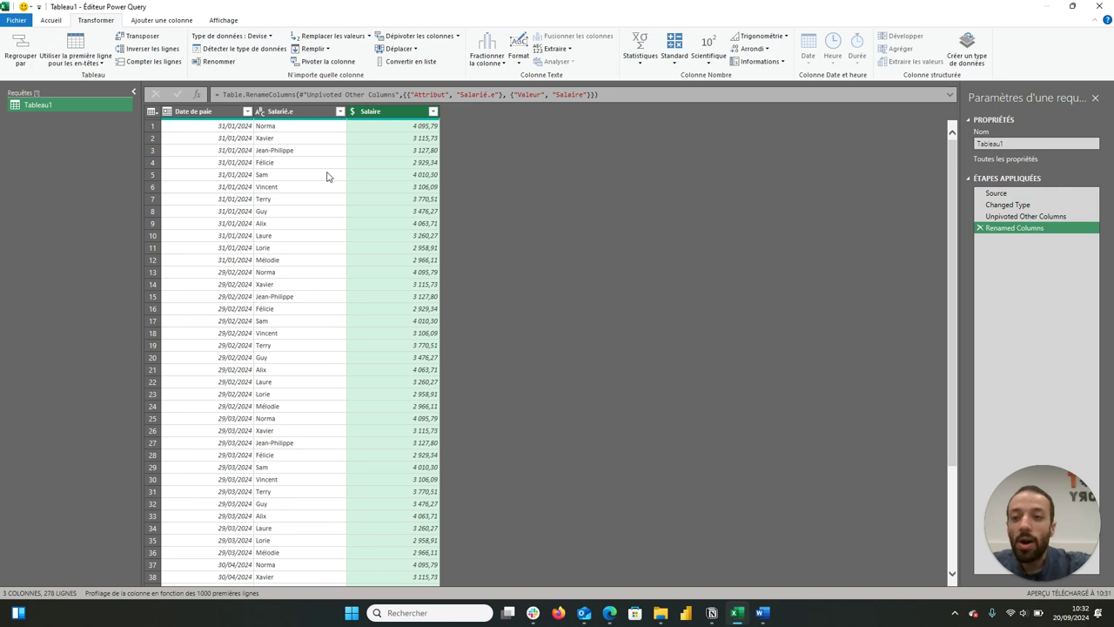
left_click(61, 21)
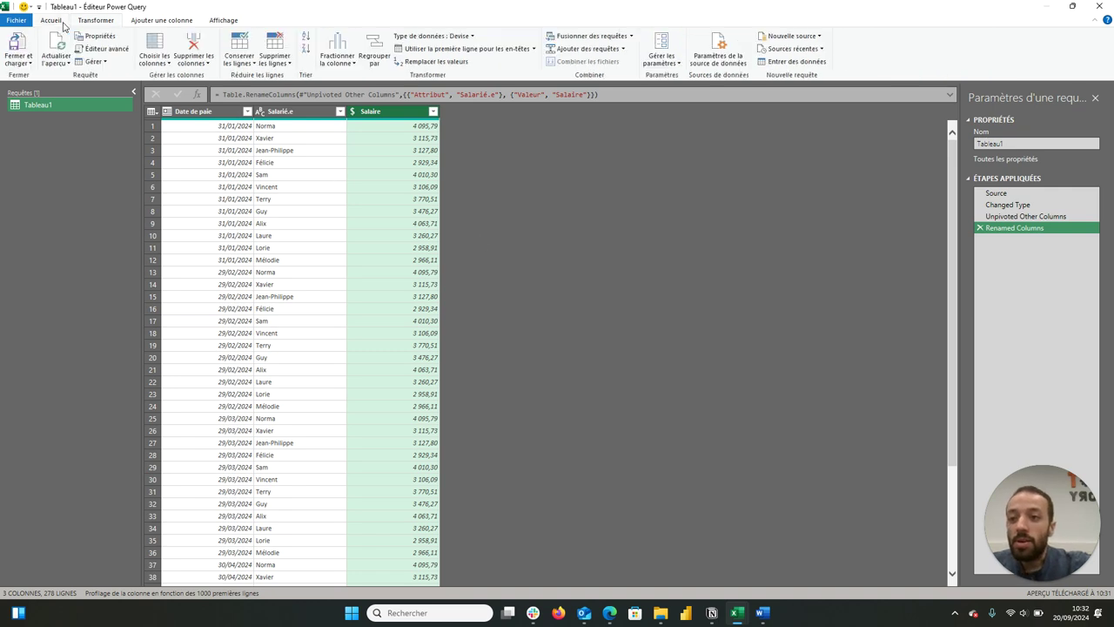
- Close and load the query to a new Tableau1 sheet, then set column D width to 3
left_click(22, 46)
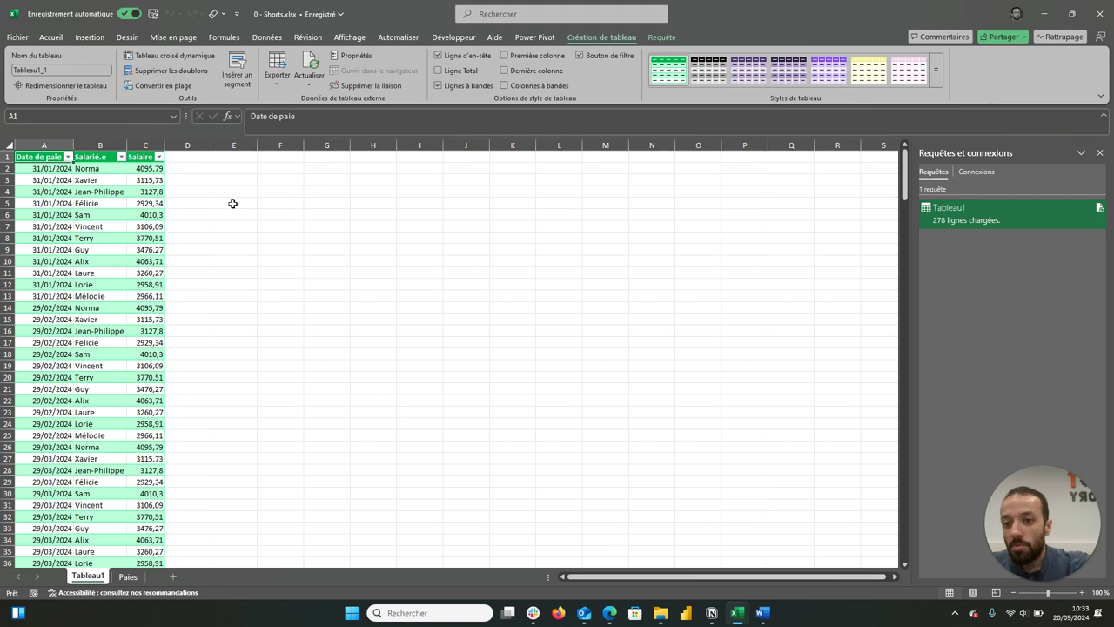
right_click(207, 144)
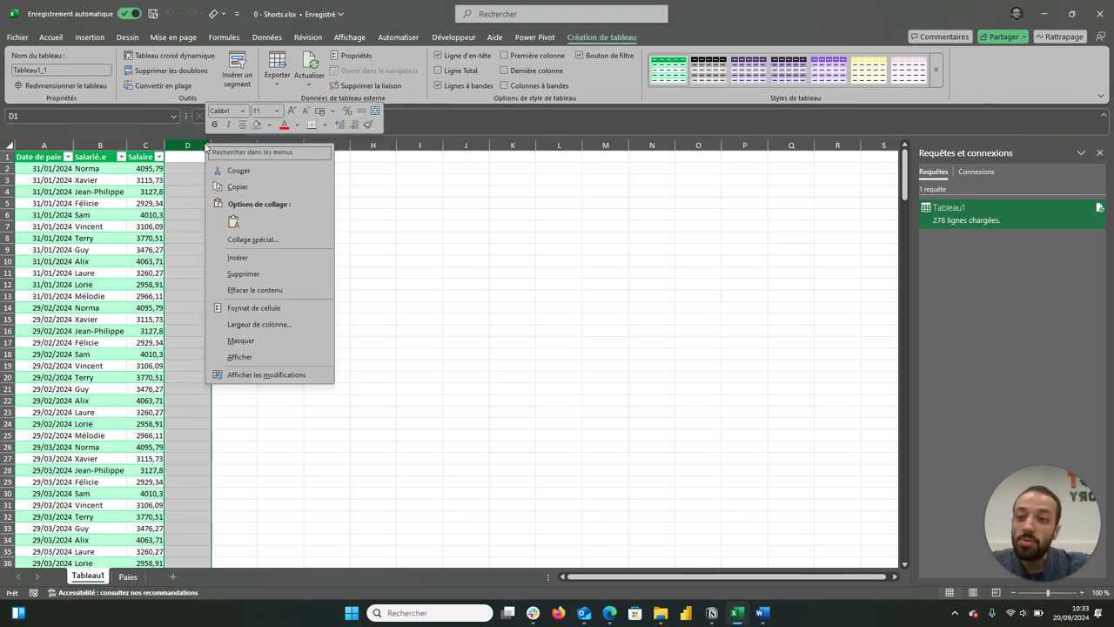
left_click(269, 324)
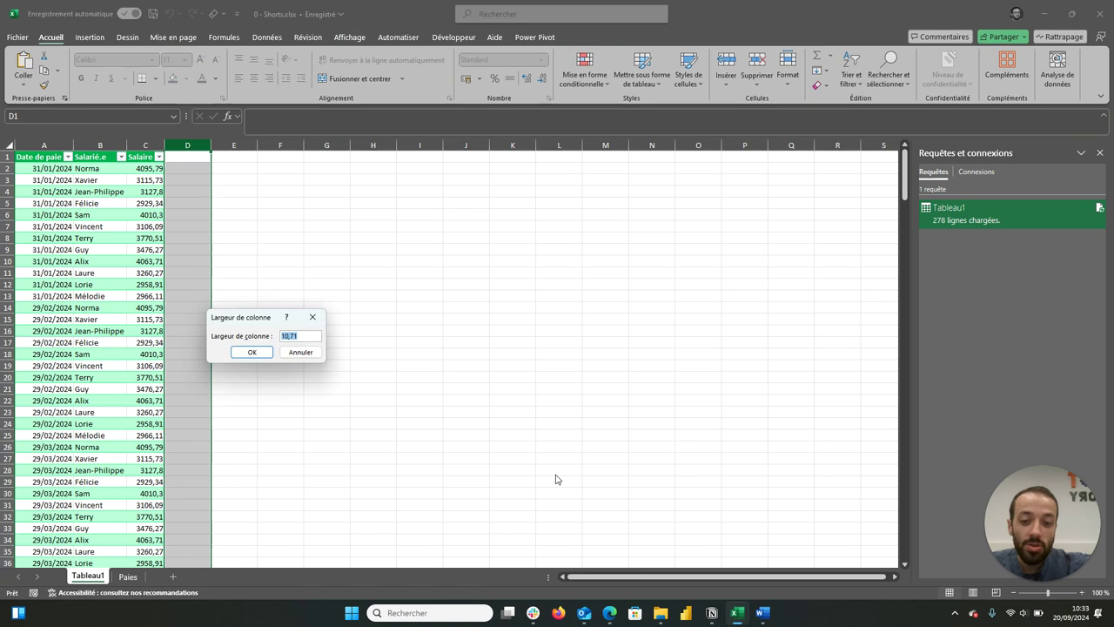
type("3")
key("Return")
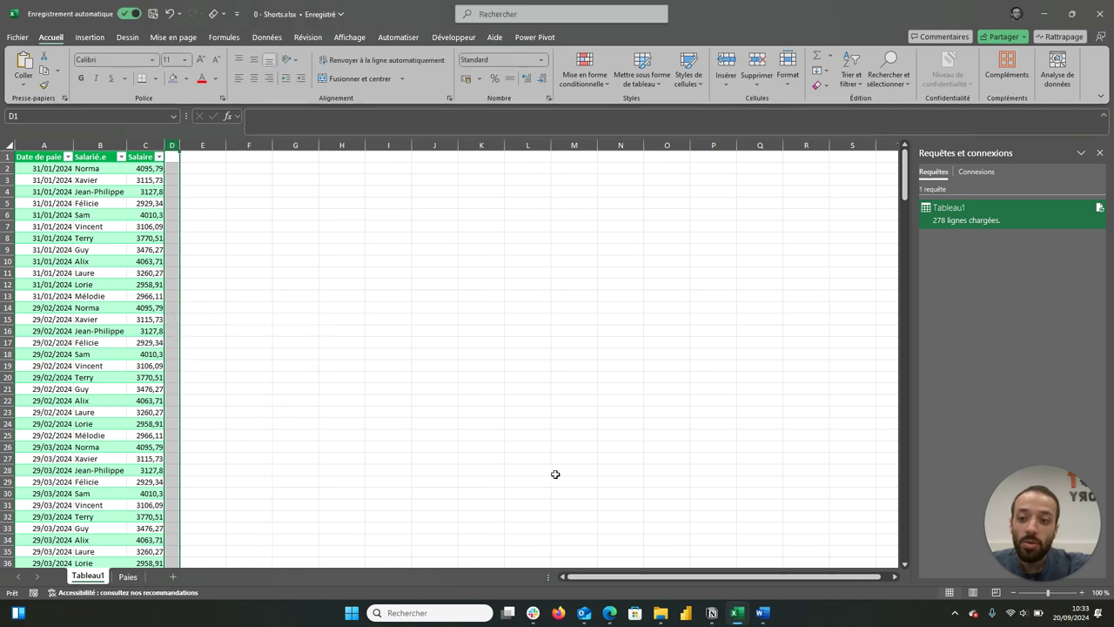
left_click(153, 201)
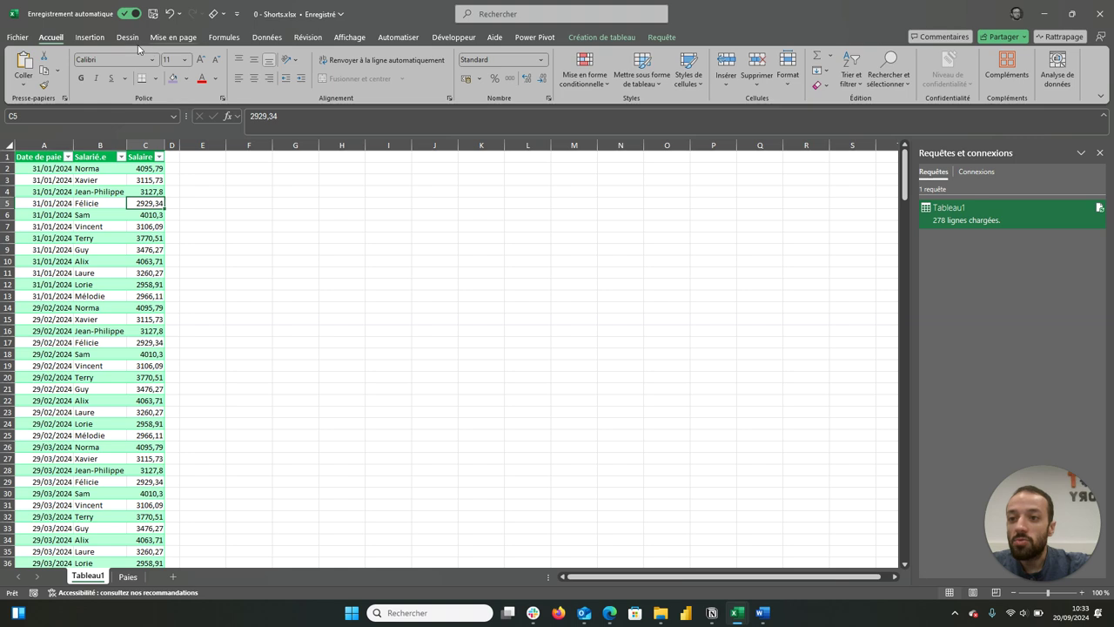
- Insert a pivot table from Tableau1_1 on the existing sheet at cell E2
left_click(90, 36)
left_click(33, 63)
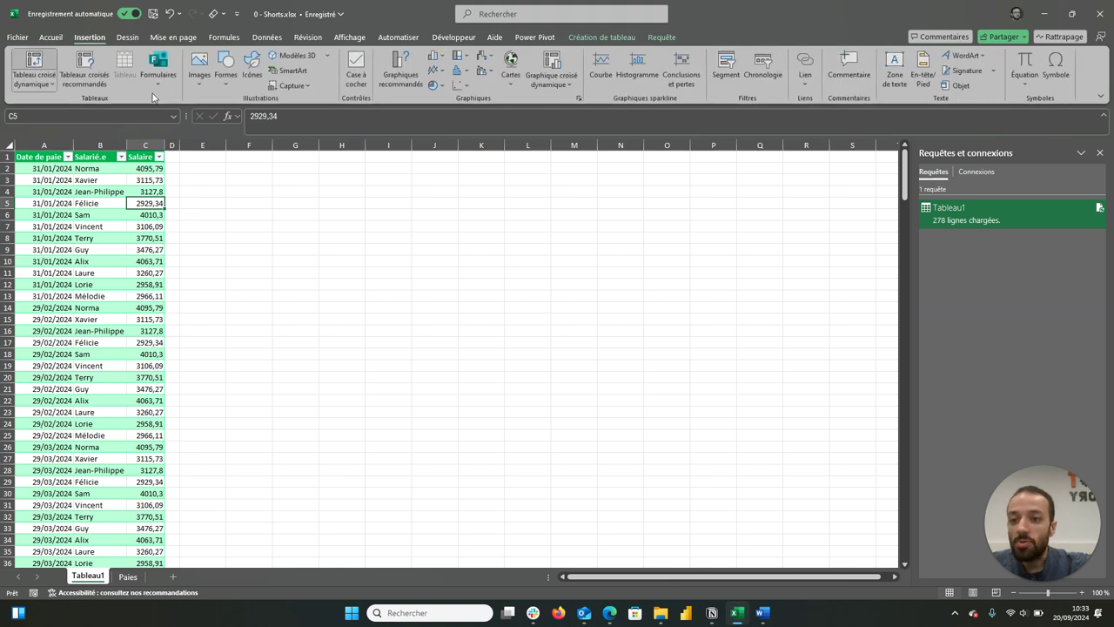
left_click(494, 321)
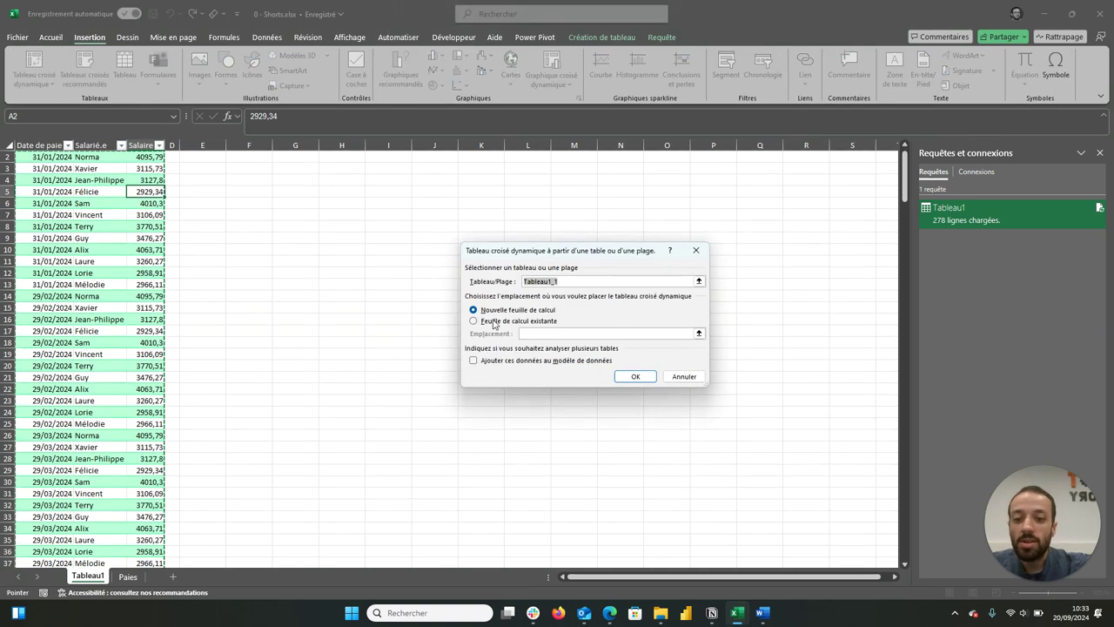
scroll(287, 277, "up", 1)
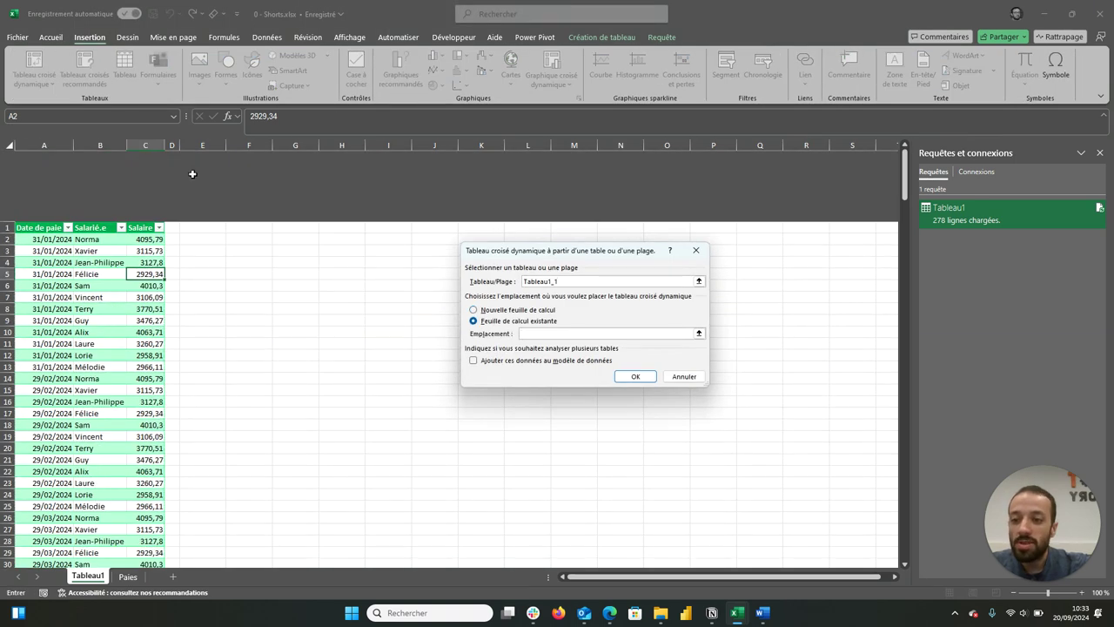
left_click(203, 308)
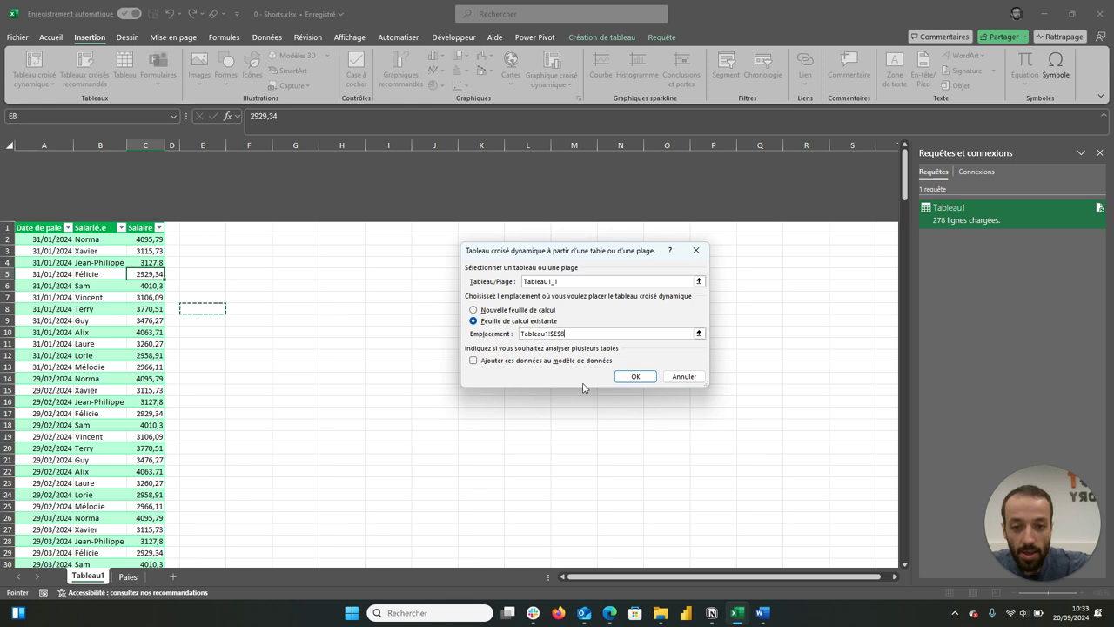
key("Up")
key("Up")
key("Up")
key("Up")
key("Up")
key("Up")
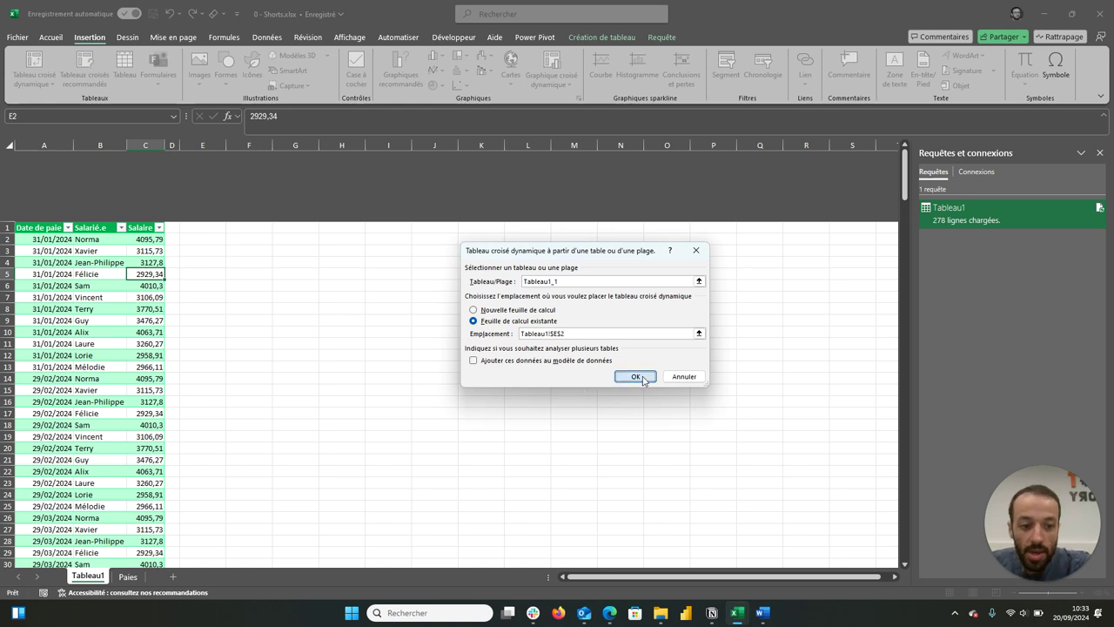
left_click(642, 376)
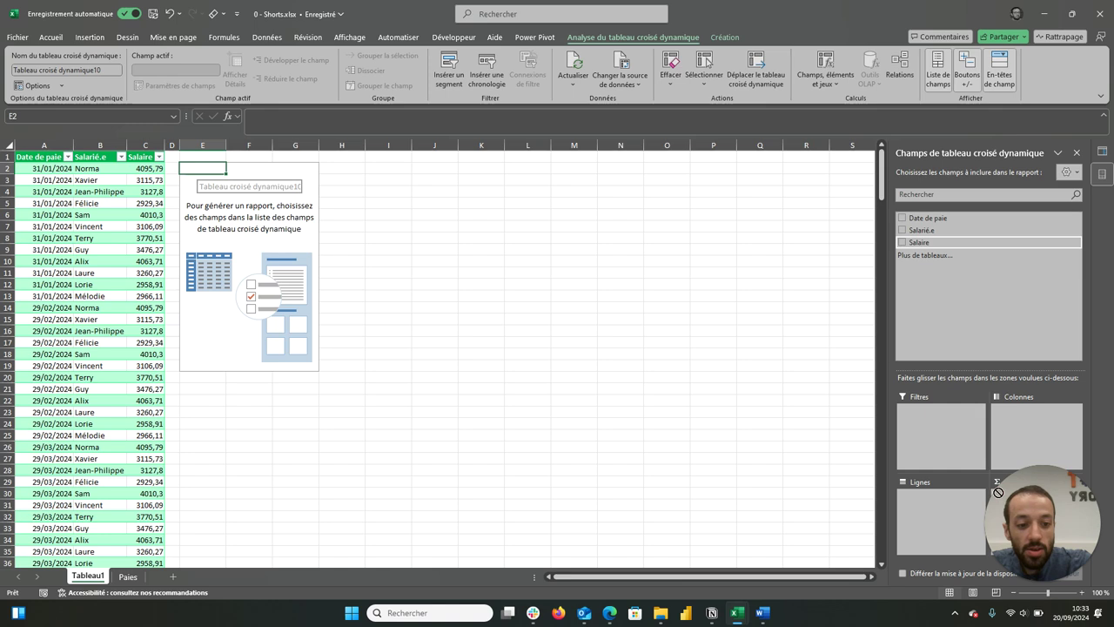
- Arrange the pivot with Salarié.e in Colonnes, Date de paie in Lignes and Sum of Salaire in Valeurs
left_click_drag(1016, 499, 704, 450)
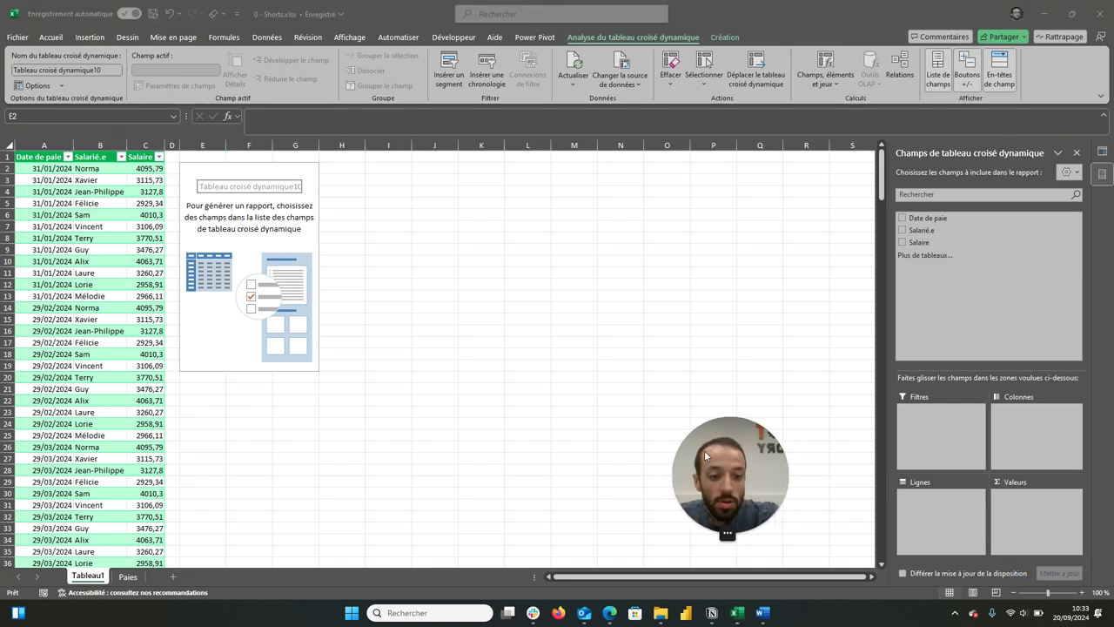
mouse_move(924, 243)
left_mouse_down()
mouse_move(995, 409)
mouse_move(1019, 526)
left_mouse_up()
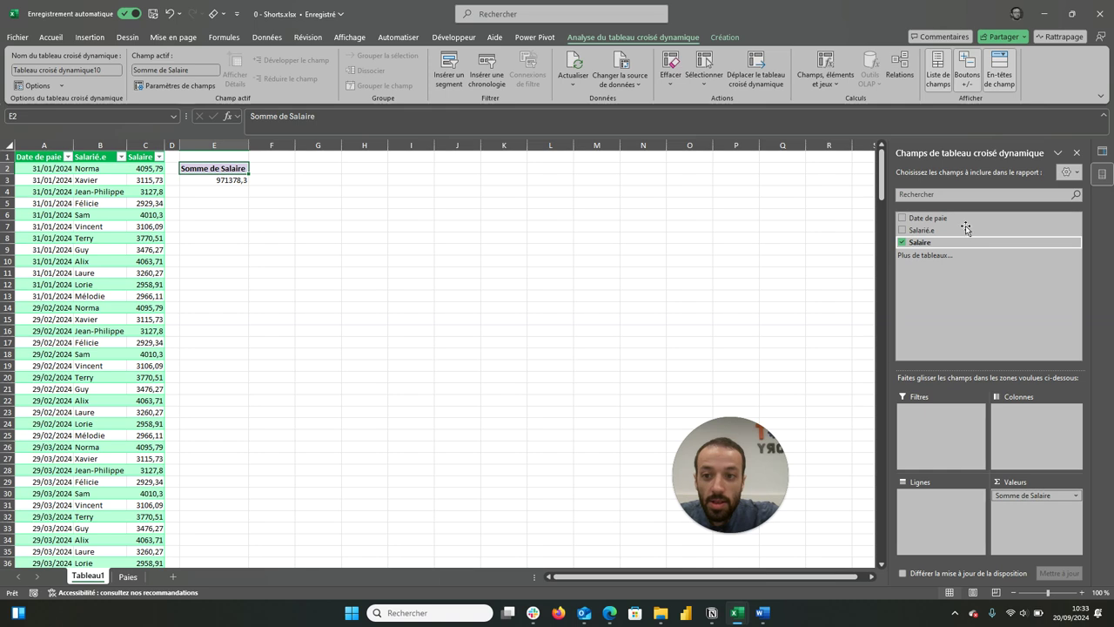
left_click_drag(962, 232, 936, 514)
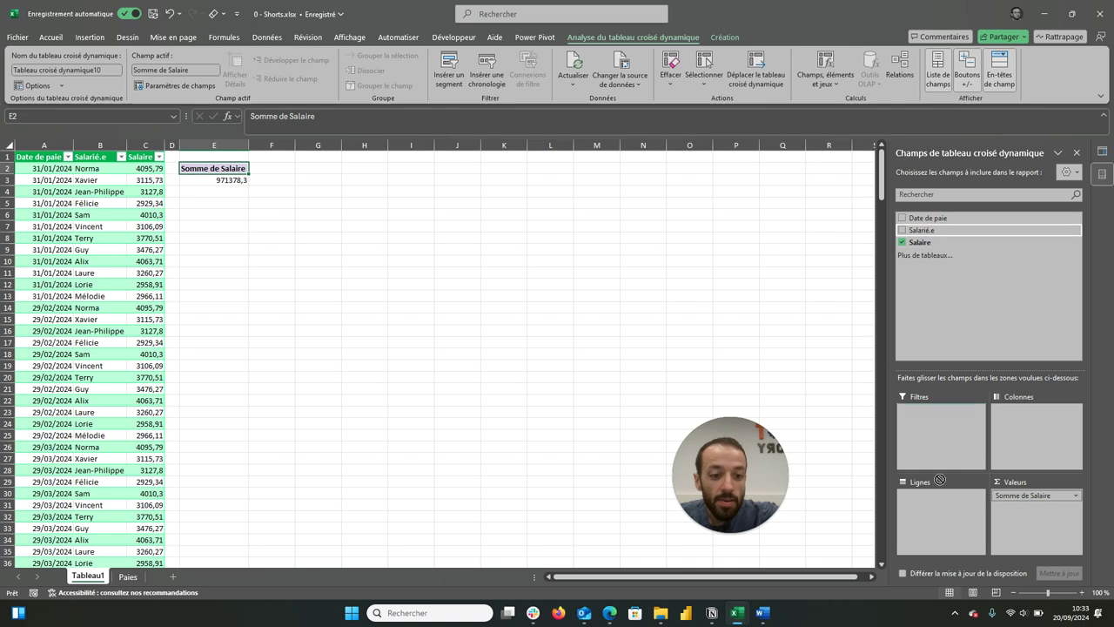
left_click_drag(929, 506, 950, 501)
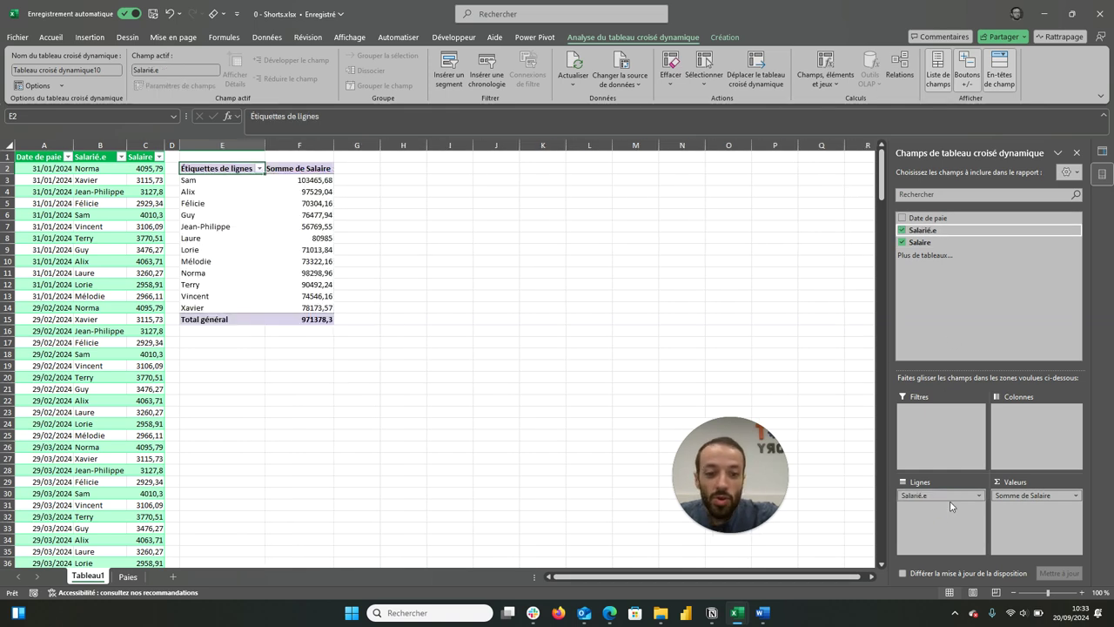
left_click_drag(950, 500, 1042, 436)
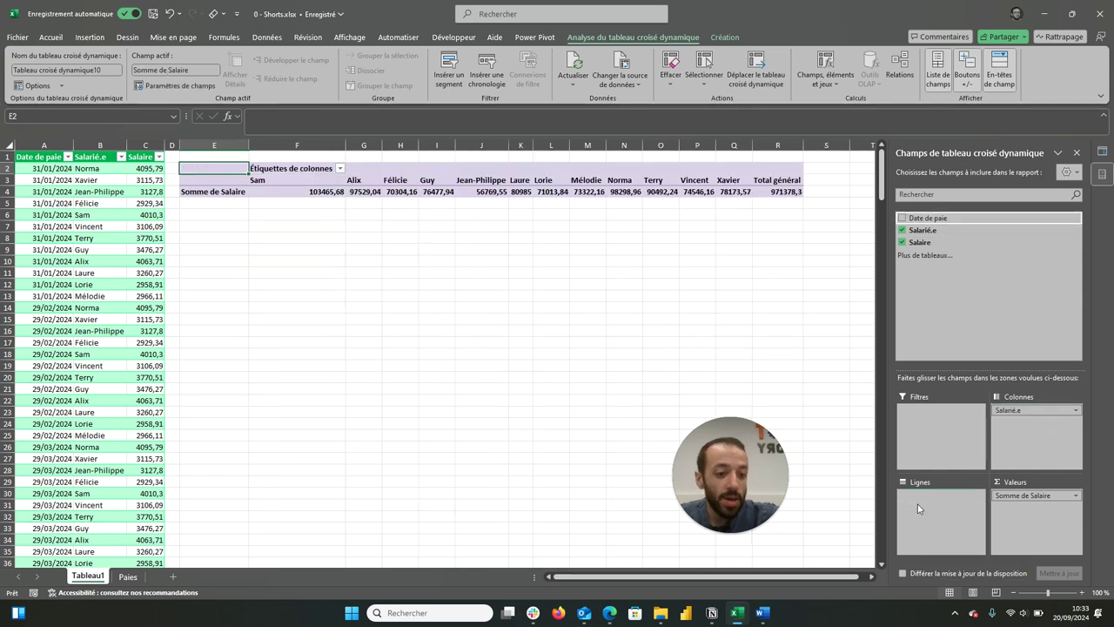
left_click_drag(923, 218, 918, 505)
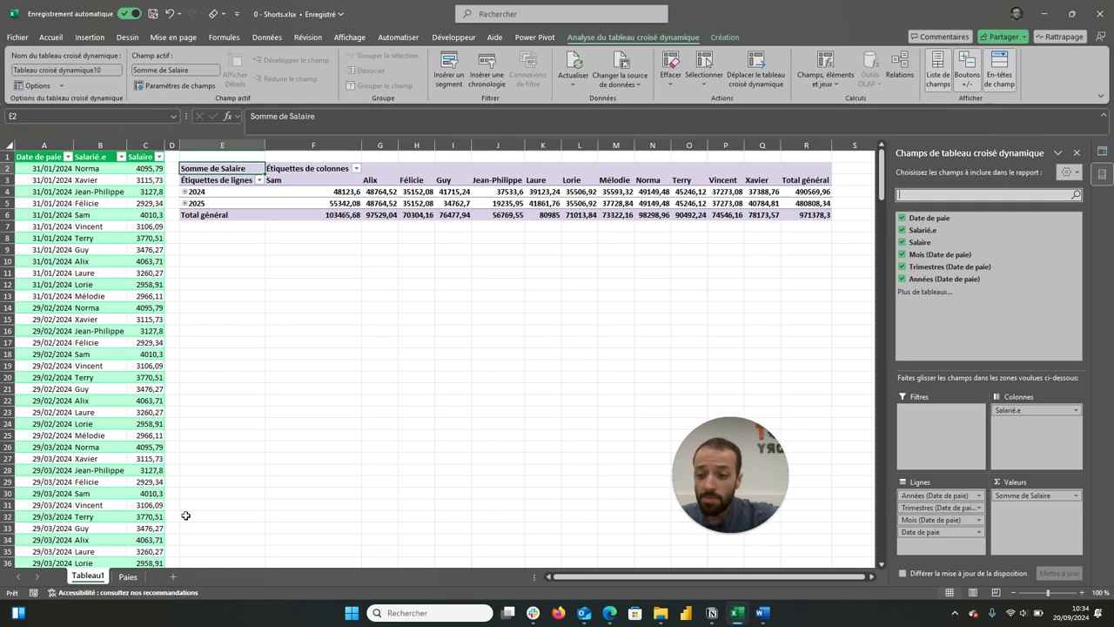
left_click(127, 576)
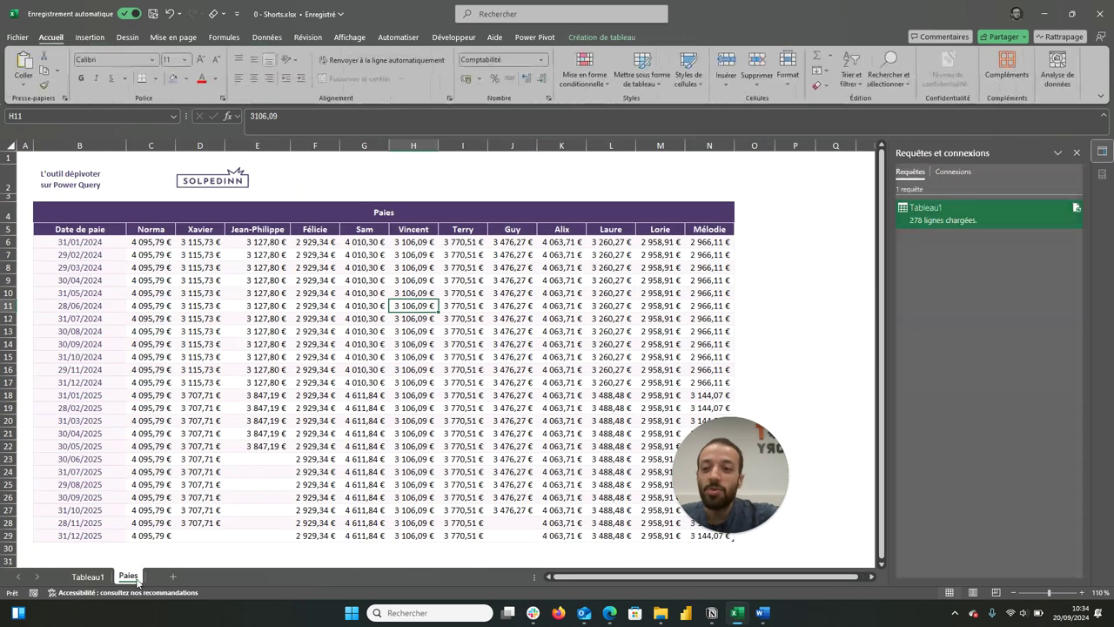
- Insert a pivot table from the wide Paies table on the existing sheet at cell P5
scroll(440, 374, "right", 2)
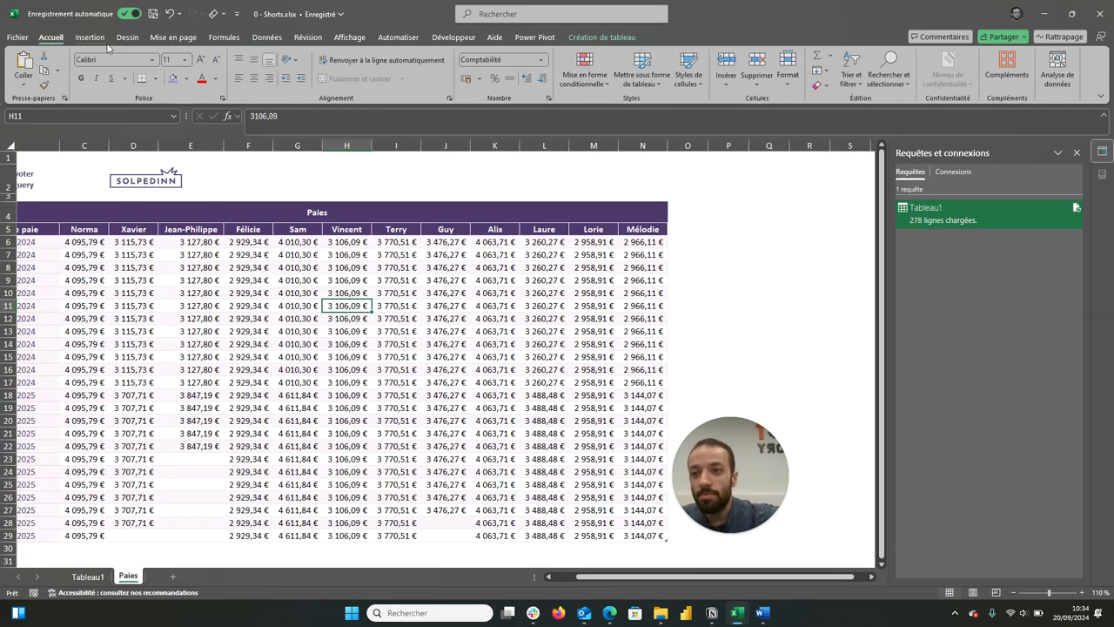
left_click(87, 39)
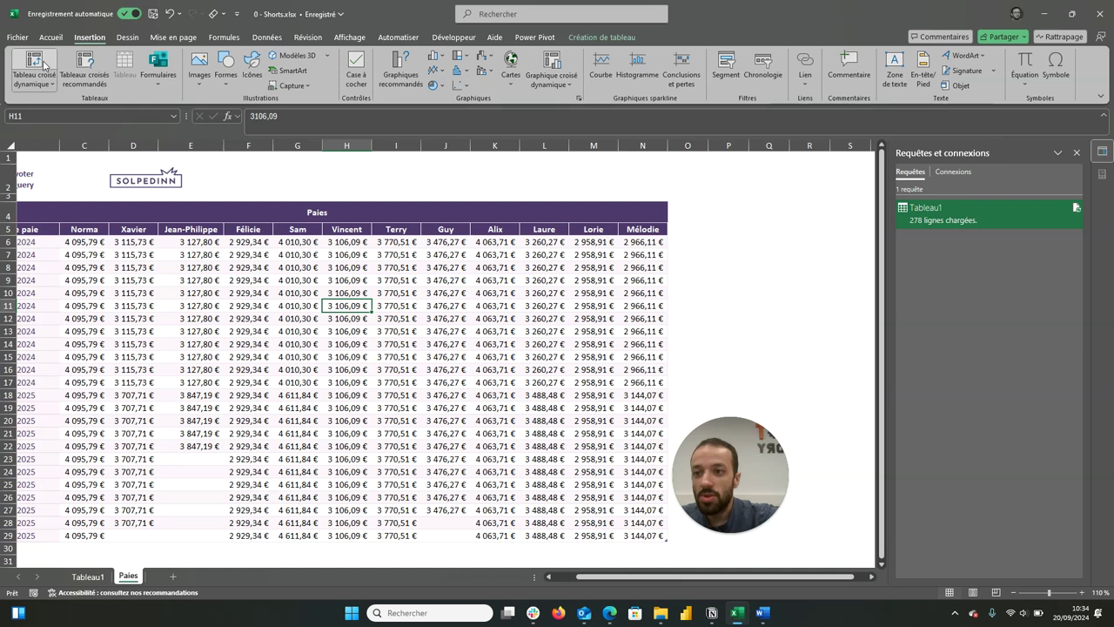
left_click(35, 61)
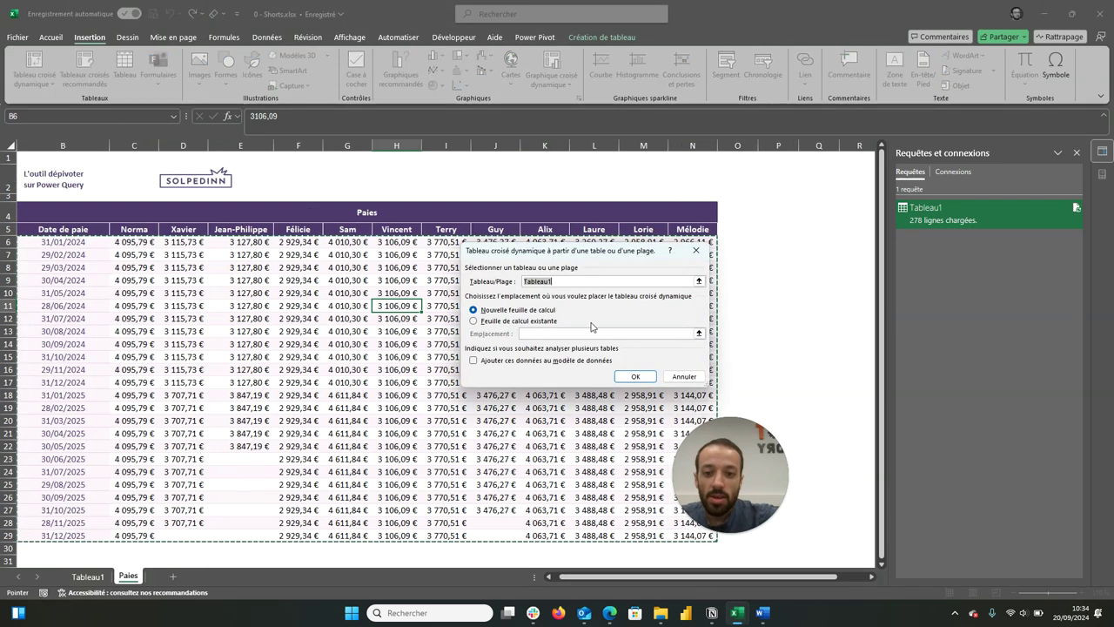
key("alt+e")
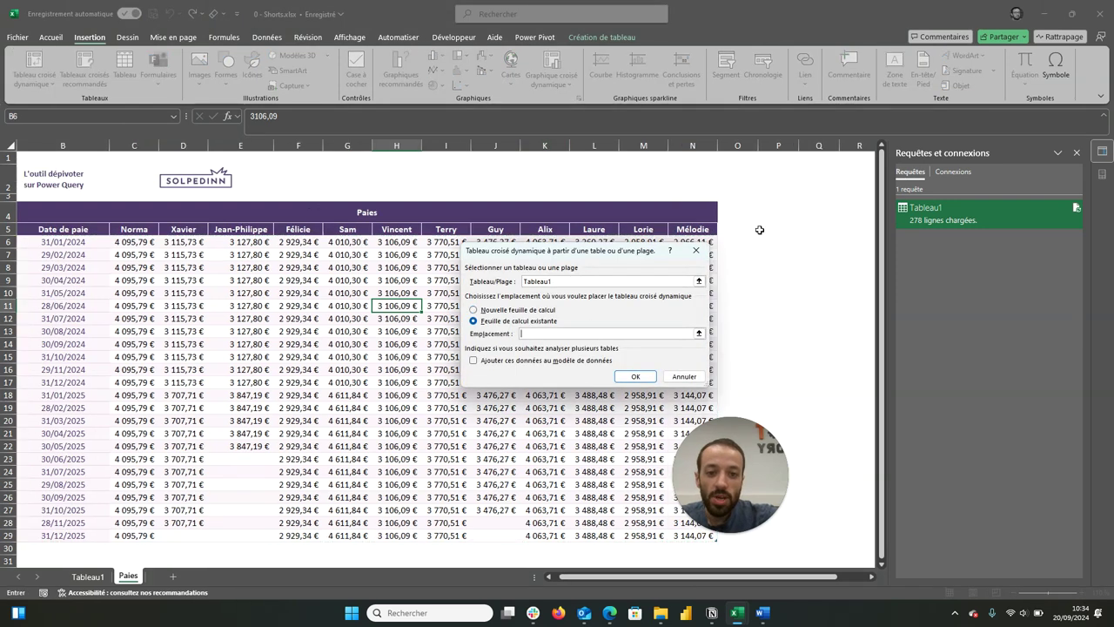
left_click(770, 230)
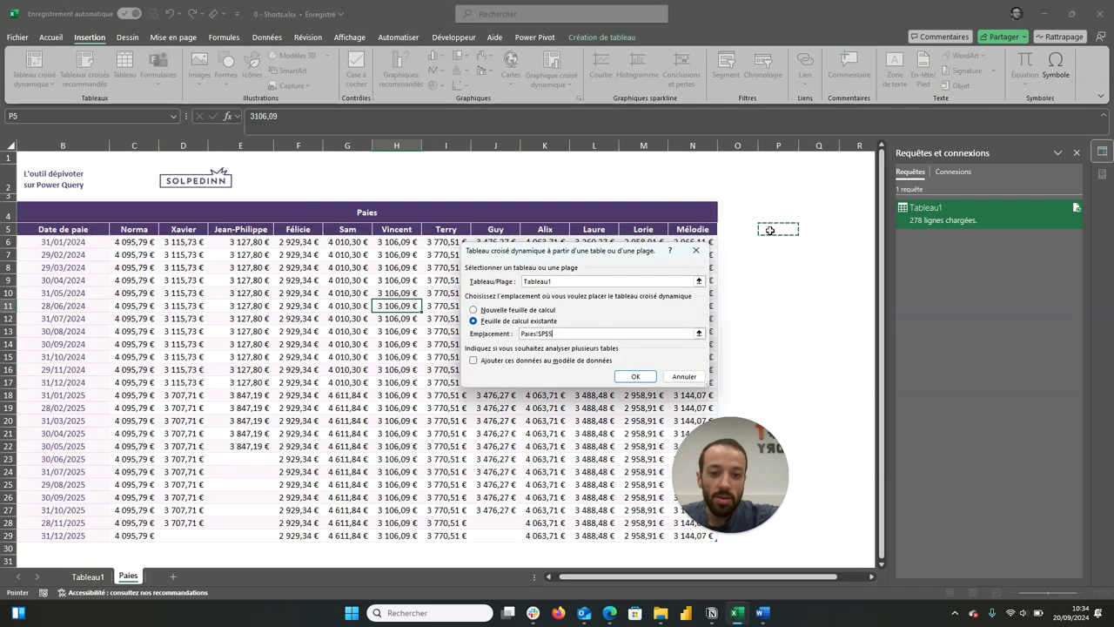
left_click(634, 377)
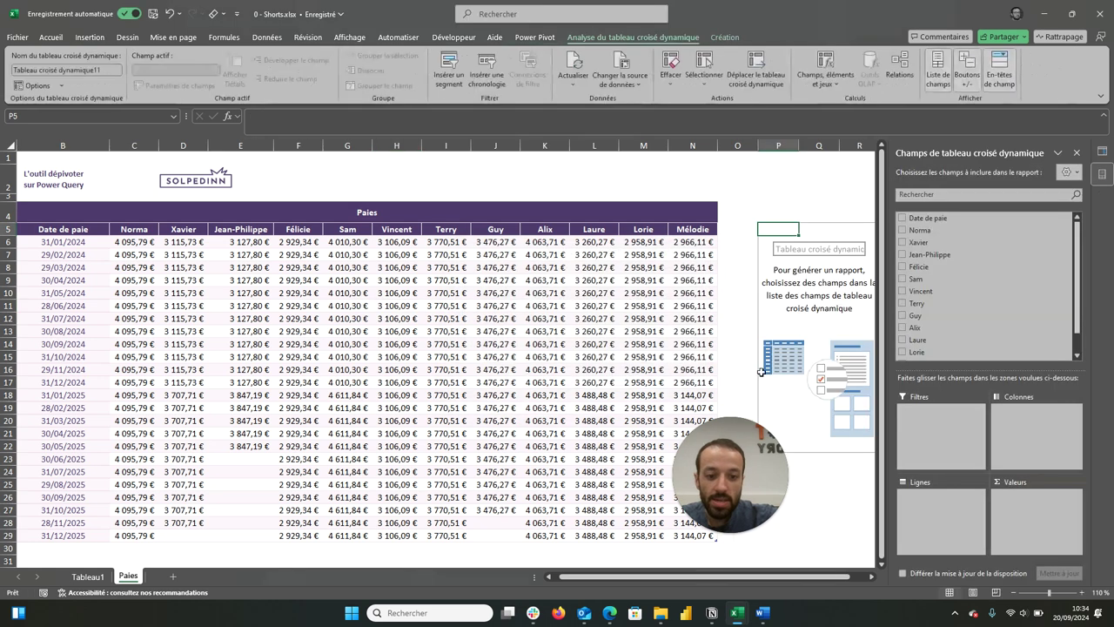
mouse_move(983, 279)
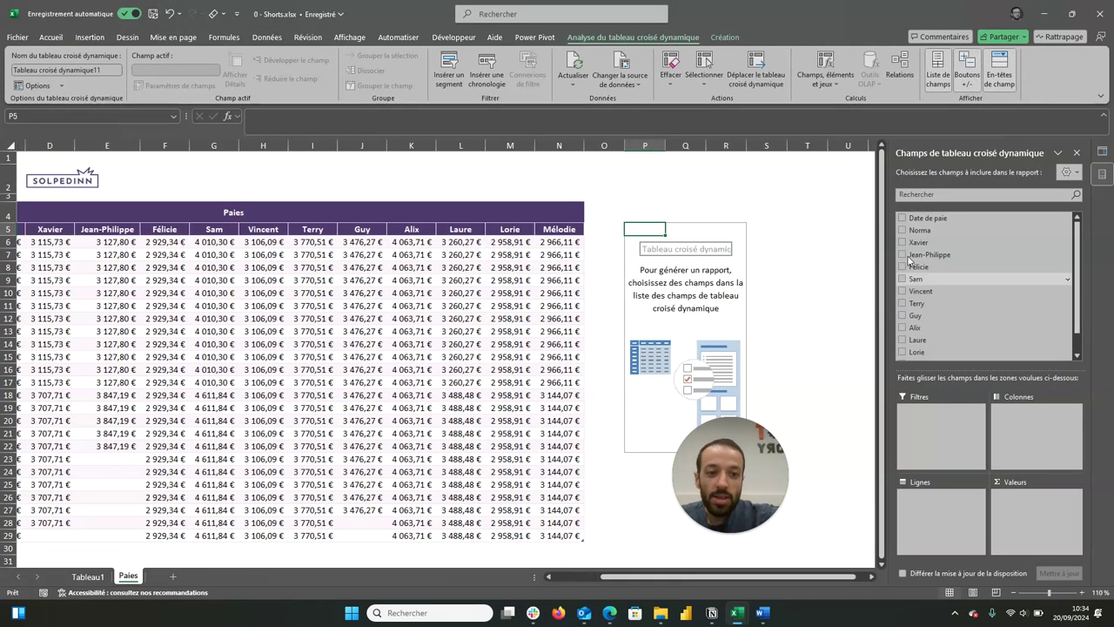
- Put Mélodie into the pivot's Valeurs area as a summed value
scroll(934, 308, "down", 2)
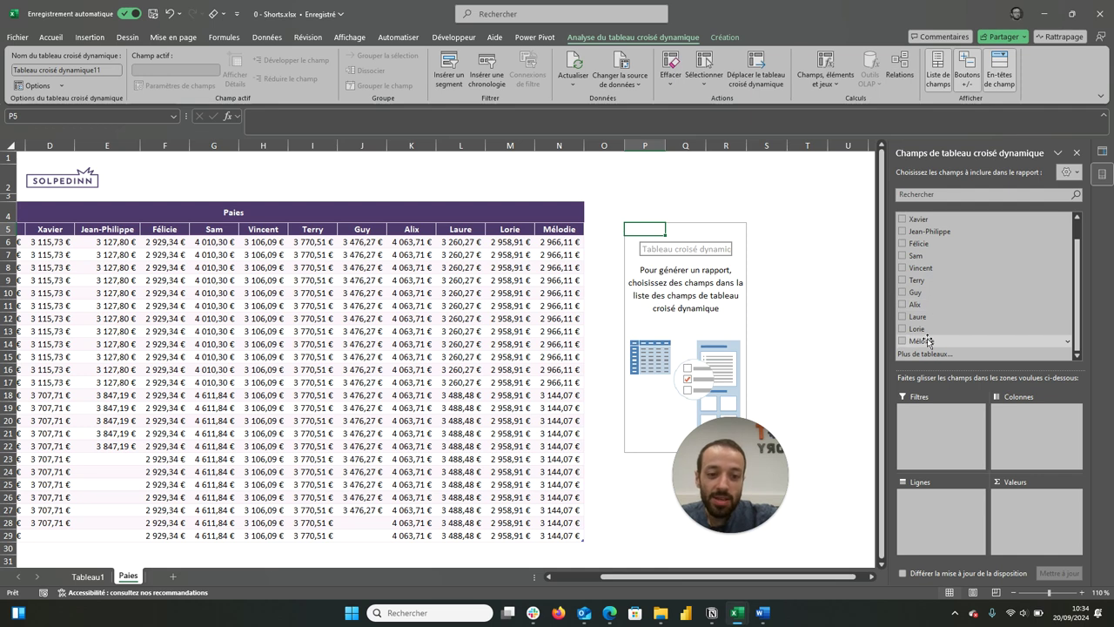
left_click_drag(928, 341, 944, 531)
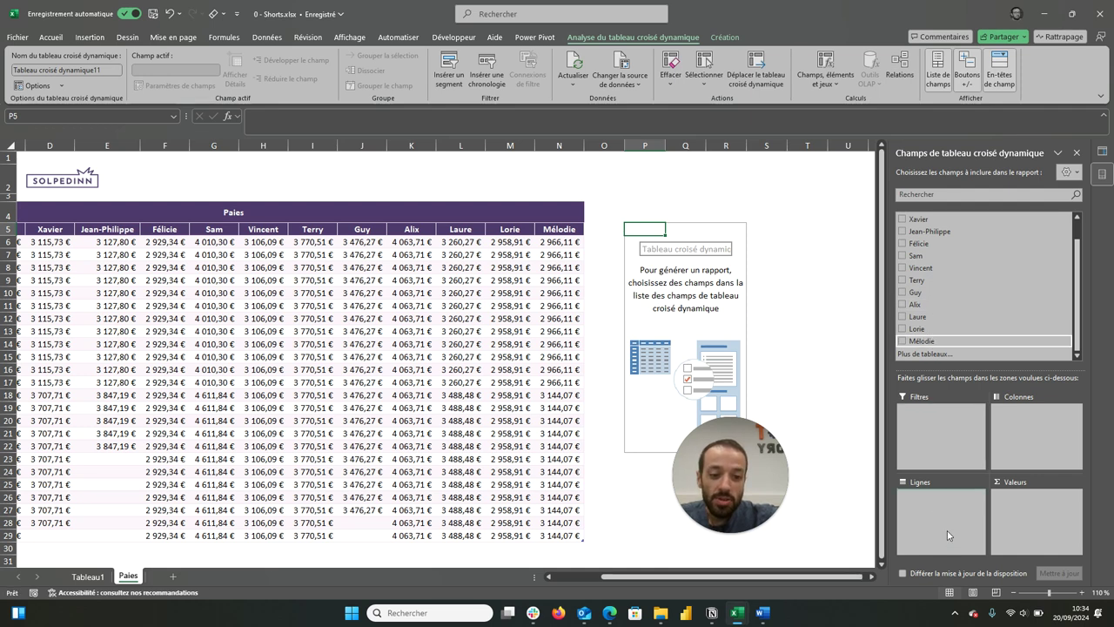
scroll(947, 296, "up", 2)
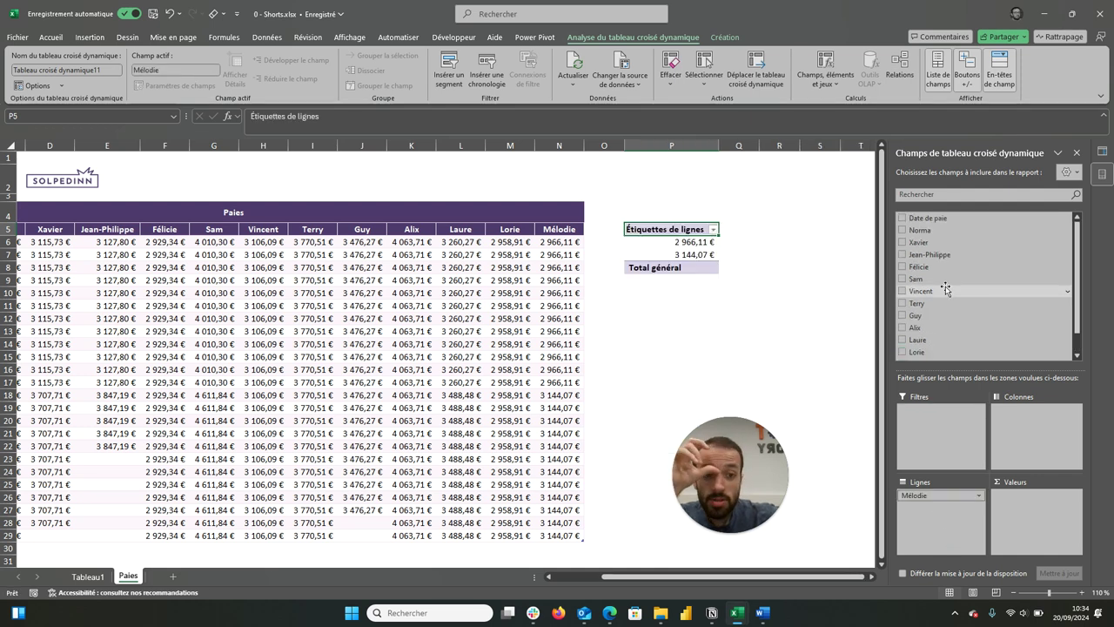
left_click_drag(940, 219, 945, 482)
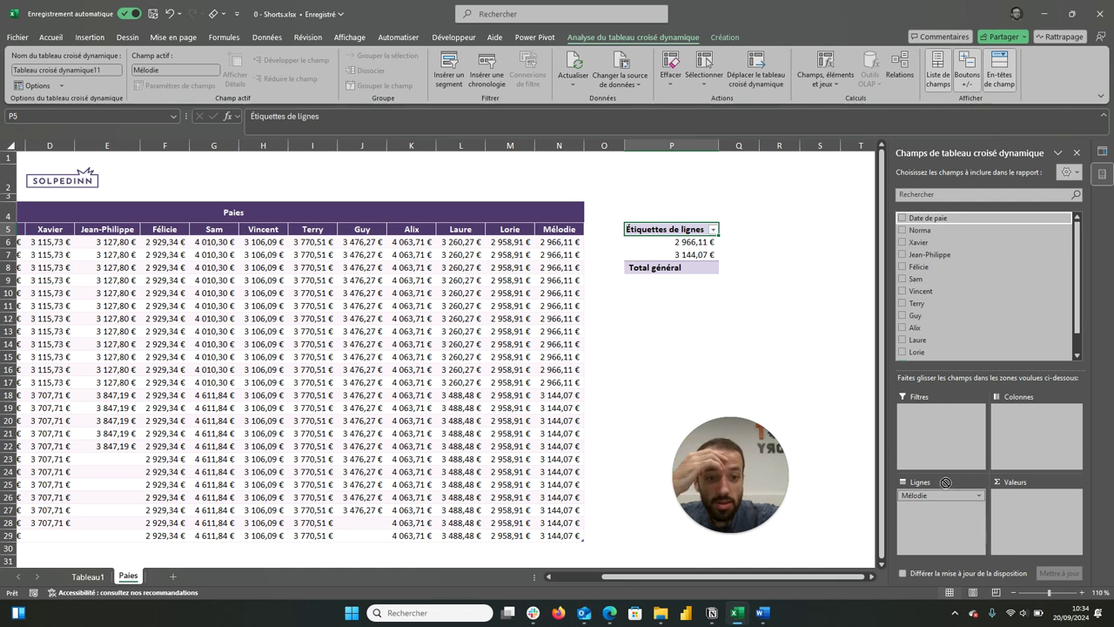
left_click_drag(945, 482, 958, 283)
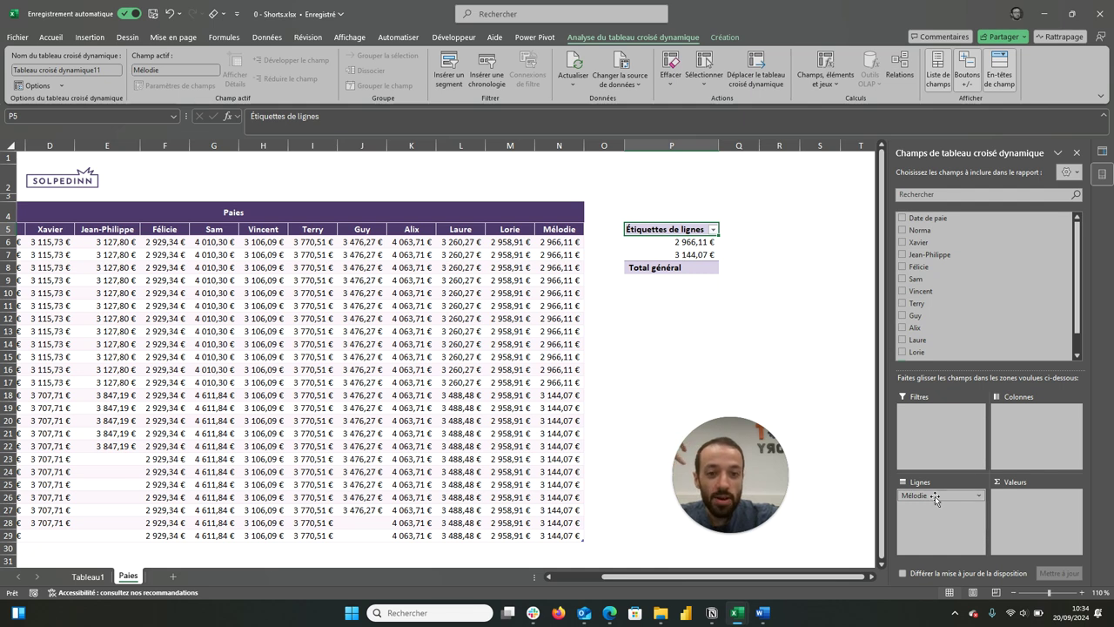
left_click_drag(935, 498, 955, 504)
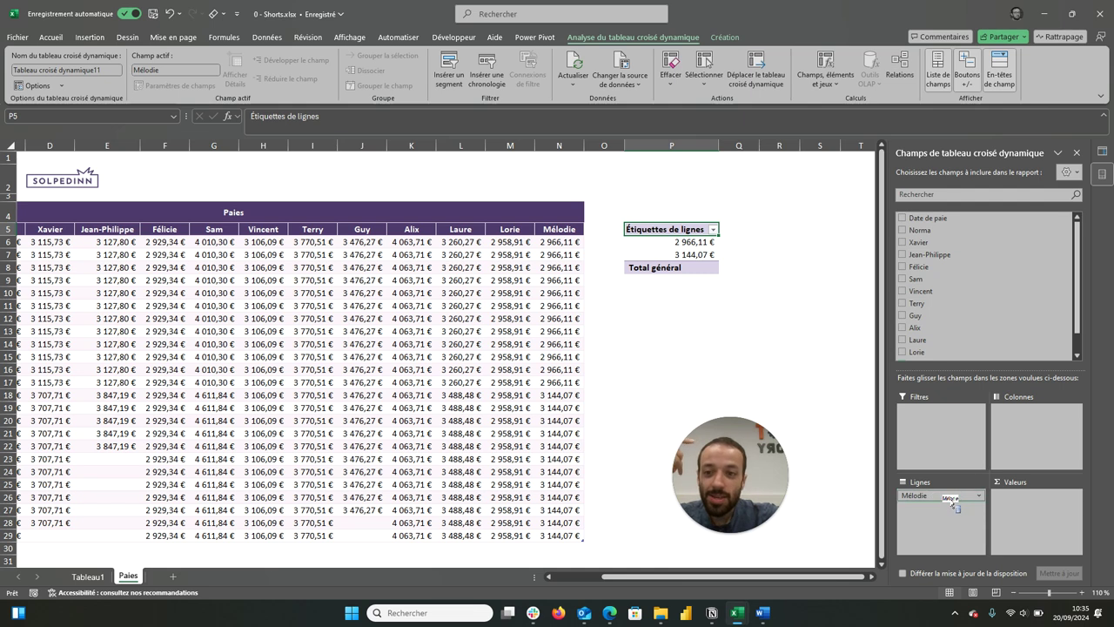
left_click_drag(954, 505, 956, 503)
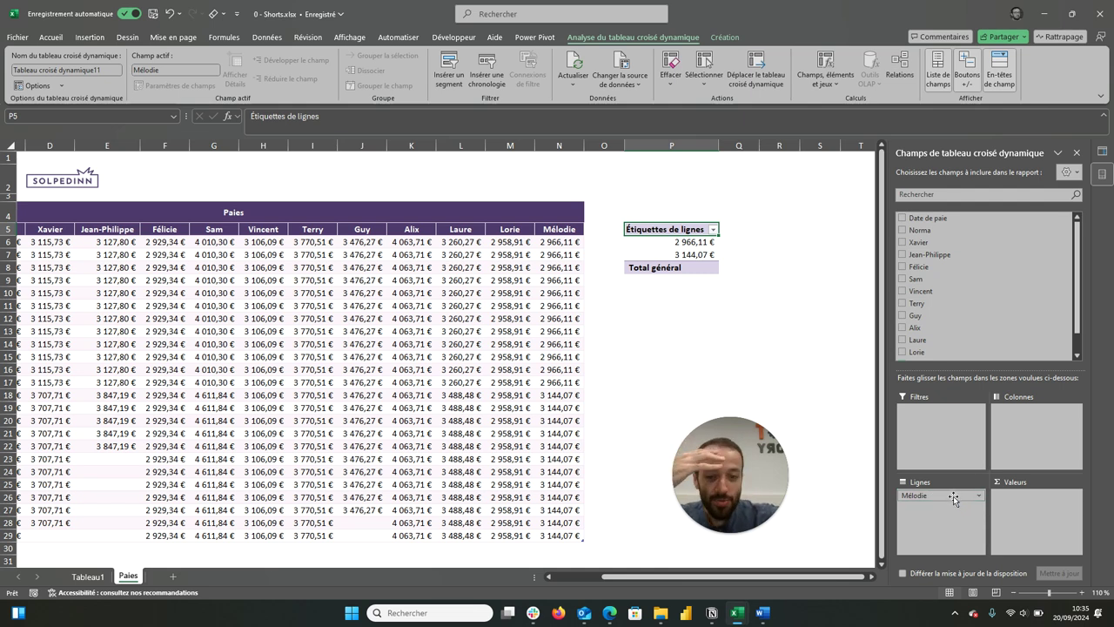
left_click_drag(954, 497, 1053, 511)
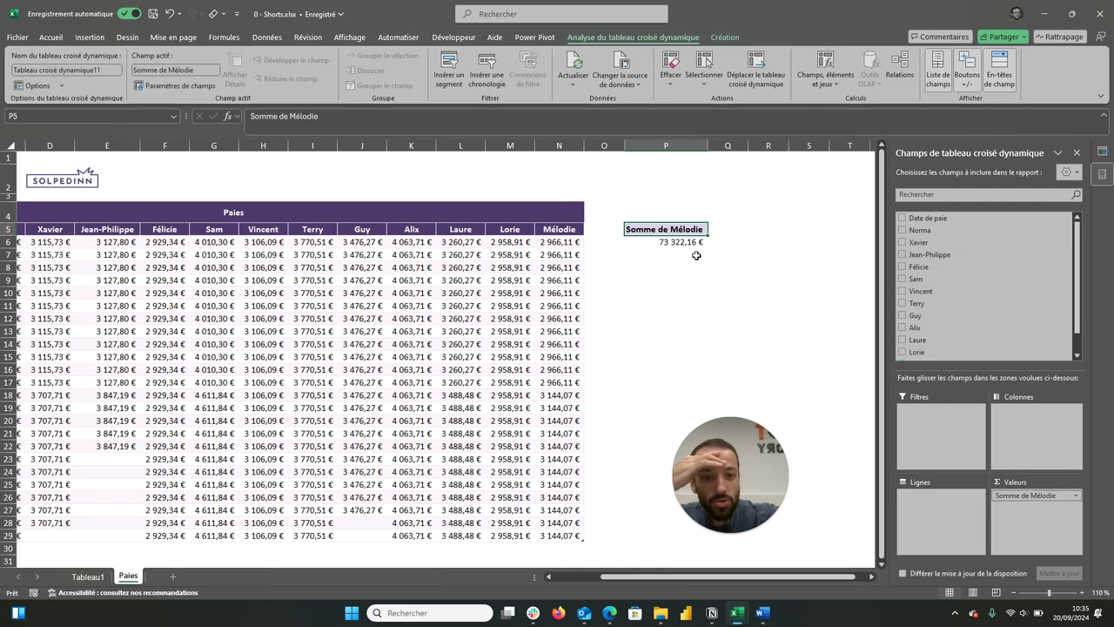
mouse_move(948, 254)
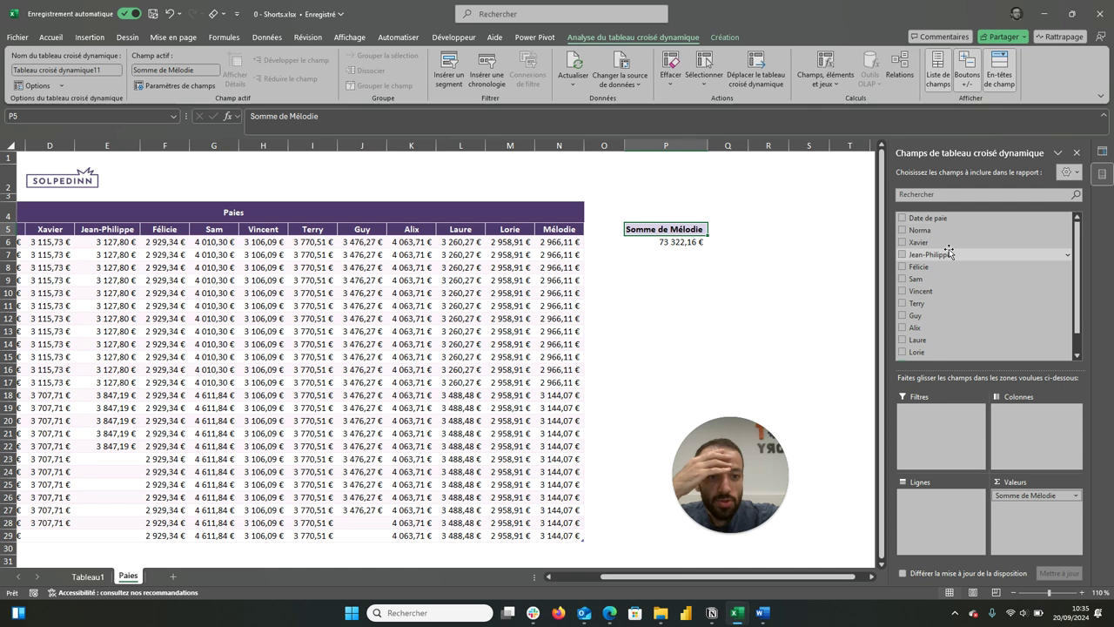
- Add Norma and Xavier sums and move Valeurs to Lignes so the three sums list as rows
left_click(928, 232)
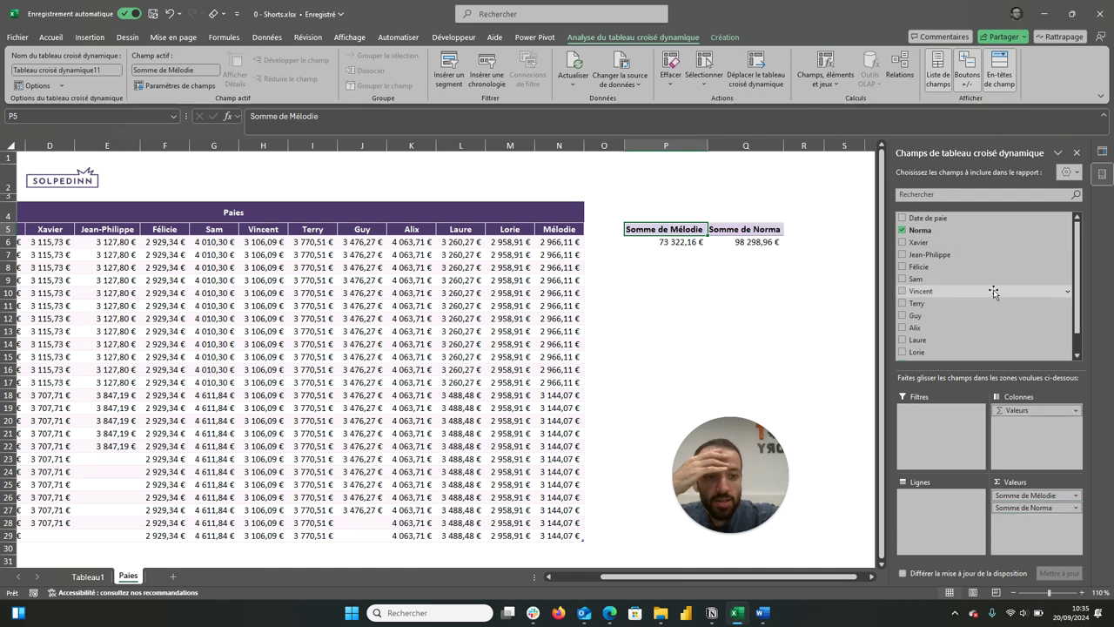
left_click(931, 243)
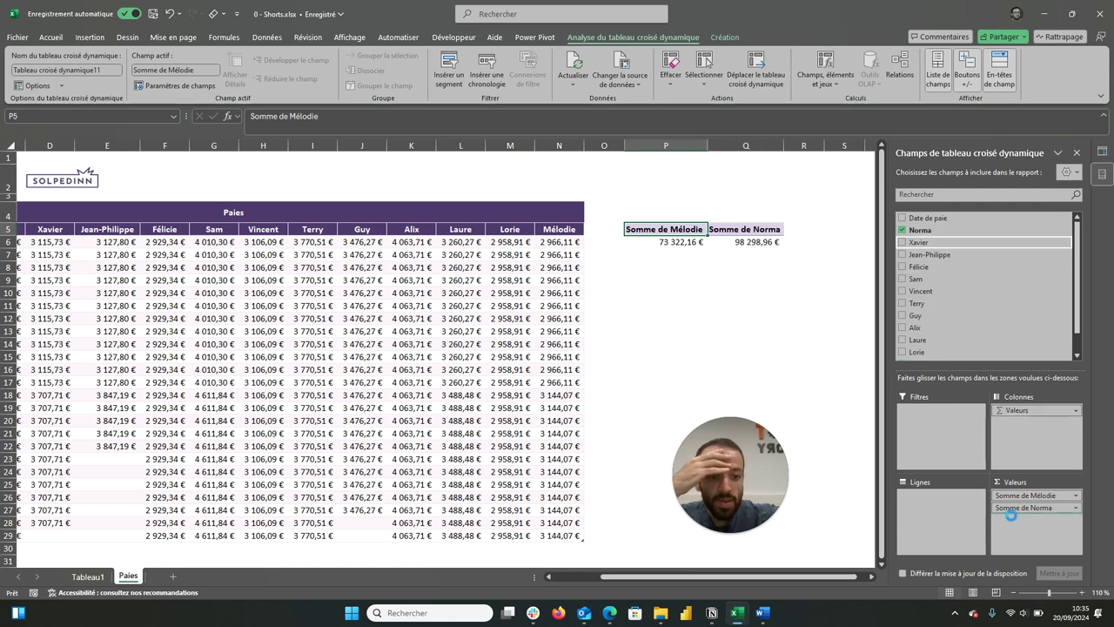
left_click_drag(1018, 410, 940, 500)
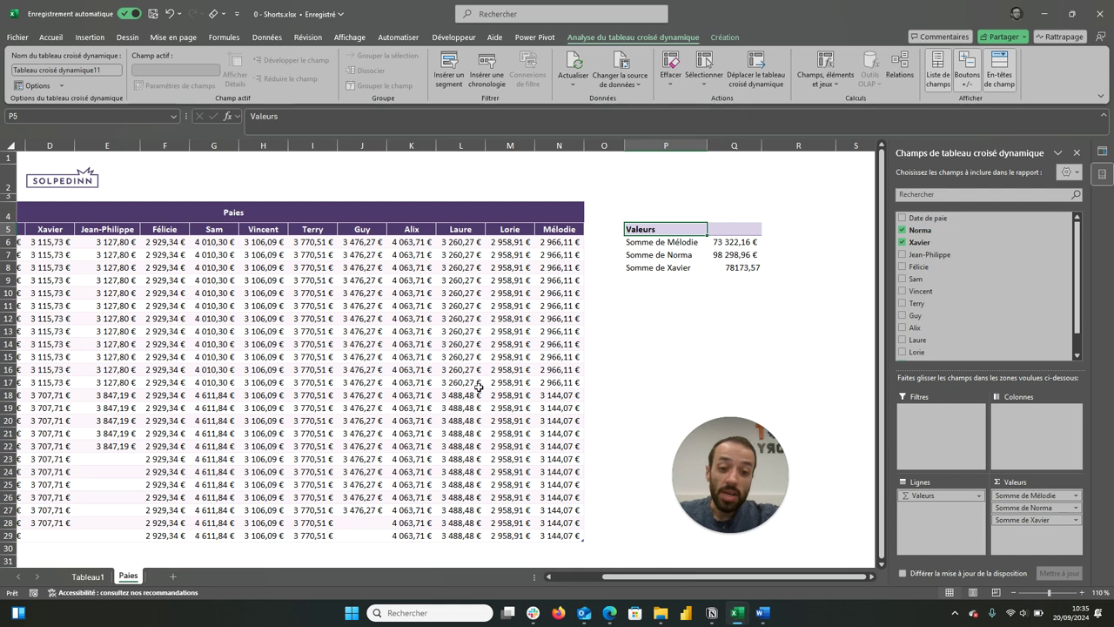
scroll(478, 385, "left", 2)
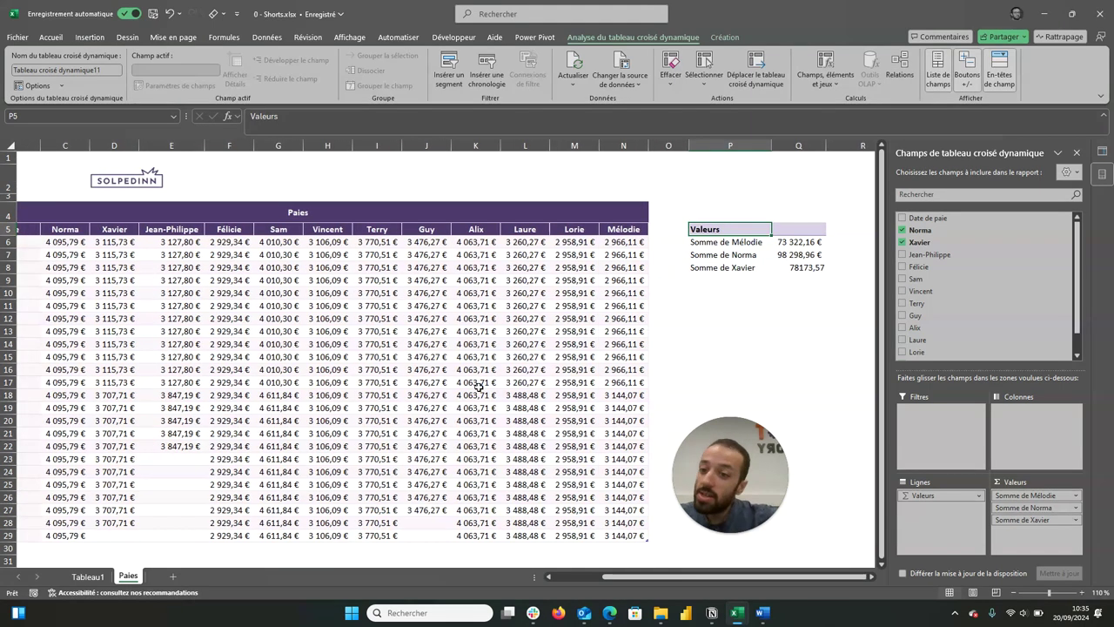
scroll(479, 386, "left", 2)
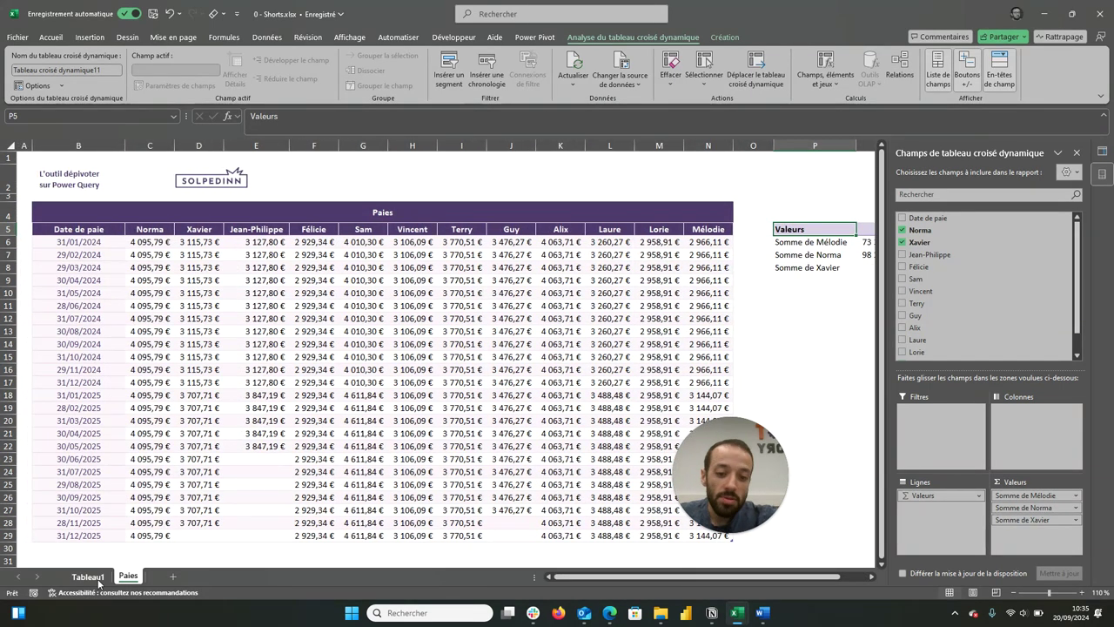
left_click(88, 576)
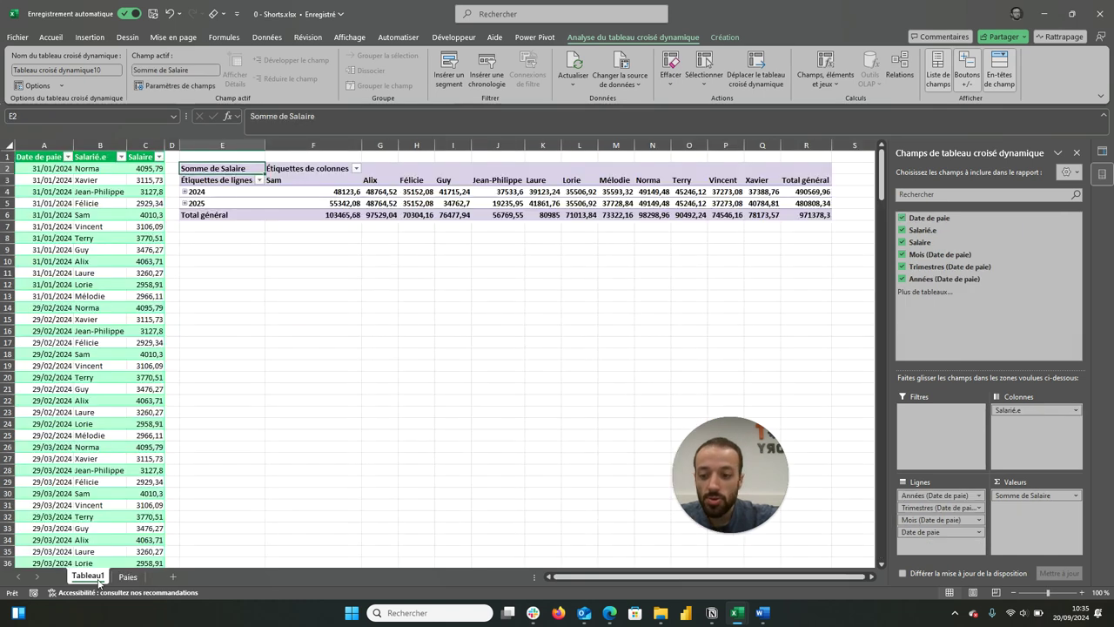
- Enter the employee name Mélodie in E9
left_click(222, 252)
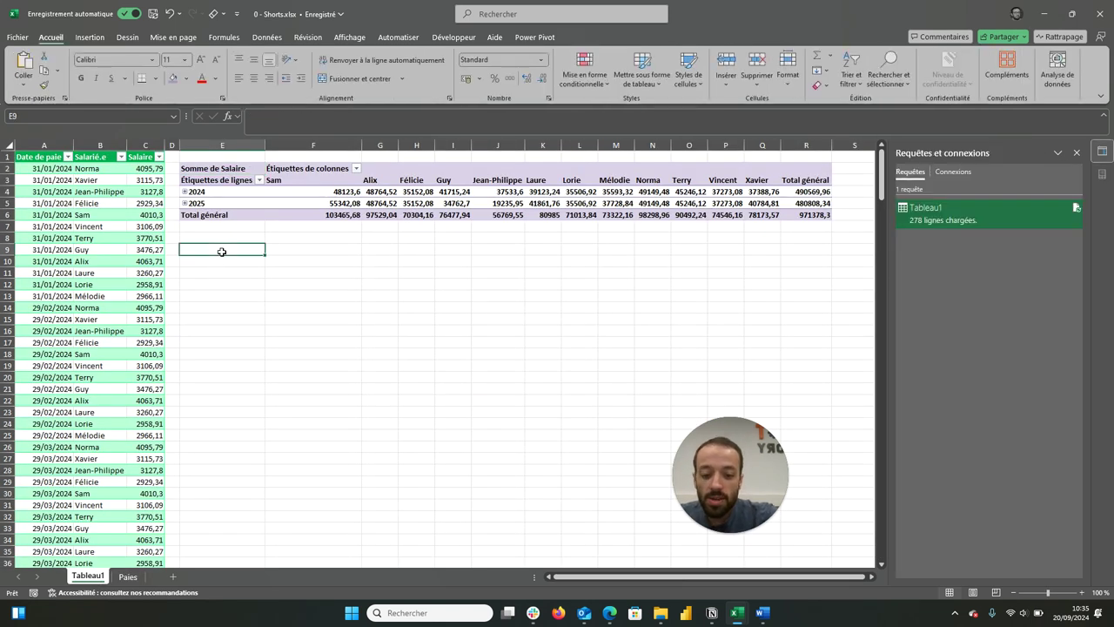
type("Mélodie")
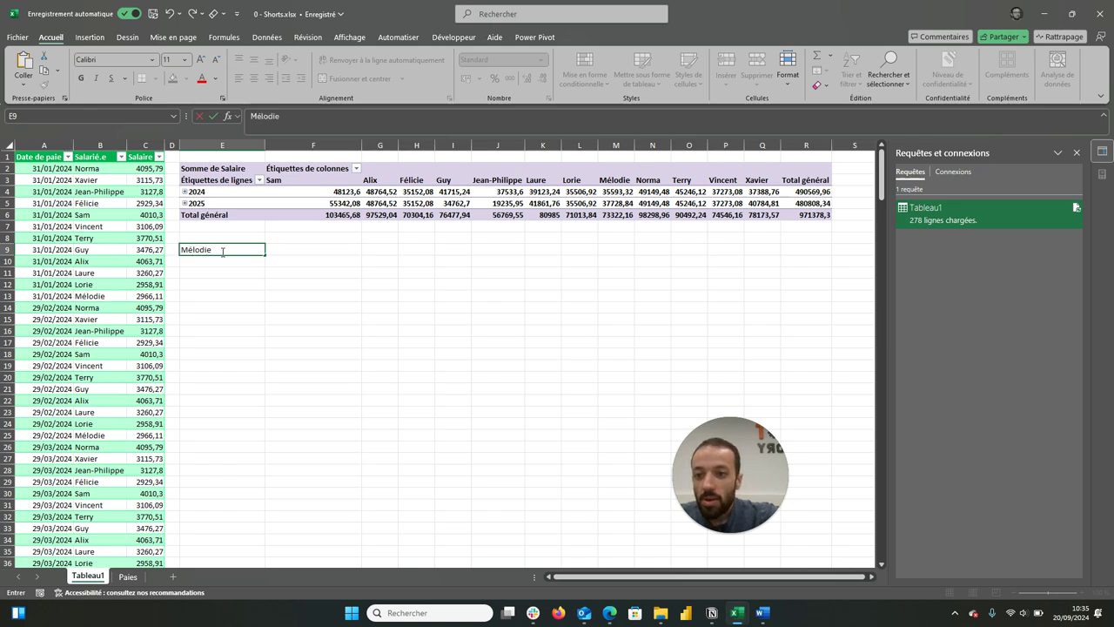
key("Tab")
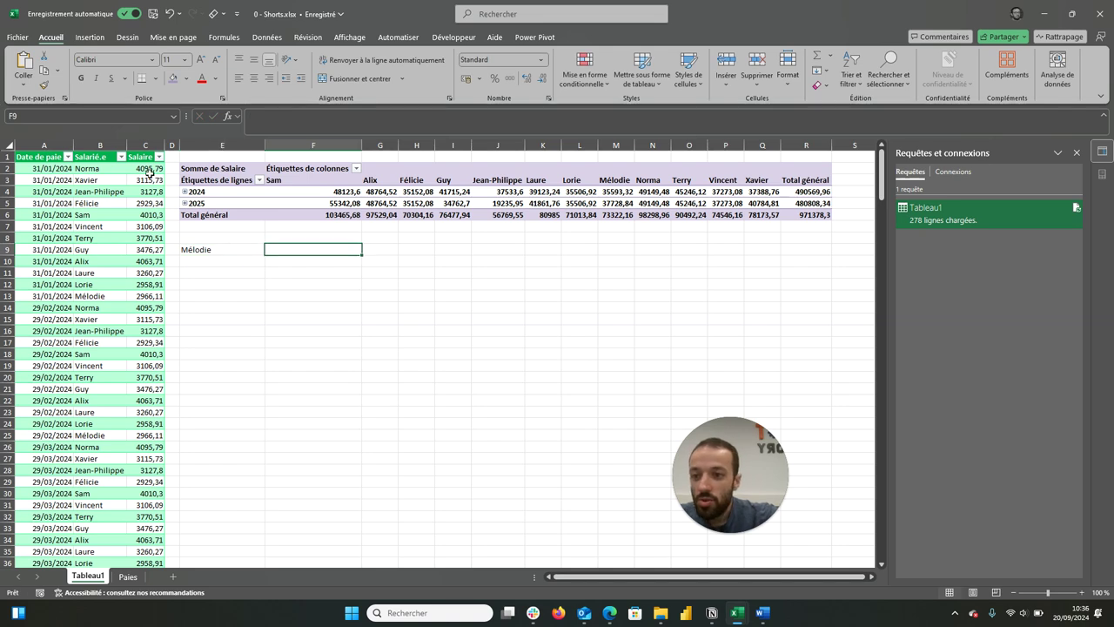
- Start a SOMME.SI.ENS formula in F9 with the whole Salaire column as sum range
type("=")
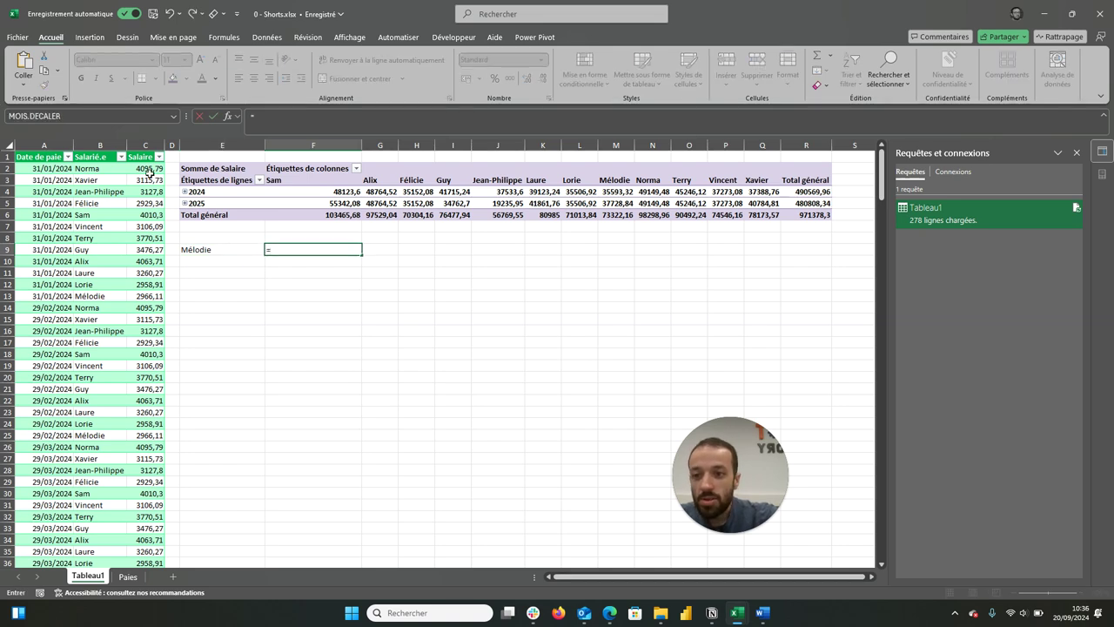
type("SOMME")
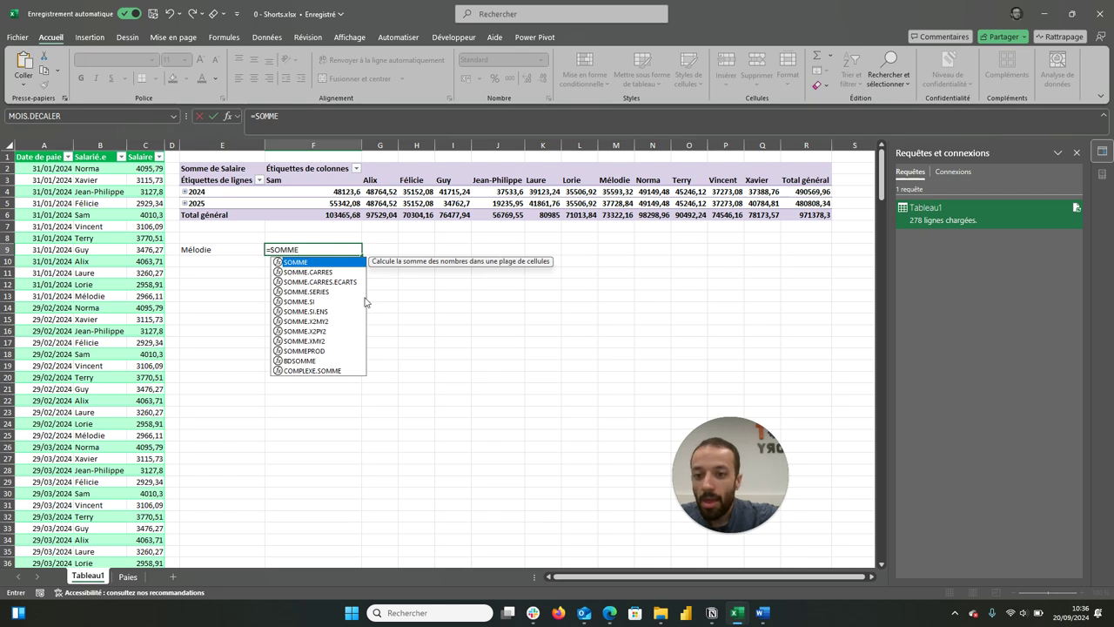
double_click(322, 312)
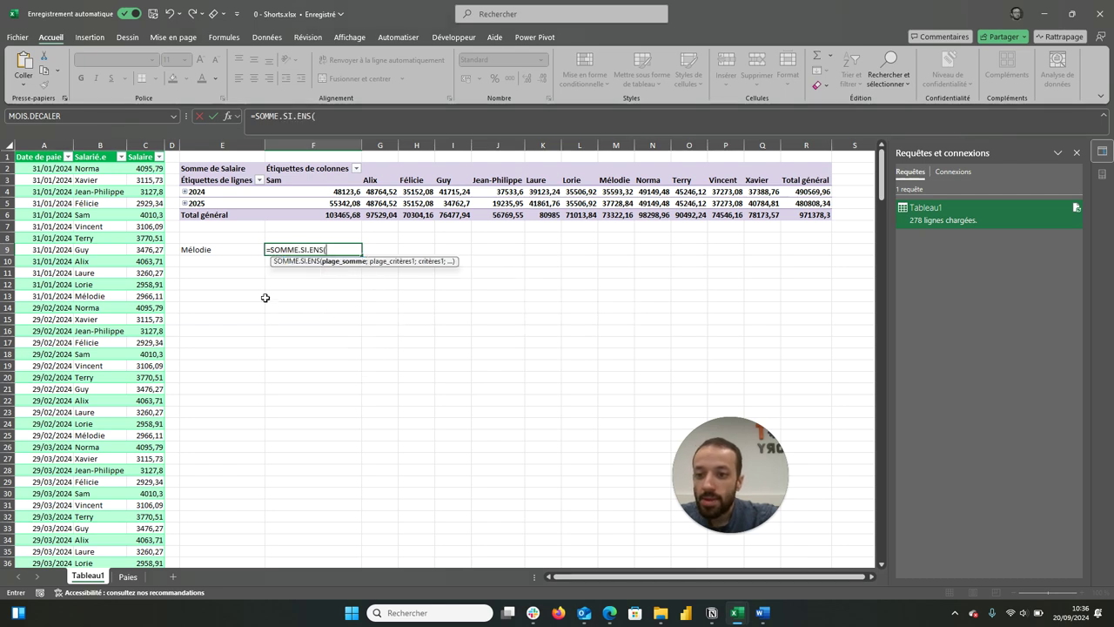
left_click(143, 170)
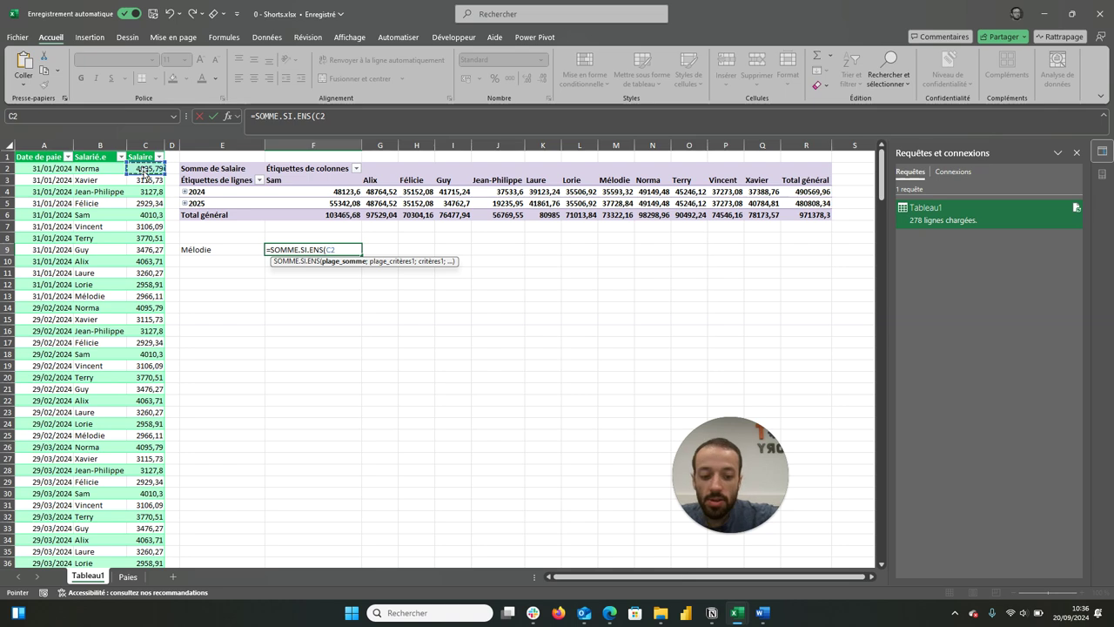
key("ctrl+shift+Down")
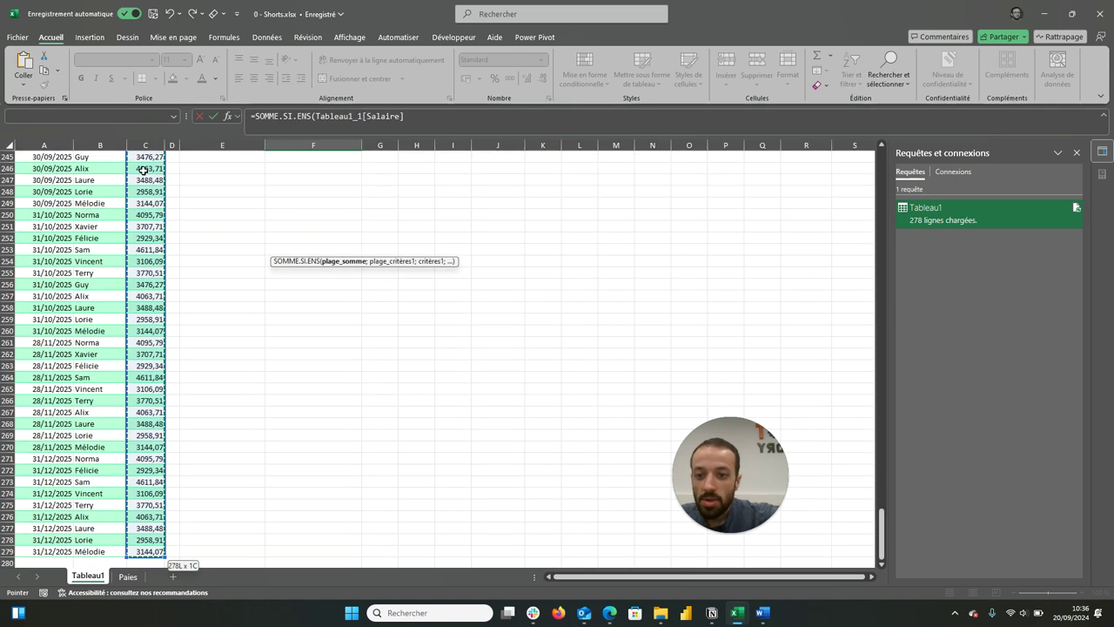
type(";")
scroll(259, 316, "up", 20)
scroll(258, 316, "up", 20)
scroll(259, 316, "up", 20)
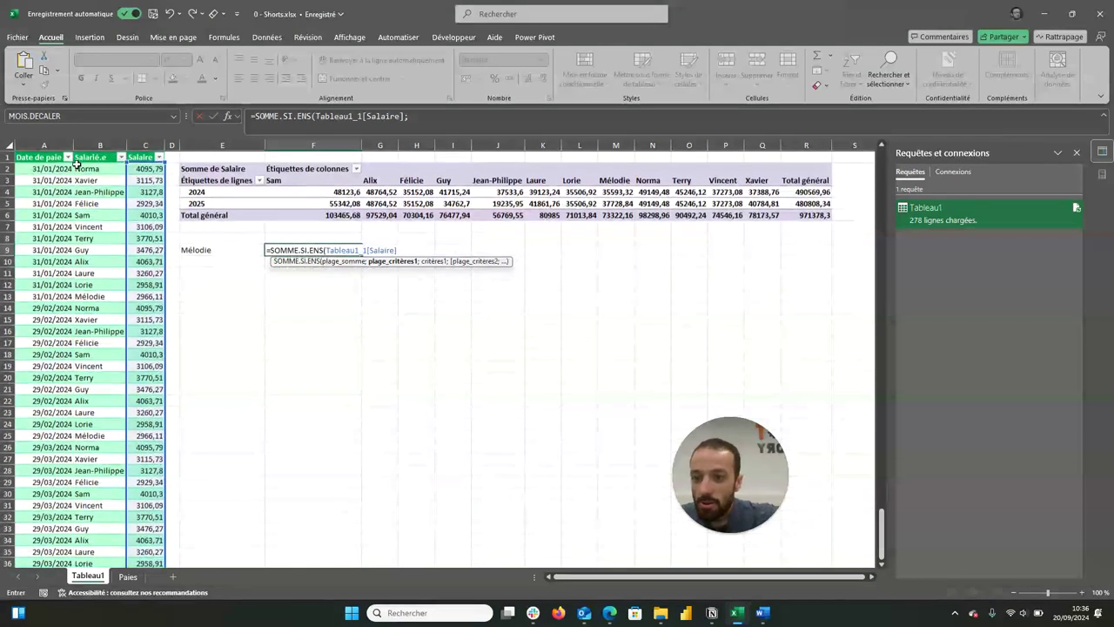
- Add the whole Salarié.e column as the criteria range
left_click(83, 167)
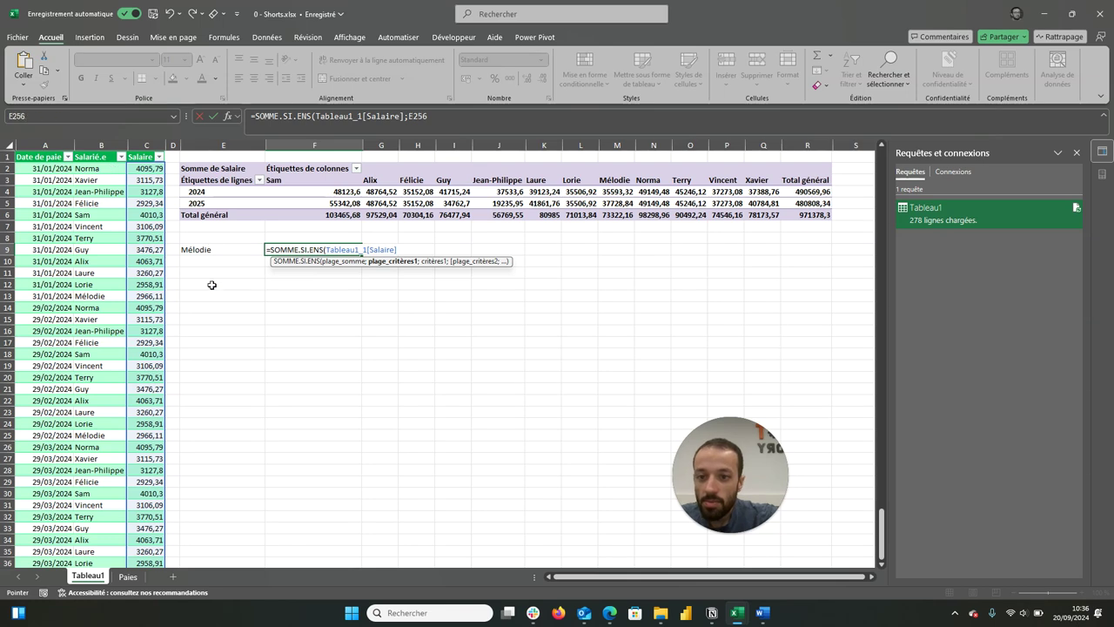
key("Left")
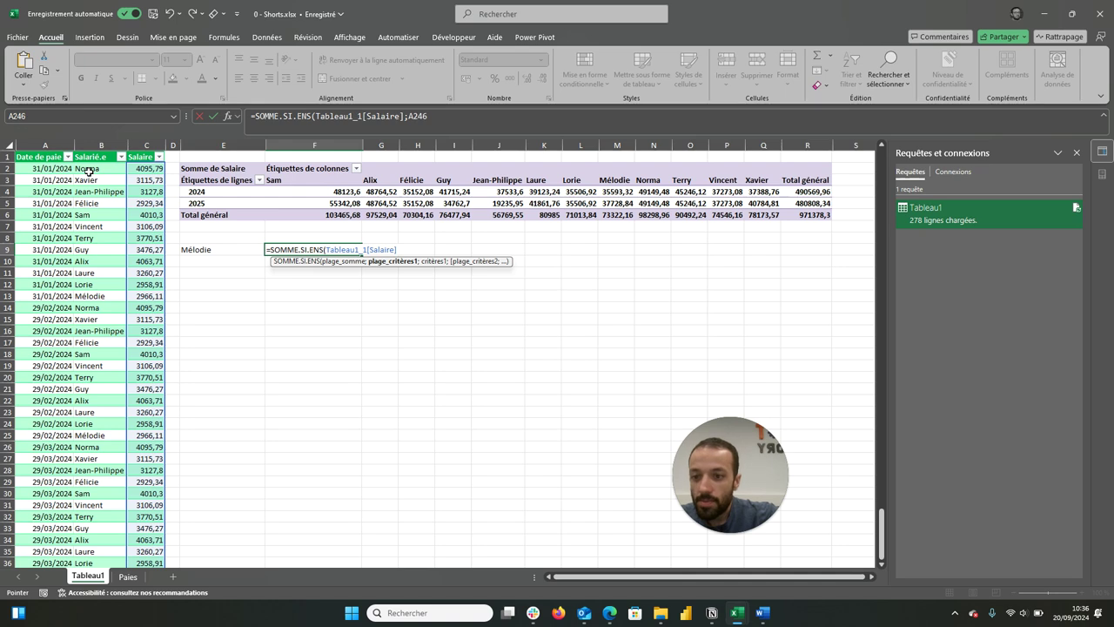
key("Up")
key("Up")
key("Up")
key("Up")
key("Up")
key("Up")
key("Up")
key("Up")
key("Up")
key("Up")
key("Up")
key("Up")
key("Up")
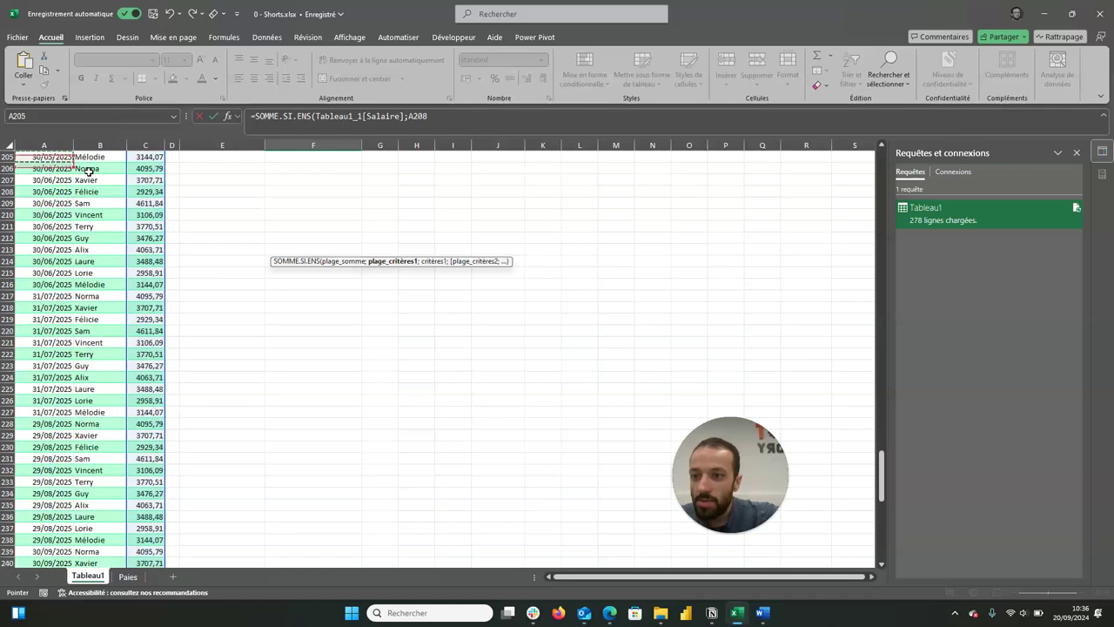
key("Up")
key("Up")
key("Up")
scroll(89, 172, "up", 5)
scroll(89, 172, "up", 5)
scroll(89, 171, "up", 20)
scroll(88, 171, "up", 20)
left_click(89, 168)
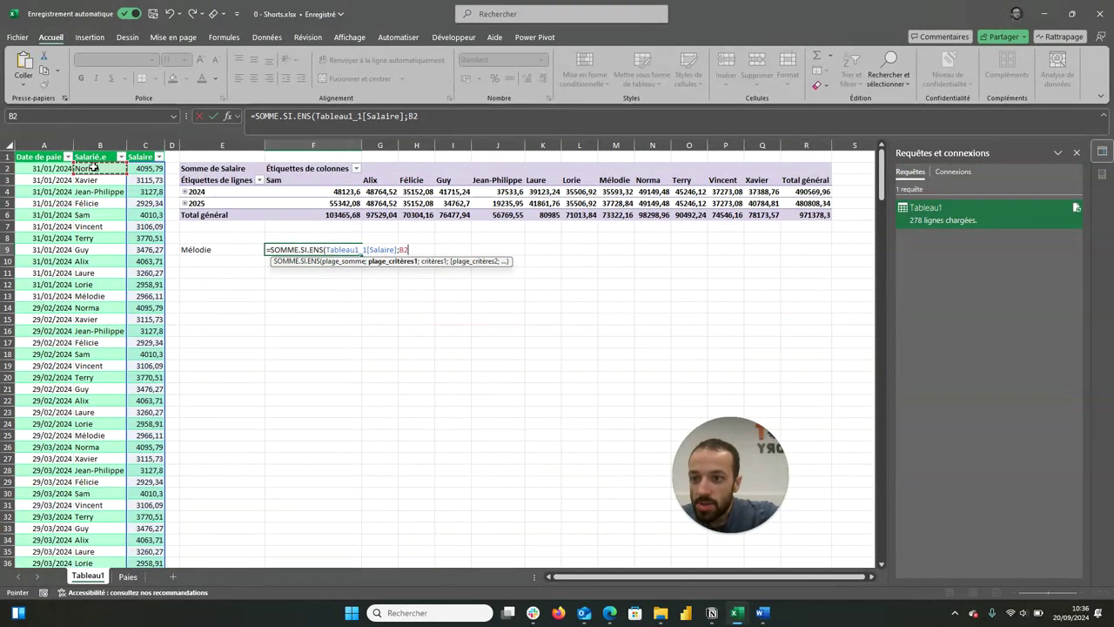
key("ctrl+shift+Down")
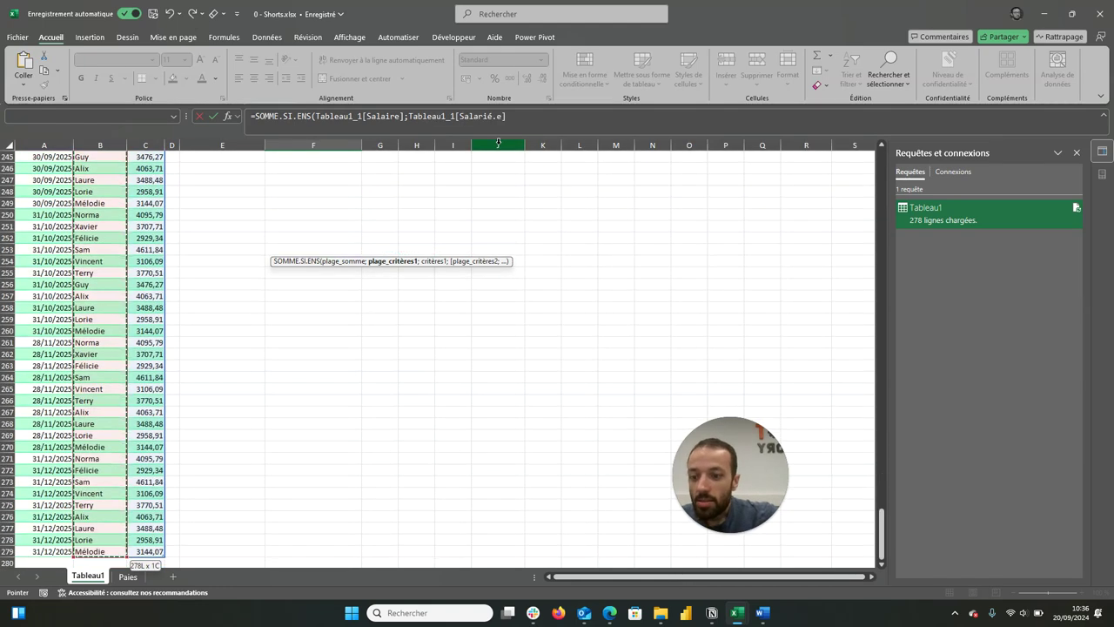
type(";")
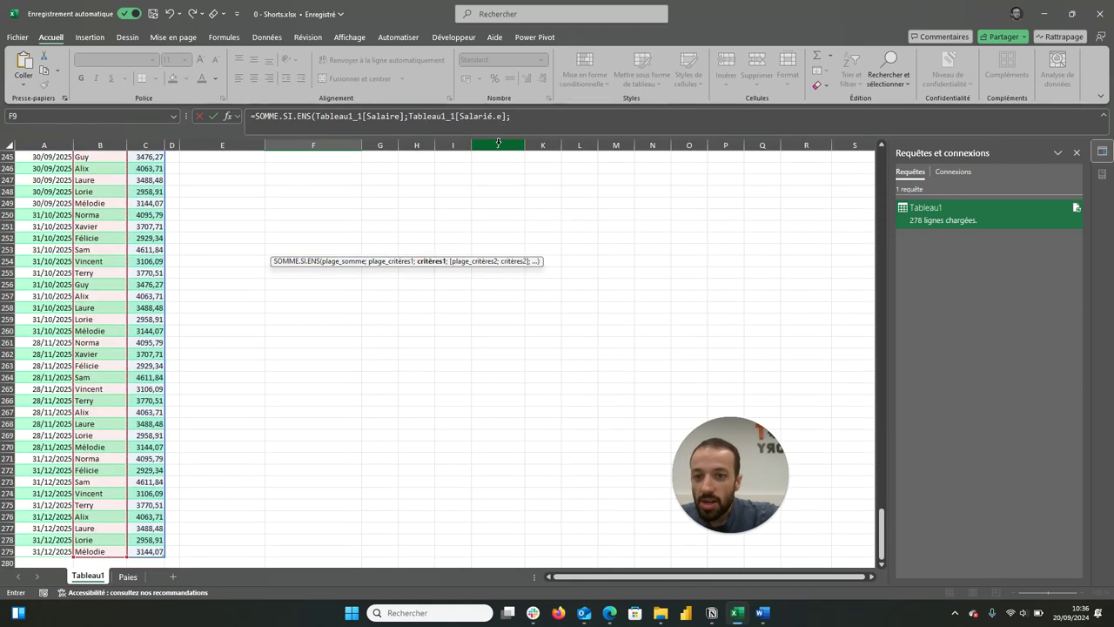
scroll(572, 349, "up", 20)
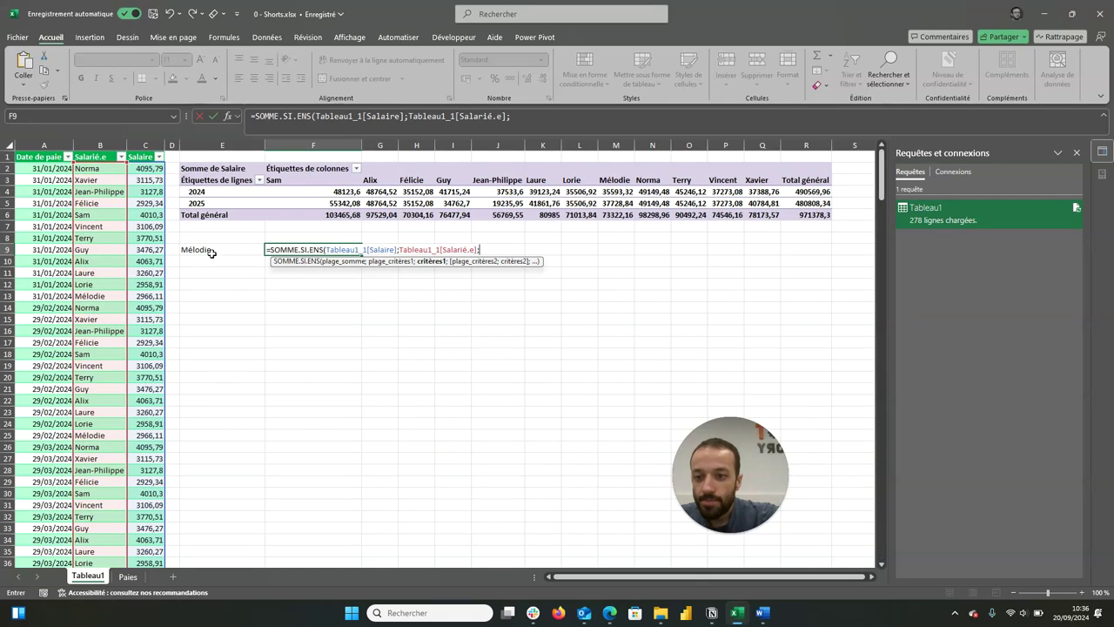
- Use E9 as the criterion and commit the formula, giving 73322,16
left_click(211, 249)
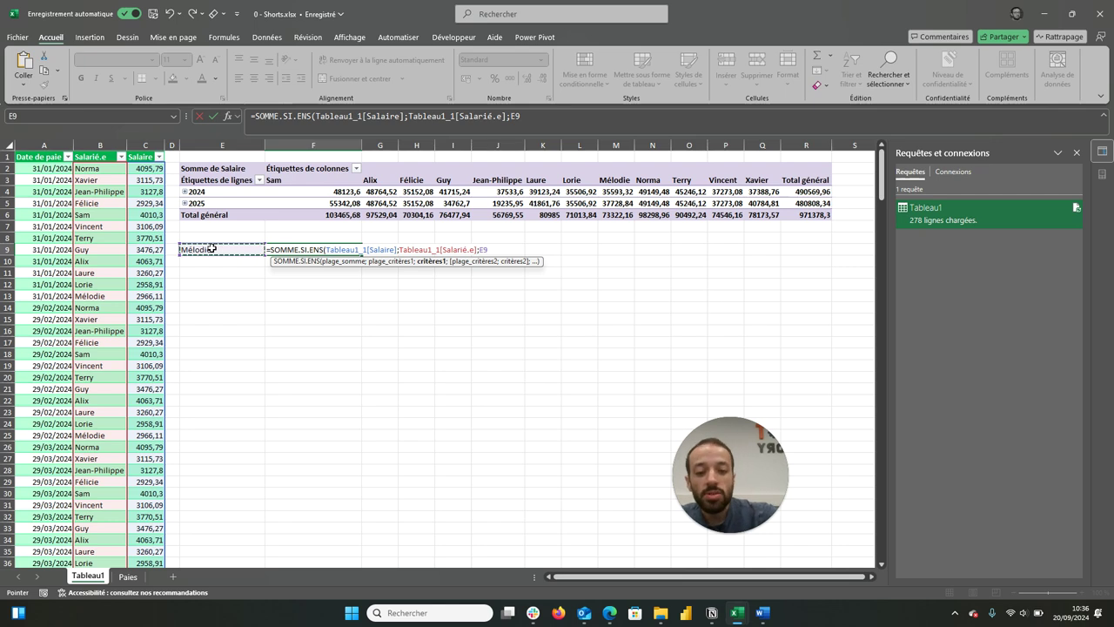
type(")")
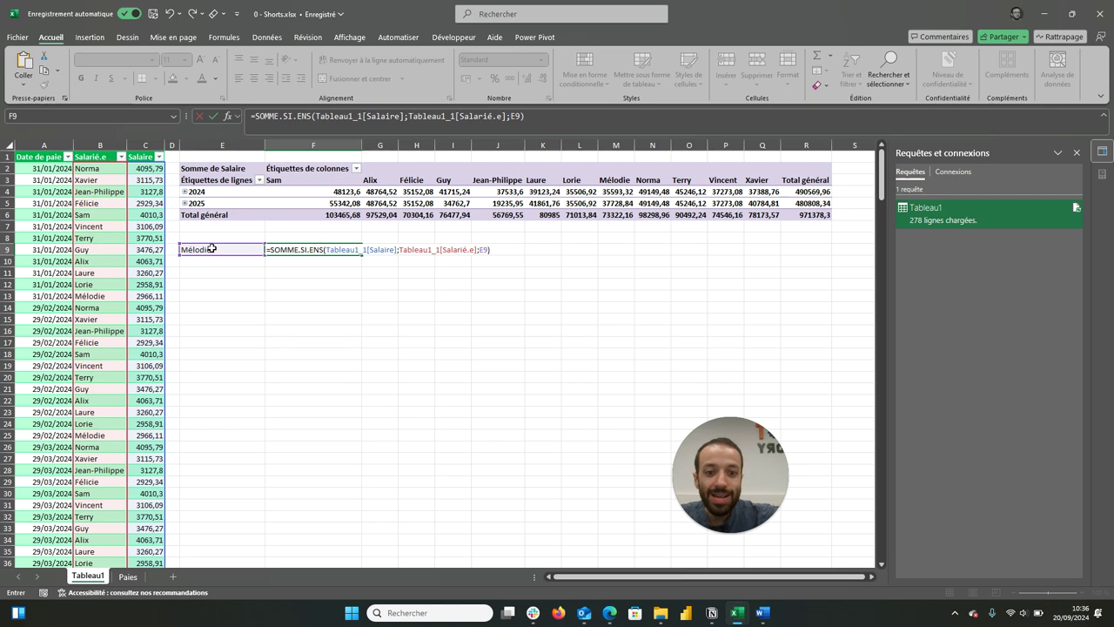
key("Return")
left_click(345, 247)
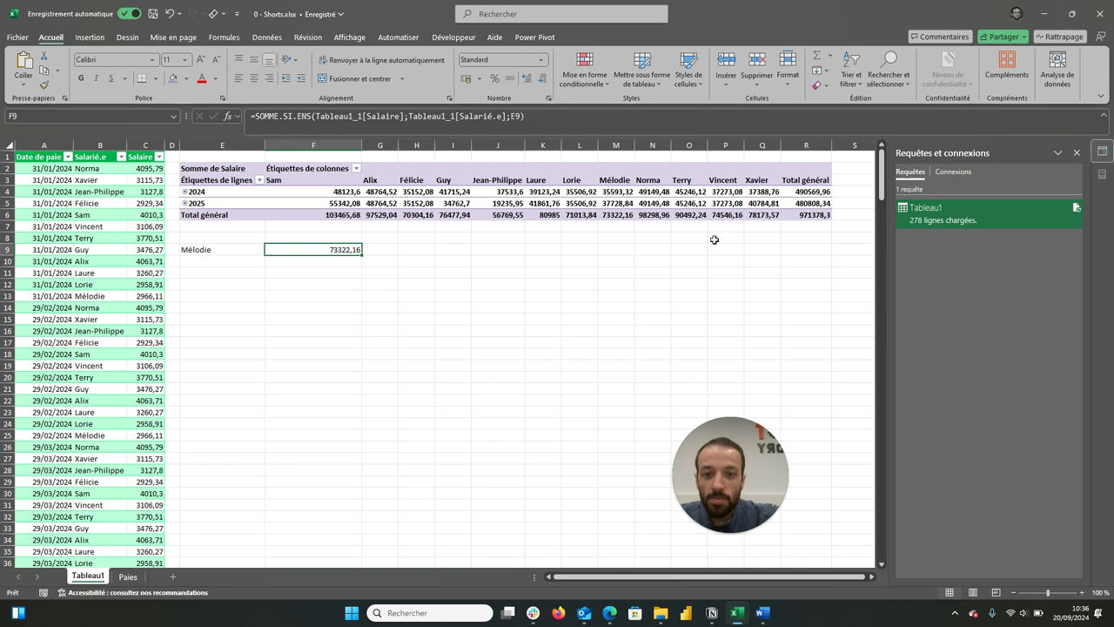
- Replace E9 with Xavier so F9 shows 78173,57, then go to the Paies sheet
left_click(623, 218)
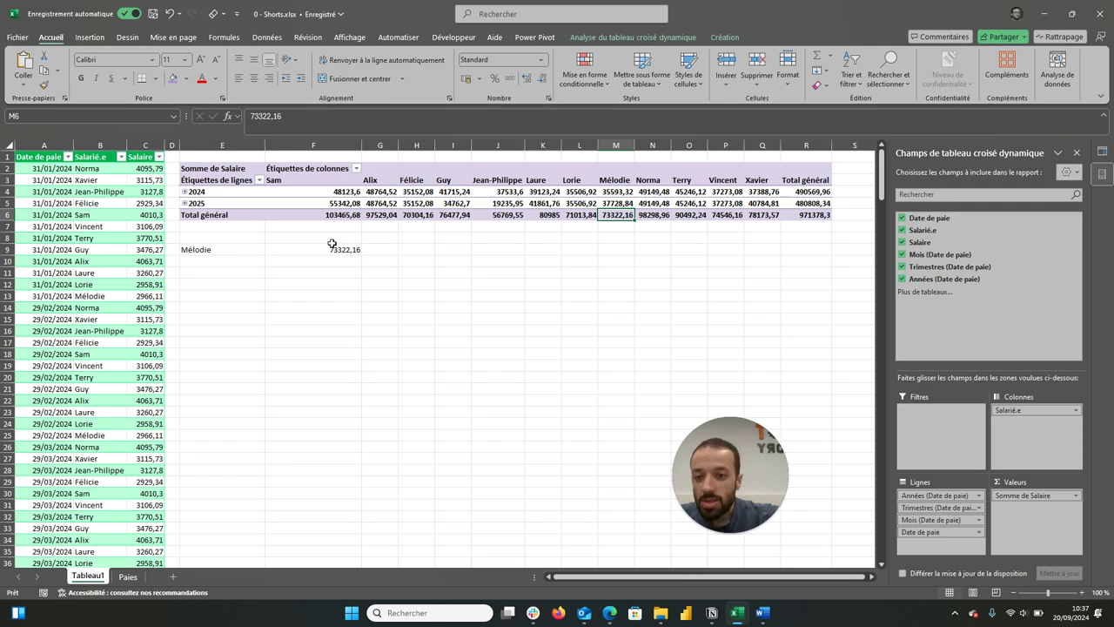
left_click(331, 248)
left_click(235, 248)
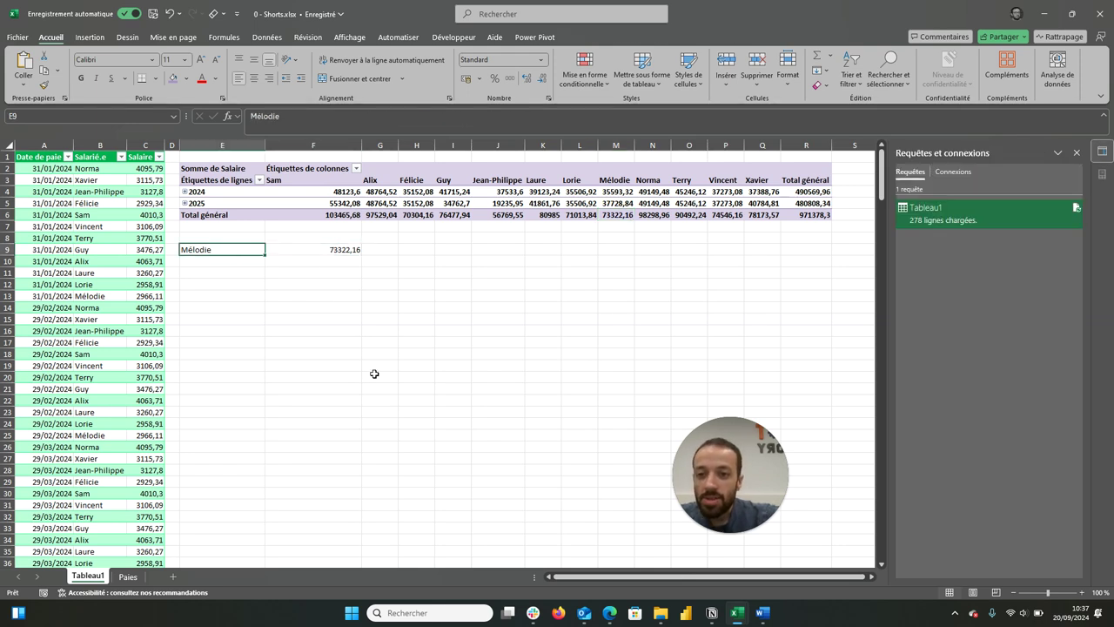
type("X")
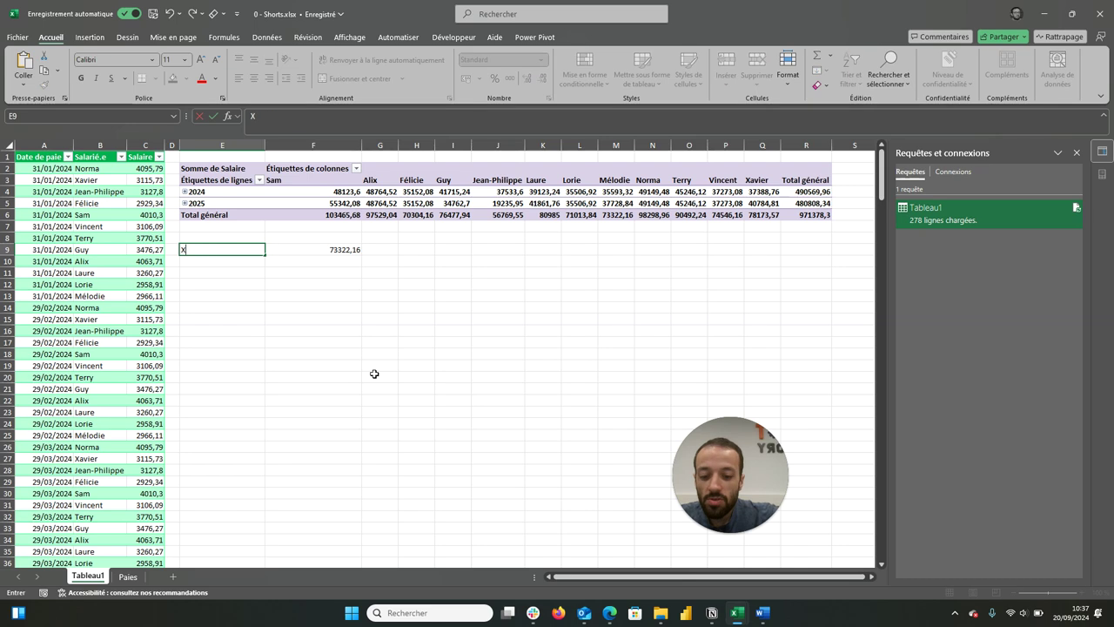
type("avier")
key("Return")
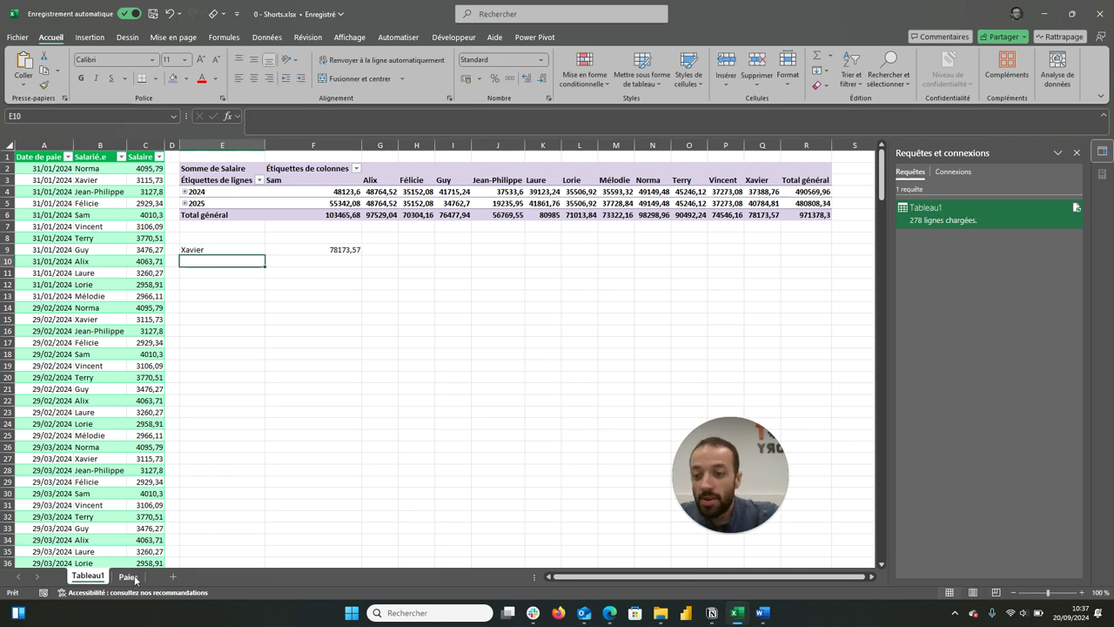
left_click(128, 577)
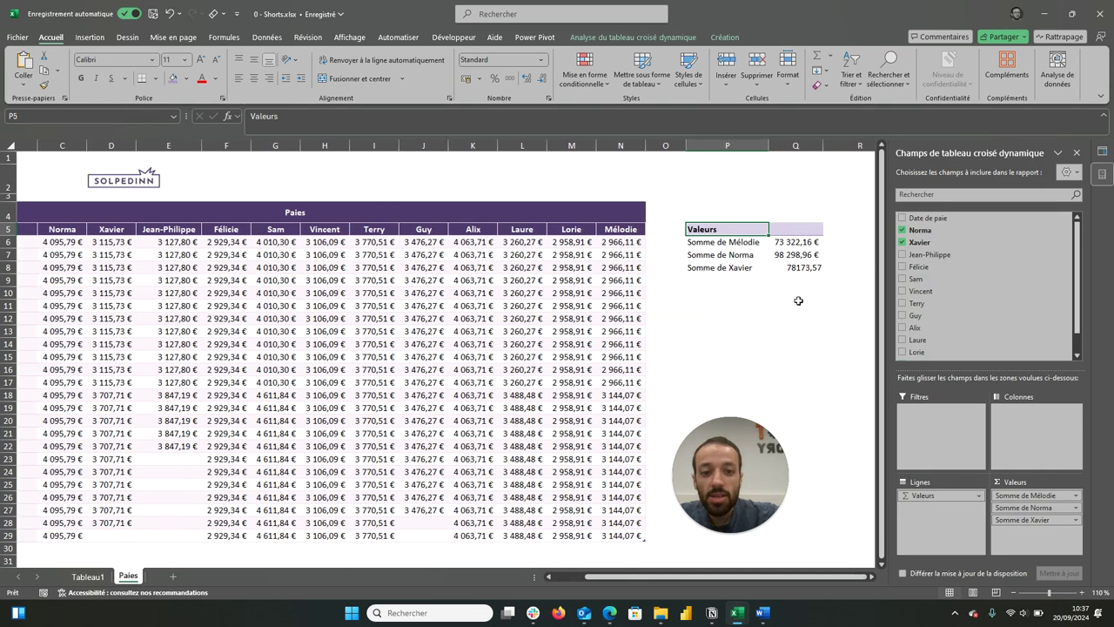
- Label P12 Mélodie and enter =SOMME(Tableau1[Mélodie]) in Q12, giving 73 322,16 €
left_click(705, 319)
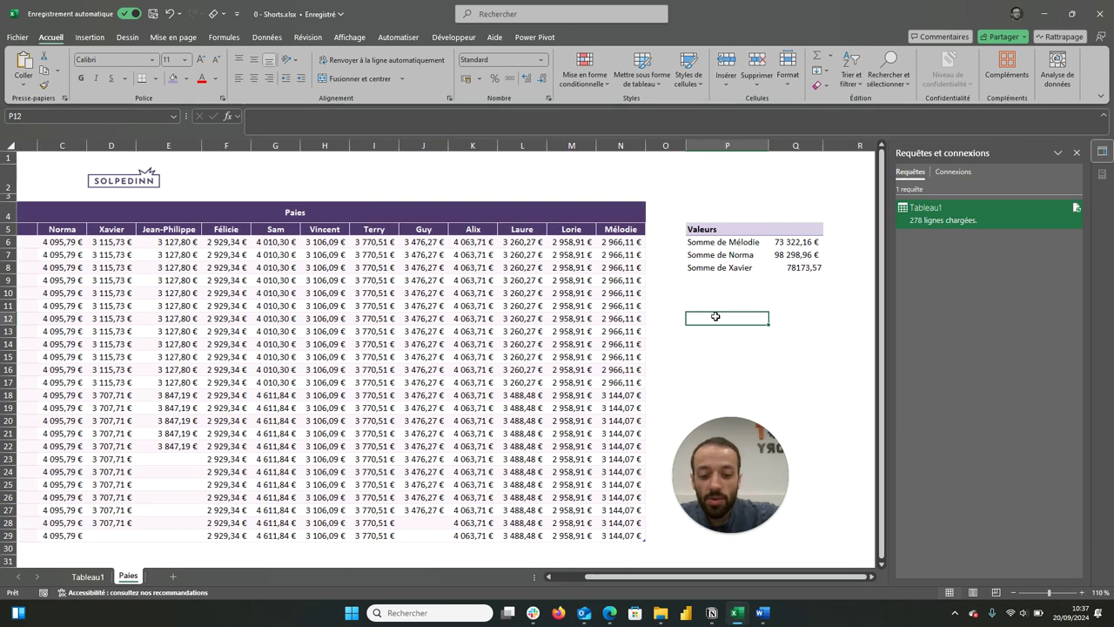
type("Mélodie")
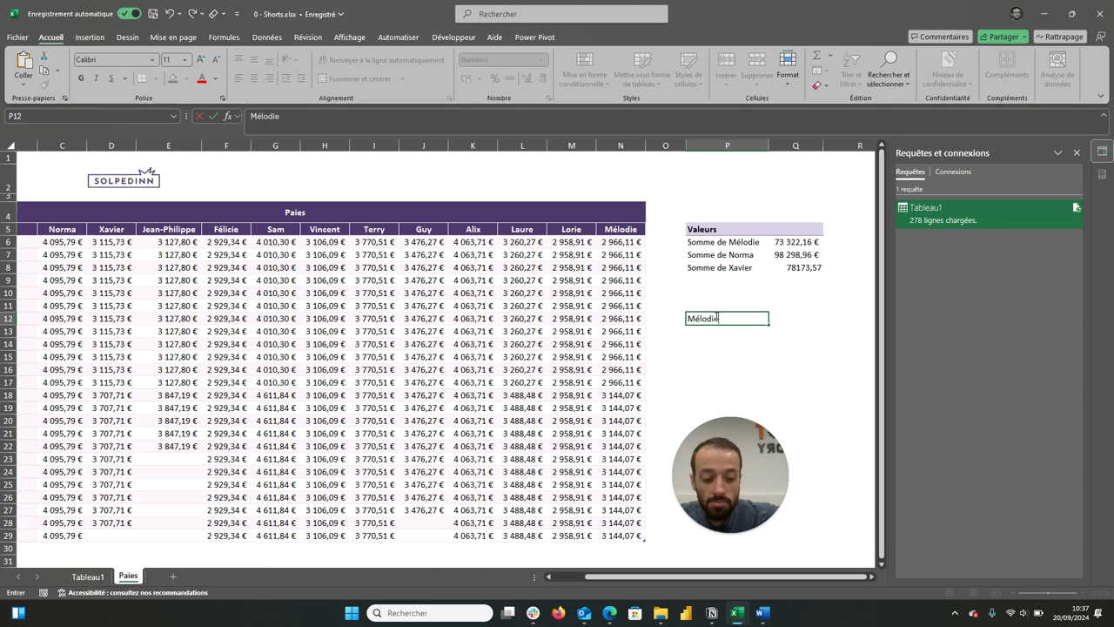
key("Tab")
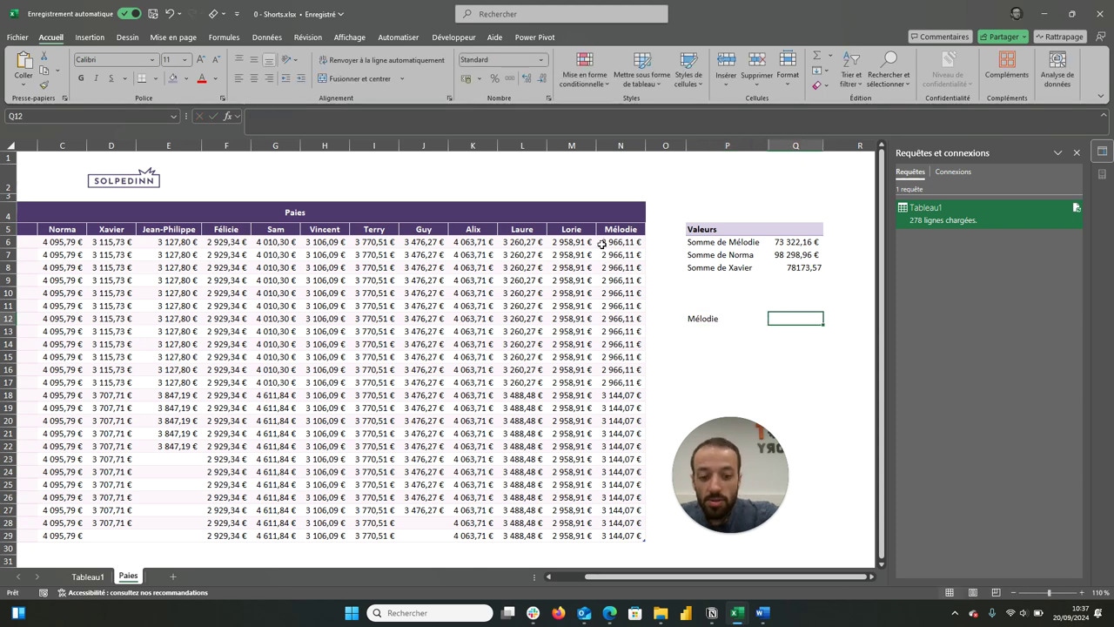
type("=somme(")
left_click(628, 239)
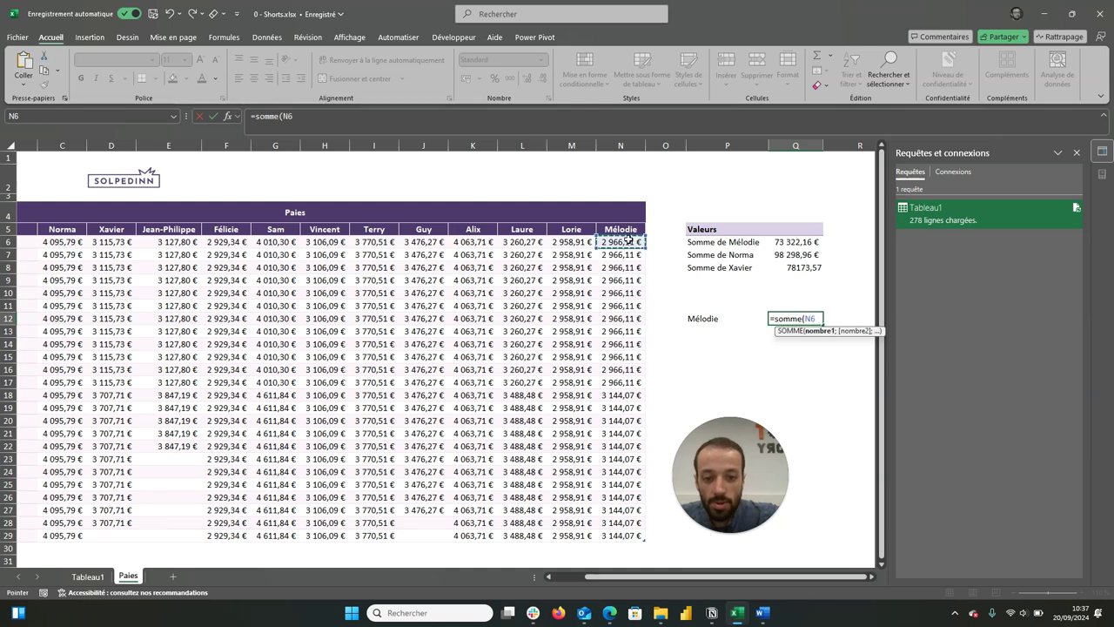
key("ctrl+shift+Down")
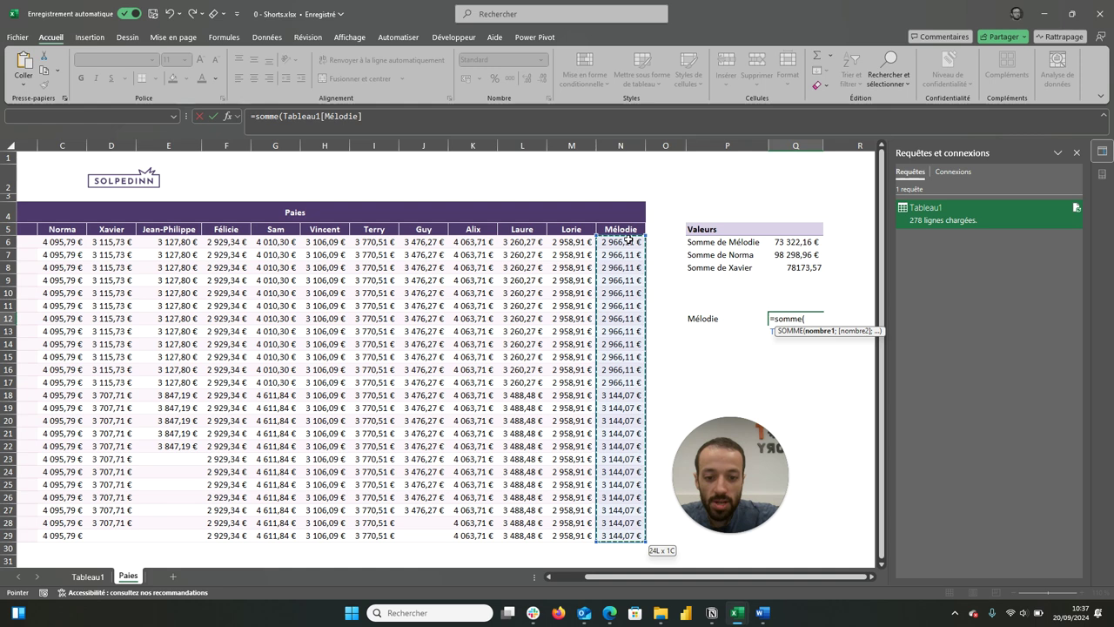
type(")")
key("Return")
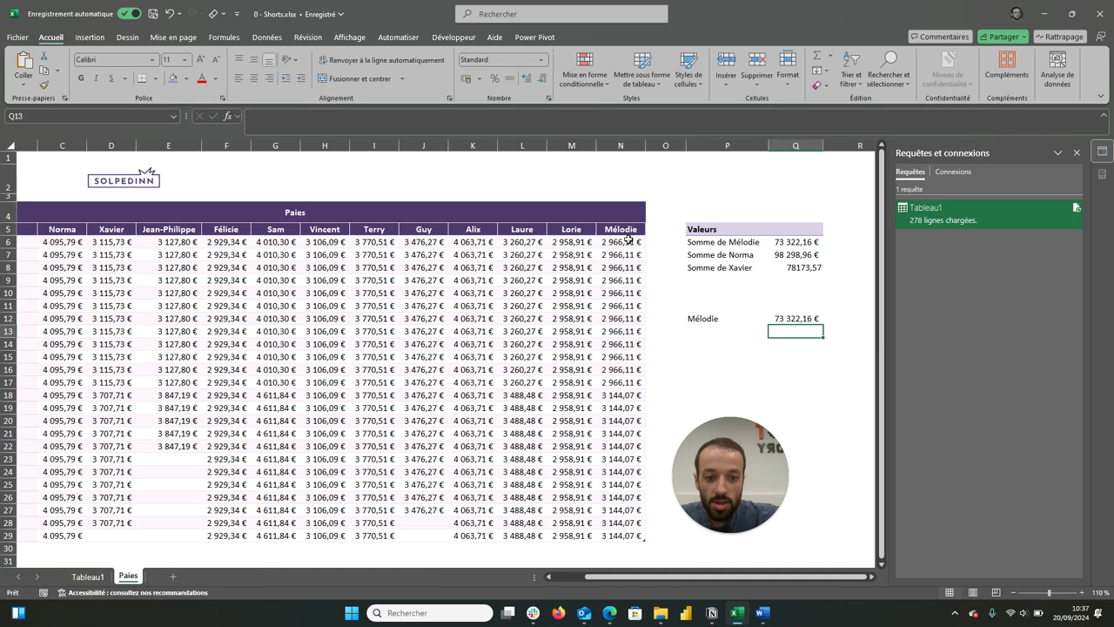
- Change the P12 label from Mélodie to Laure
left_click(715, 318)
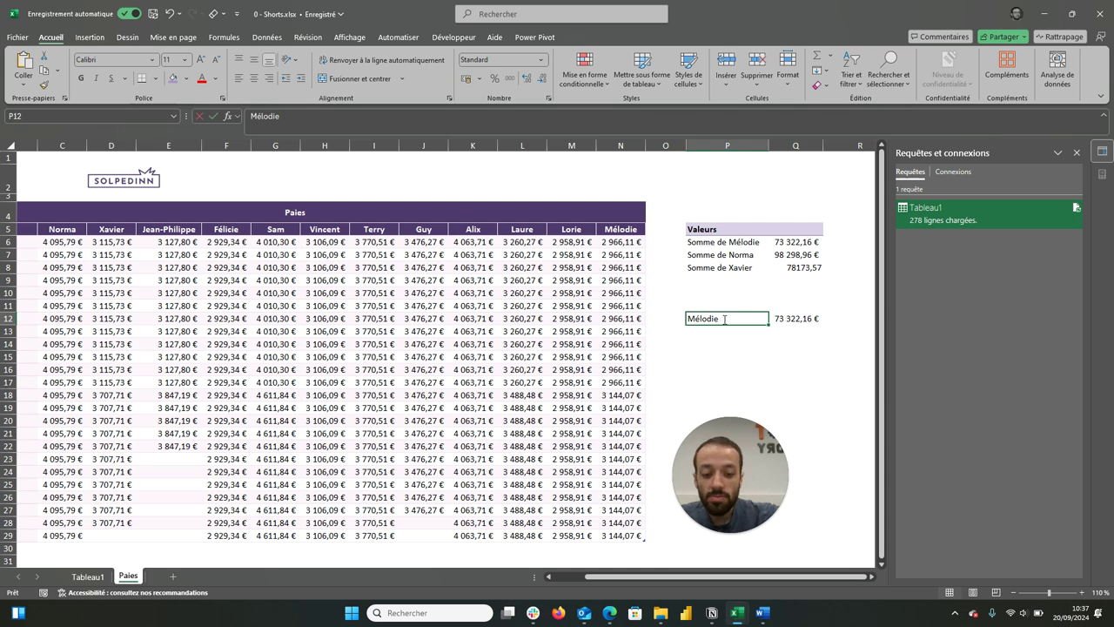
type("Laure")
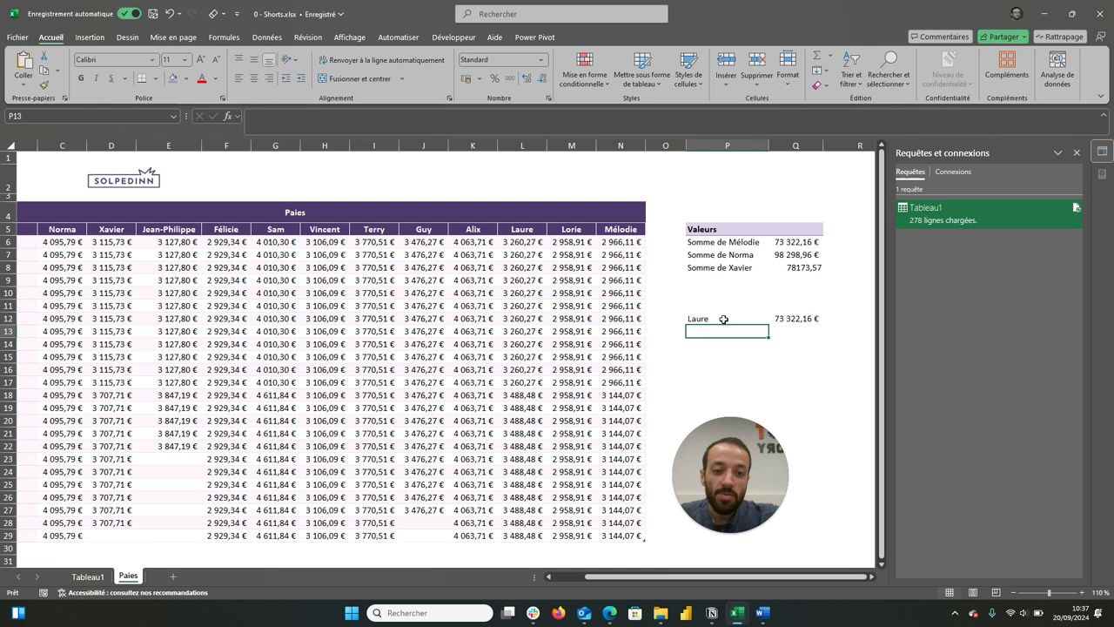
left_click(779, 328)
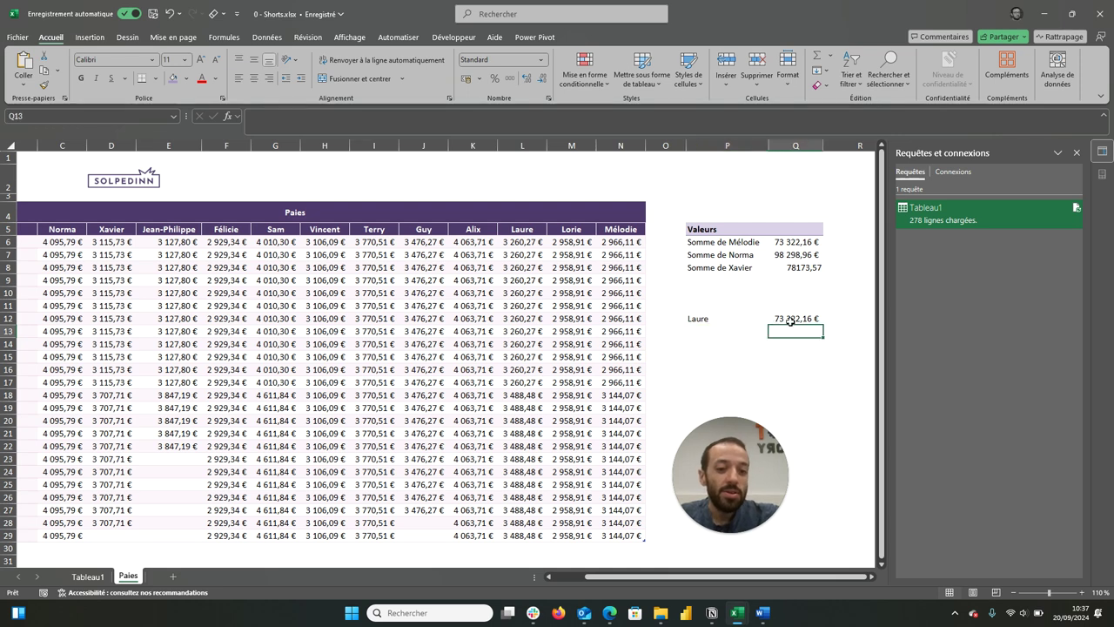
key("Up")
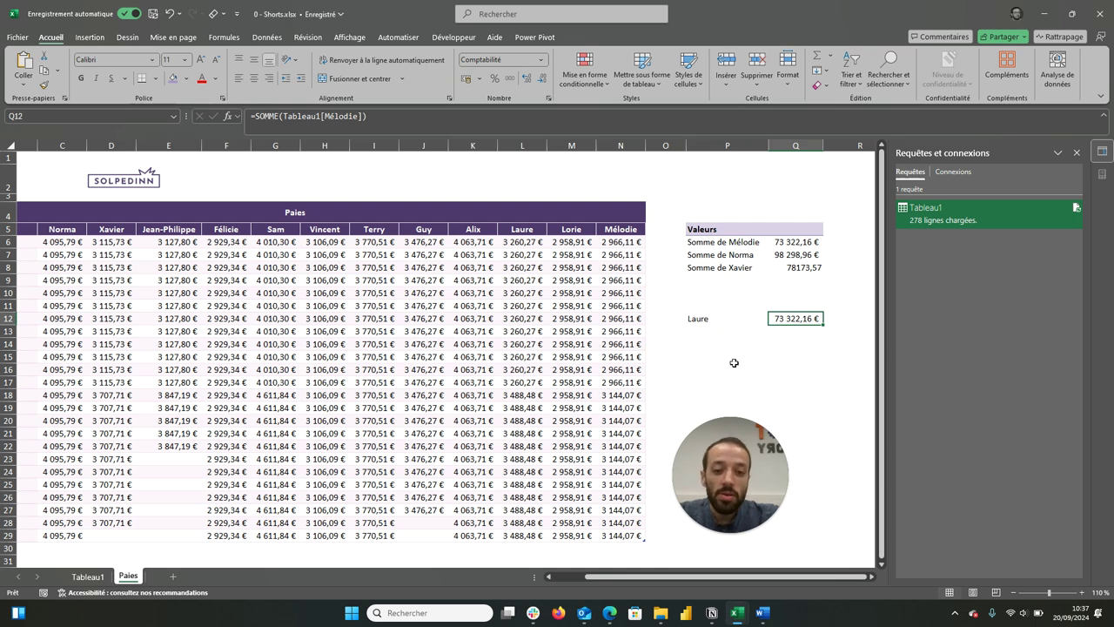
scroll(733, 362, "left", 3)
scroll(734, 362, "right", 3)
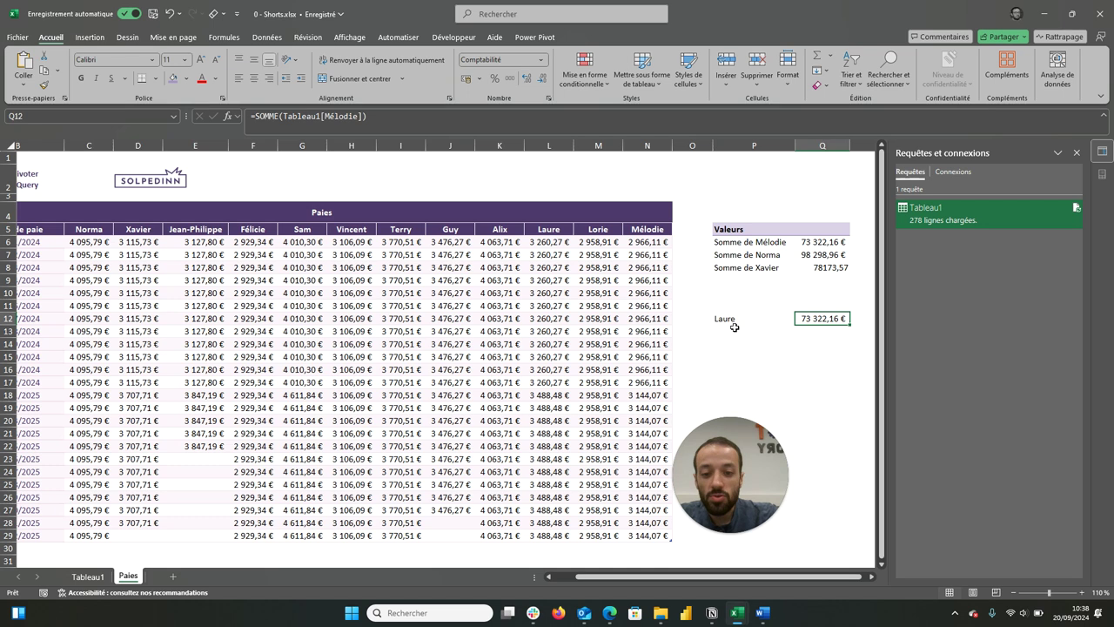
- Begin Q12 as =DECALER on the Date de paie header, offset 1 row, opening EQUIV
type("=")
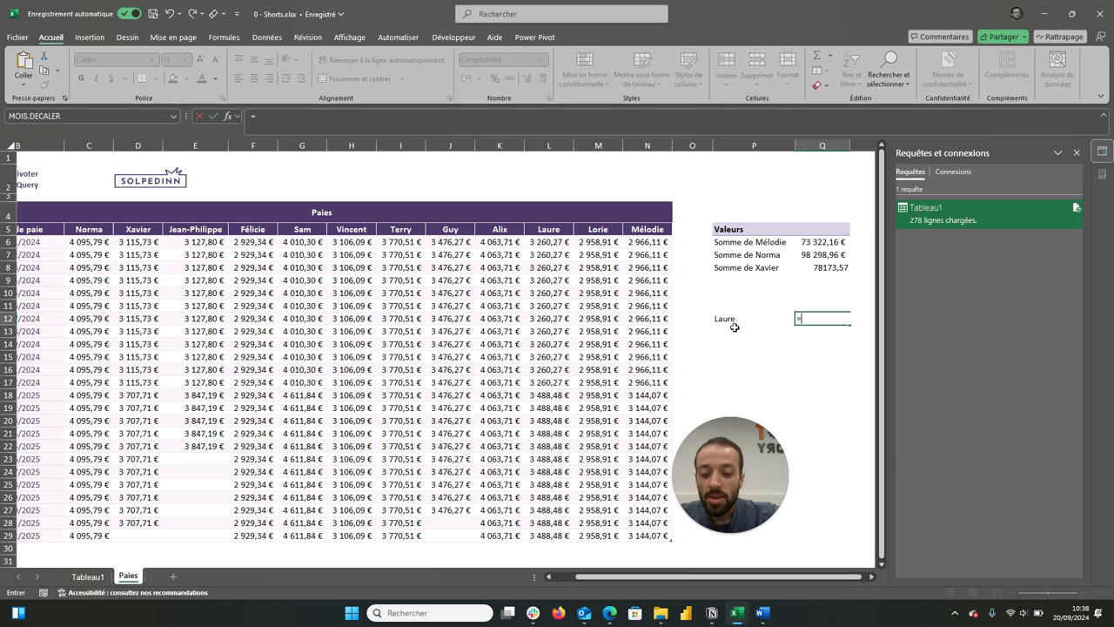
type("Decaler")
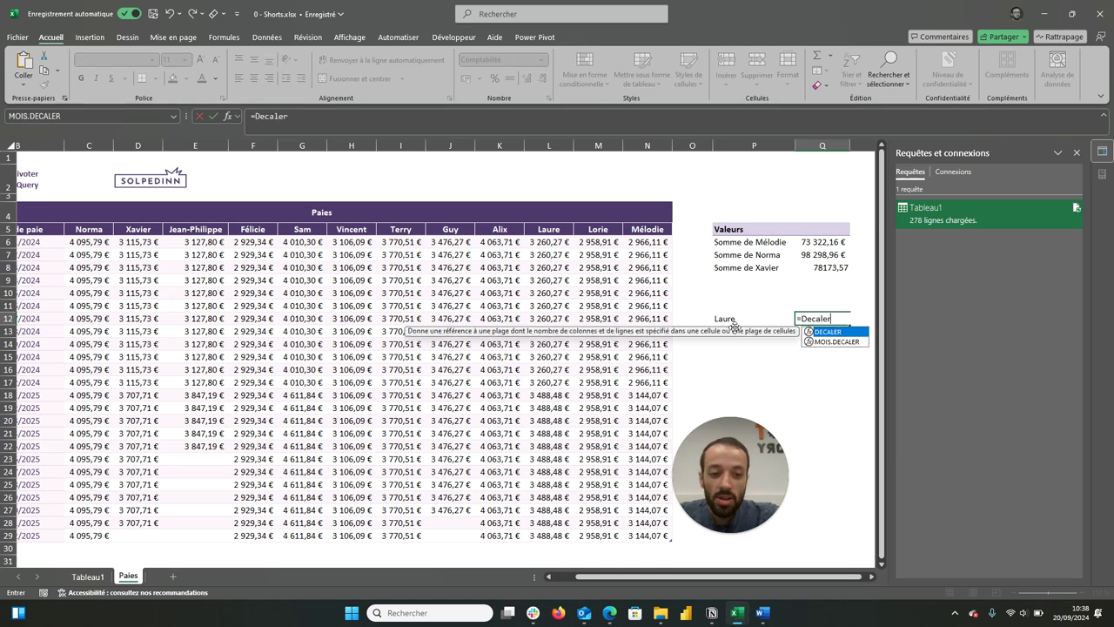
type("(")
left_click(39, 229)
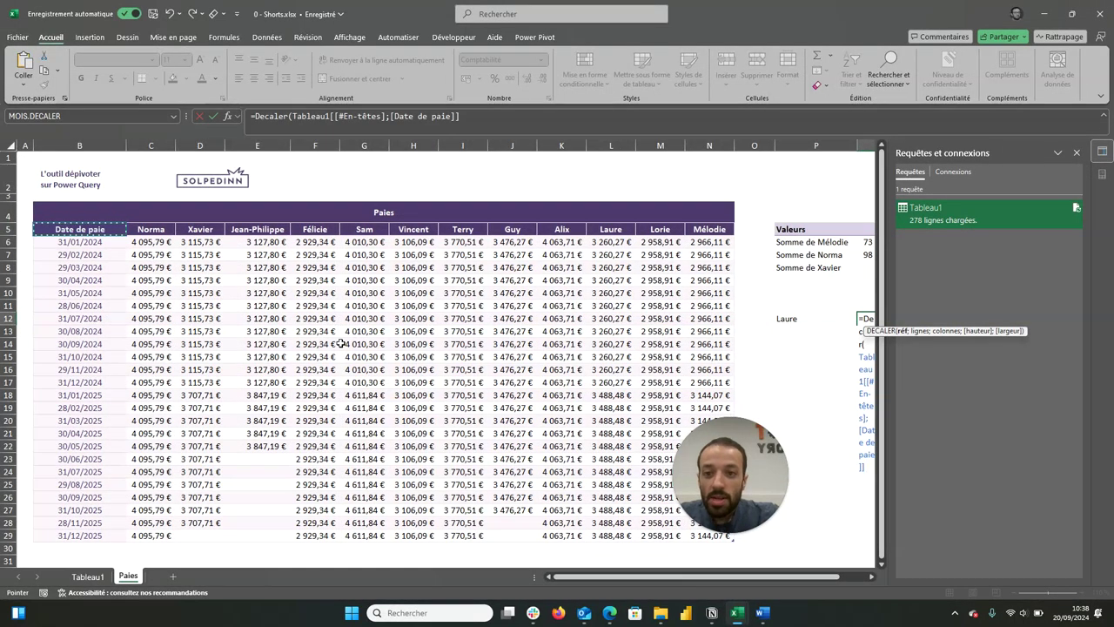
type(";1")
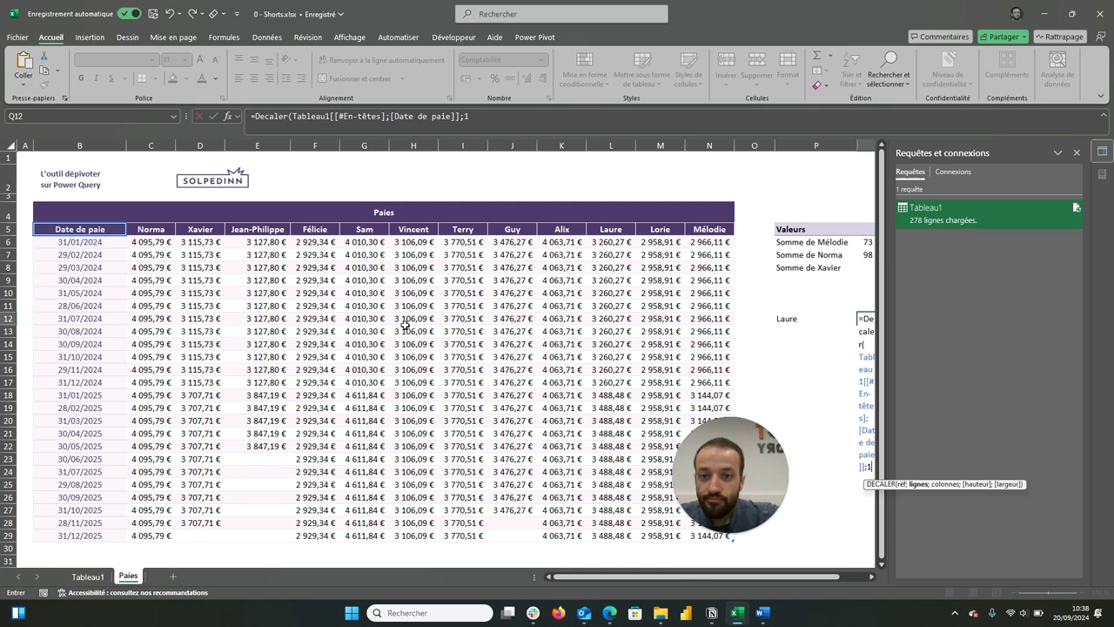
type(";")
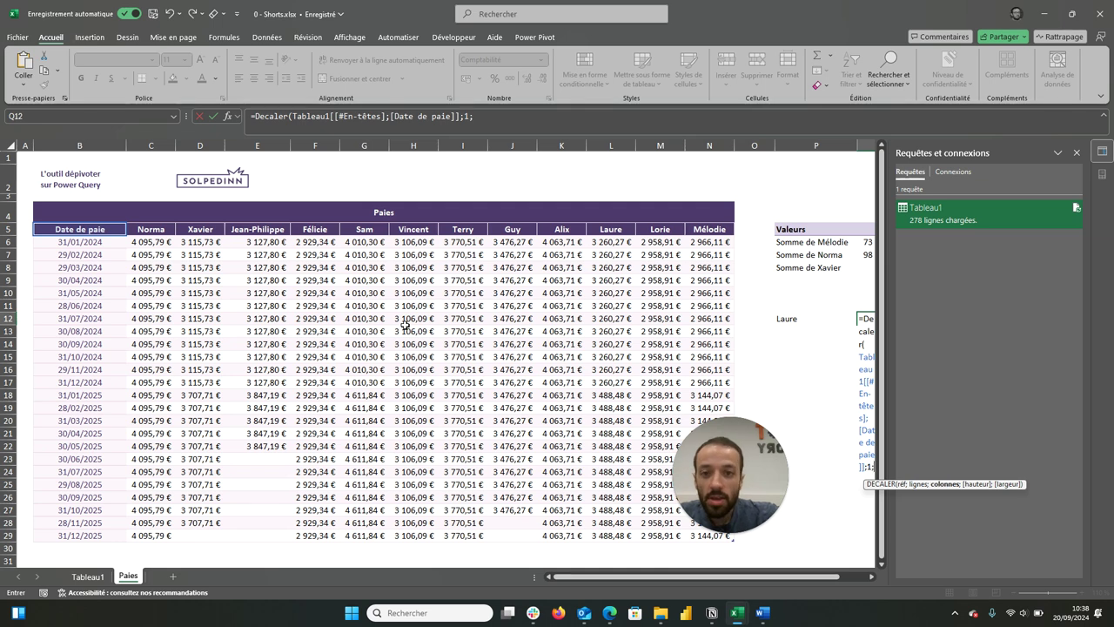
scroll(383, 329, "right", 4)
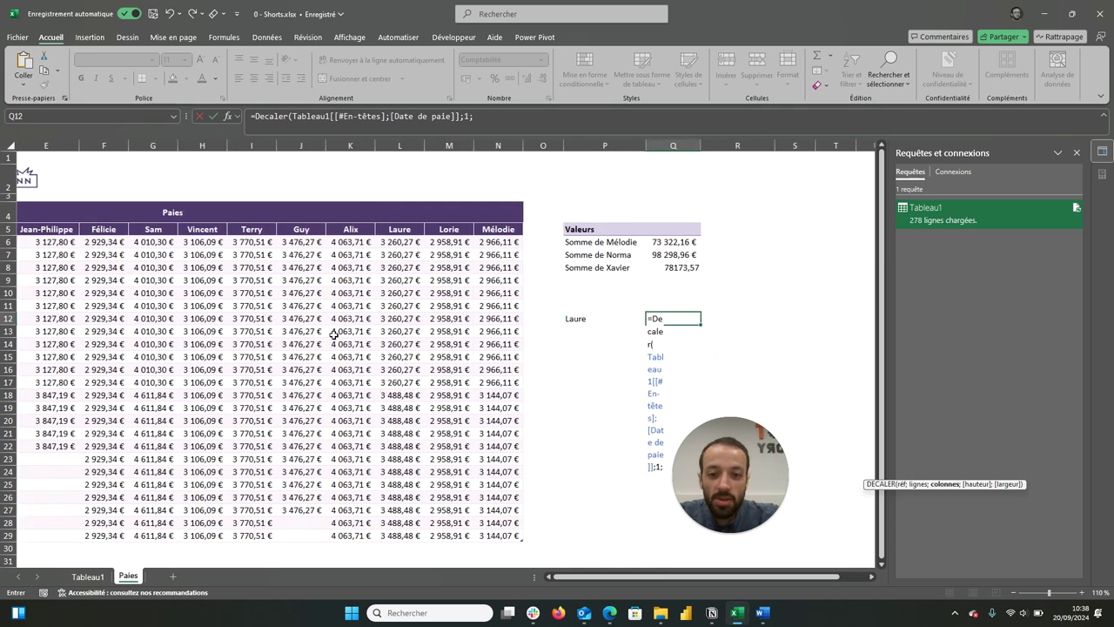
scroll(333, 335, "left", 3)
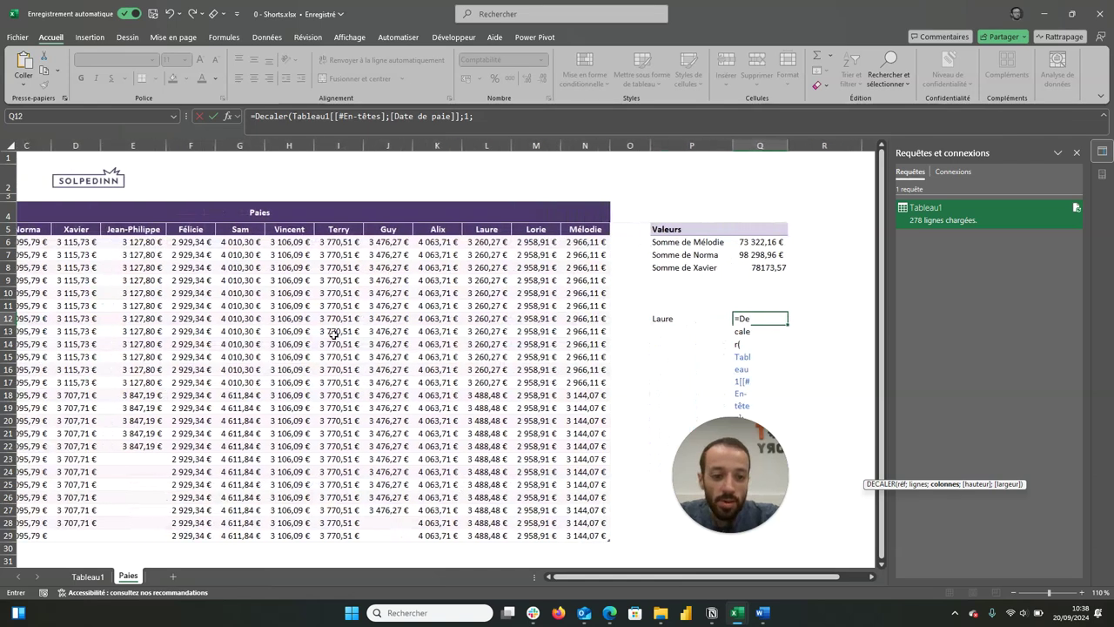
scroll(333, 335, "left", 1)
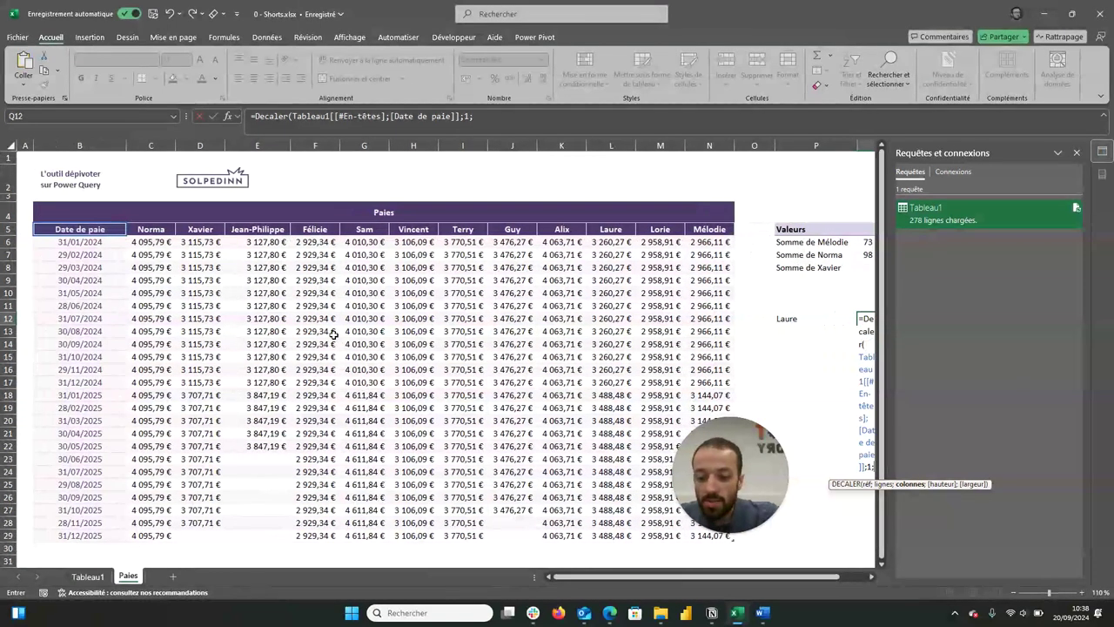
type("equiv(")
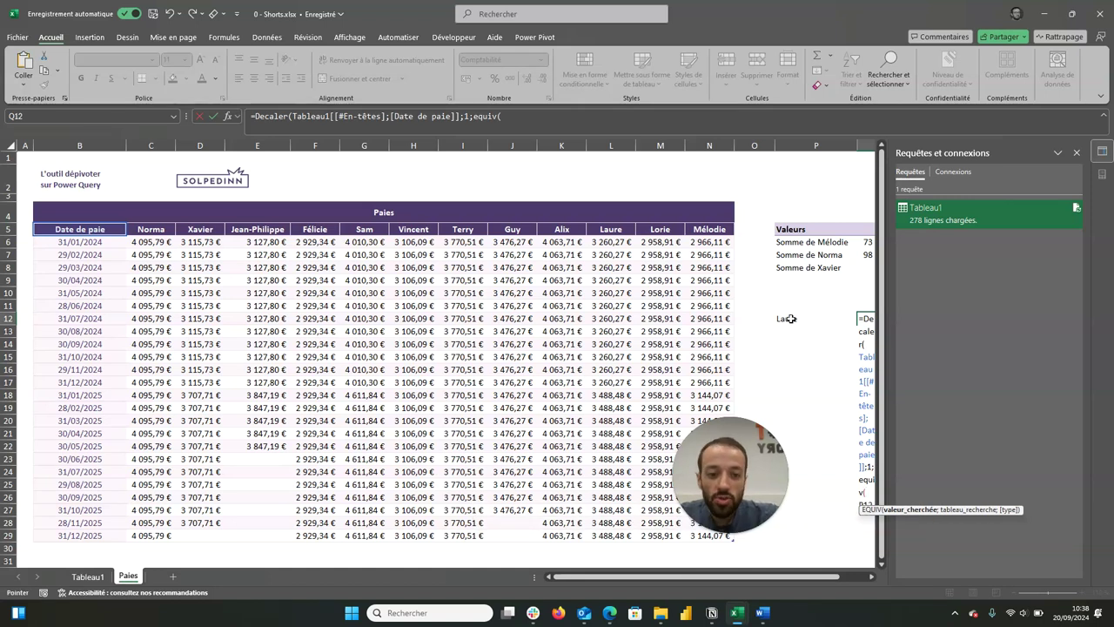
- Make EQUIV look up P12 across the Norma to Mélodie headers
left_click(791, 319)
type(";")
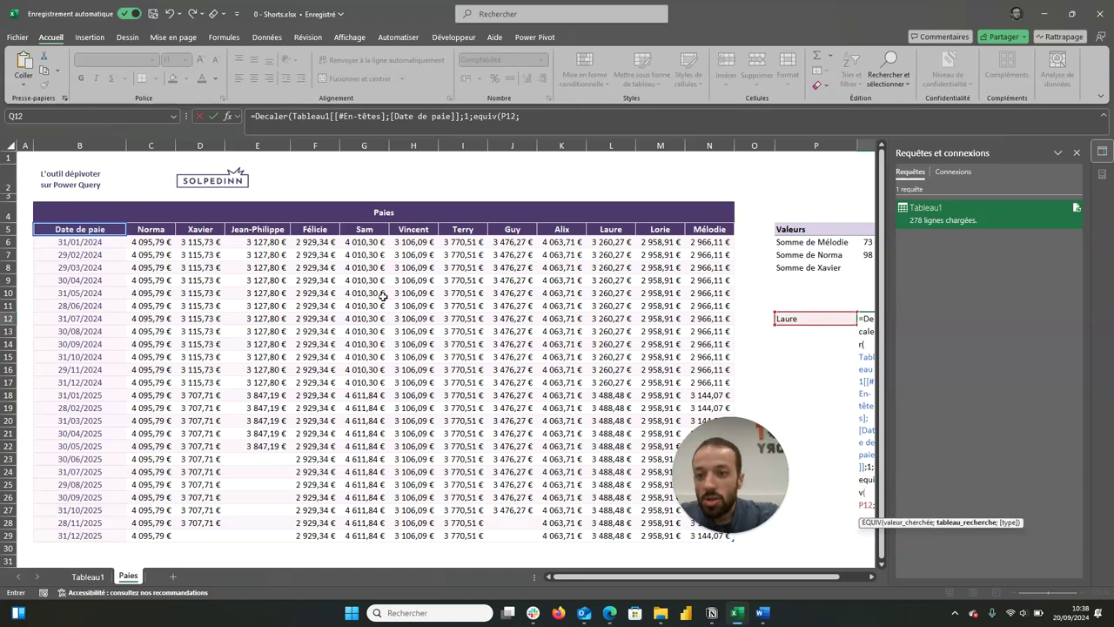
left_click_drag(146, 229, 707, 228)
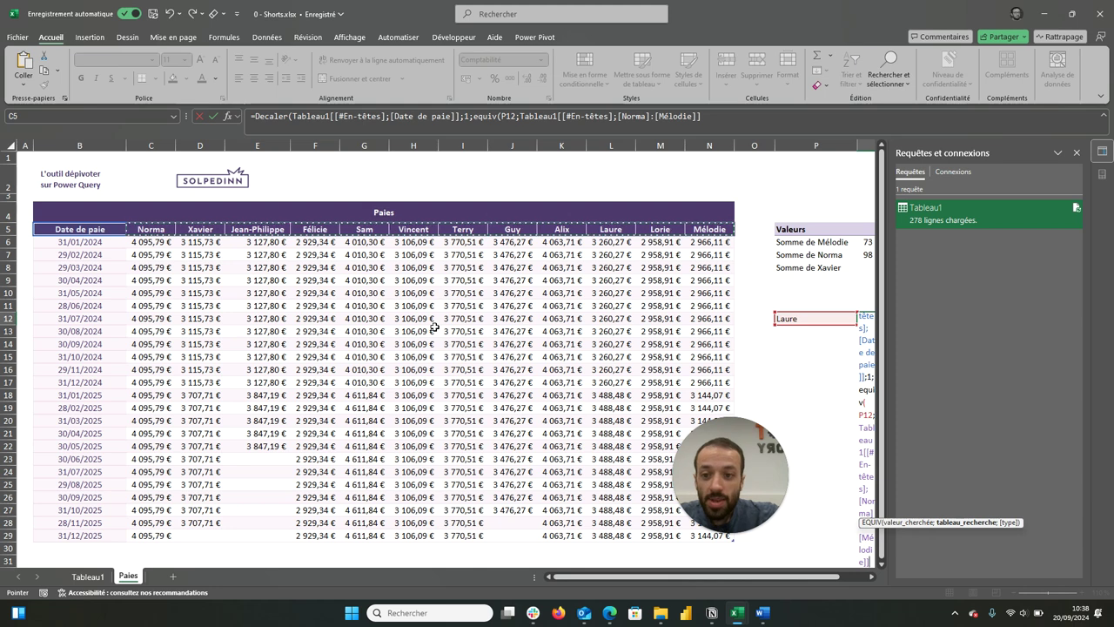
- Add NBVAL(B6:B59) counting the pay dates as the formula's height
type(";")
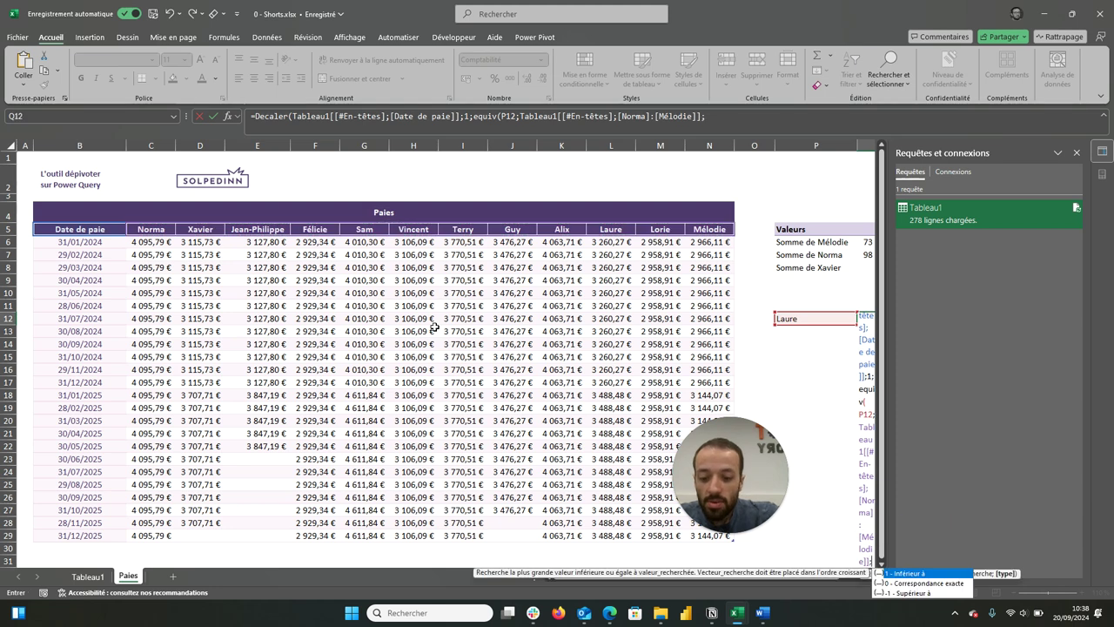
type("nbal")
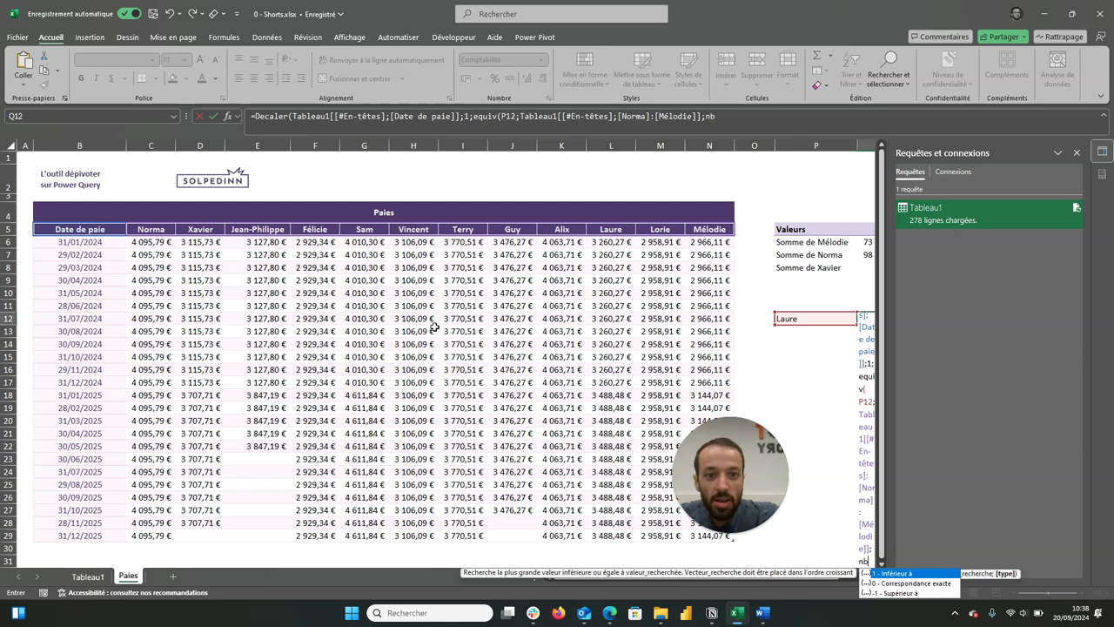
key("BackSpace")
key("BackSpace")
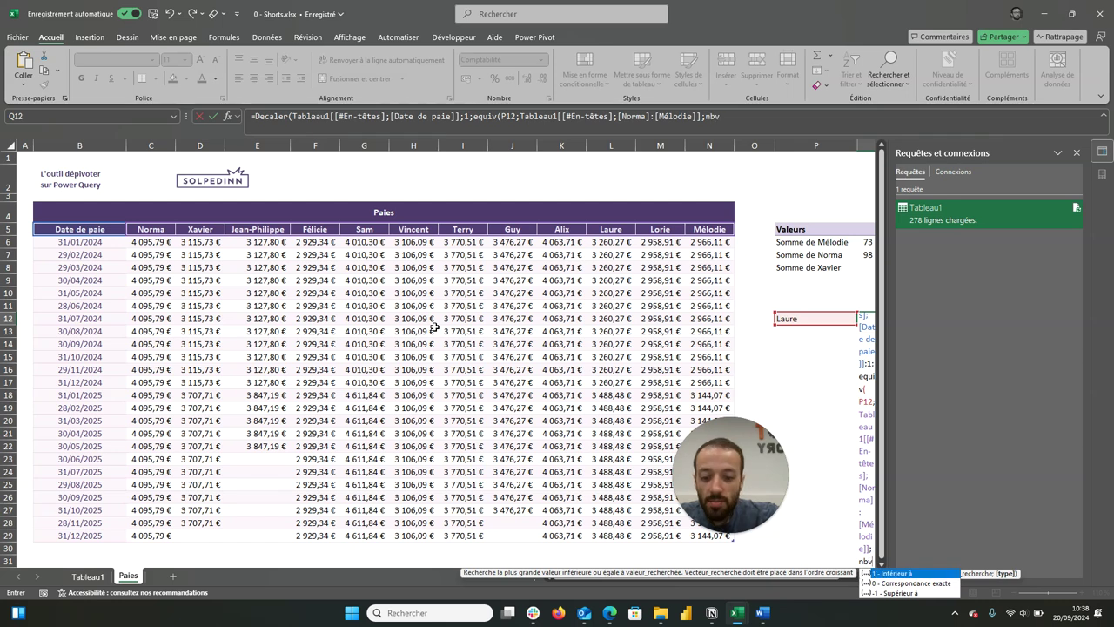
type("al(")
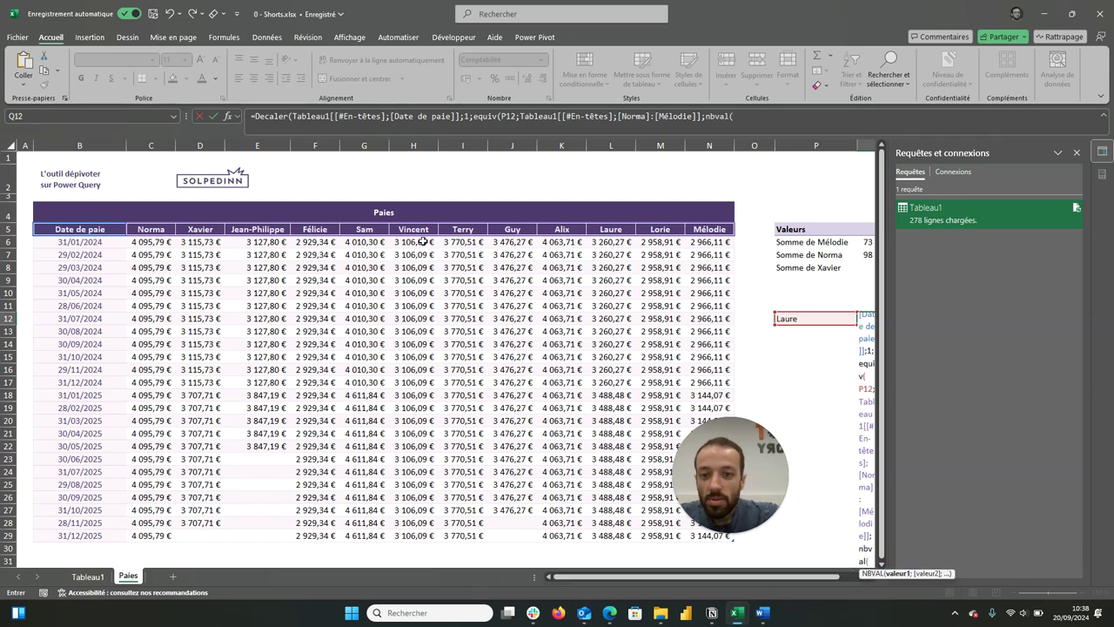
left_click_drag(421, 242, 425, 534)
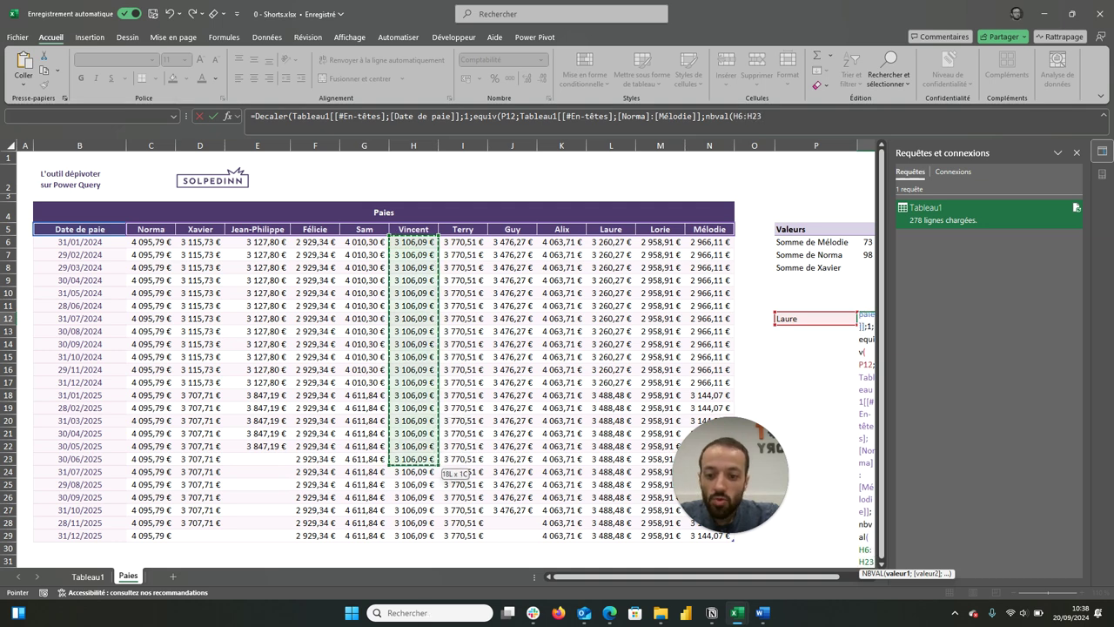
left_click_drag(424, 535, 418, 561)
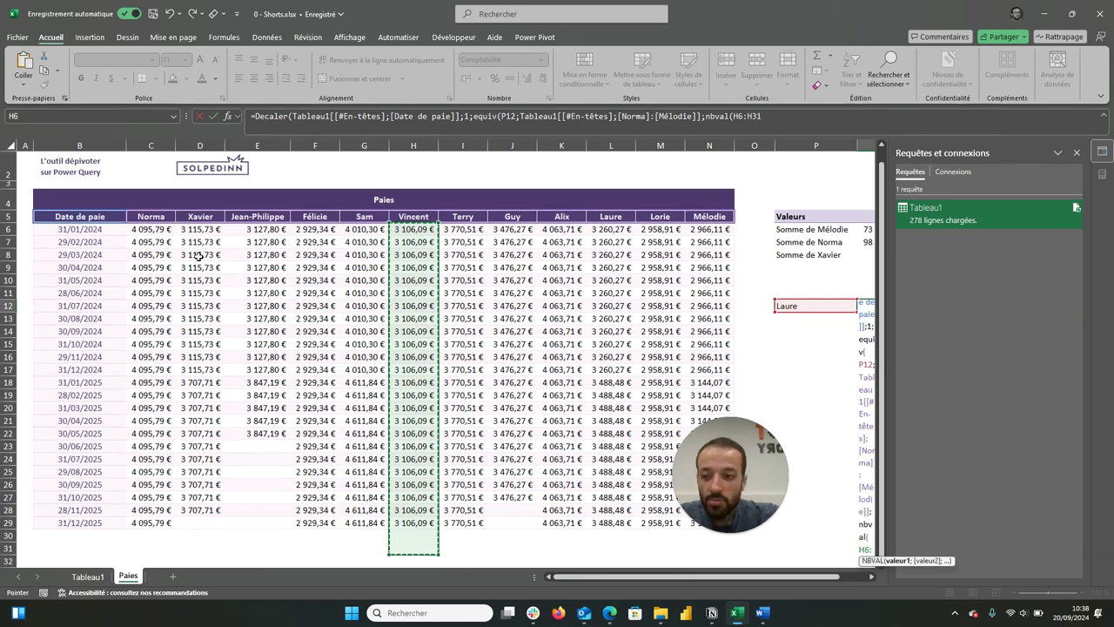
left_click(82, 231)
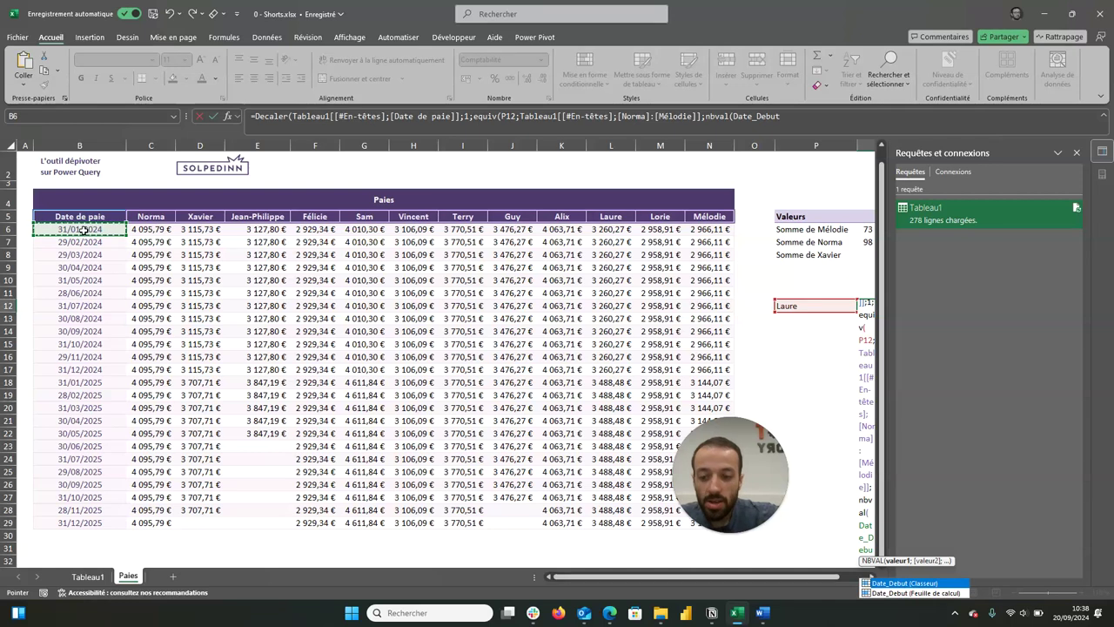
key("ctrl+shift+Down")
key("shift+Down")
key("shift+Down")
key("shift+Down")
key("shift+Down")
key("shift+Down")
key("shift+Down")
key("shift+Down")
key("shift+Down")
key("shift+Down")
key("shift+Down")
key("shift+Down")
key("shift+Down")
key("shift+Down")
key("shift+Down")
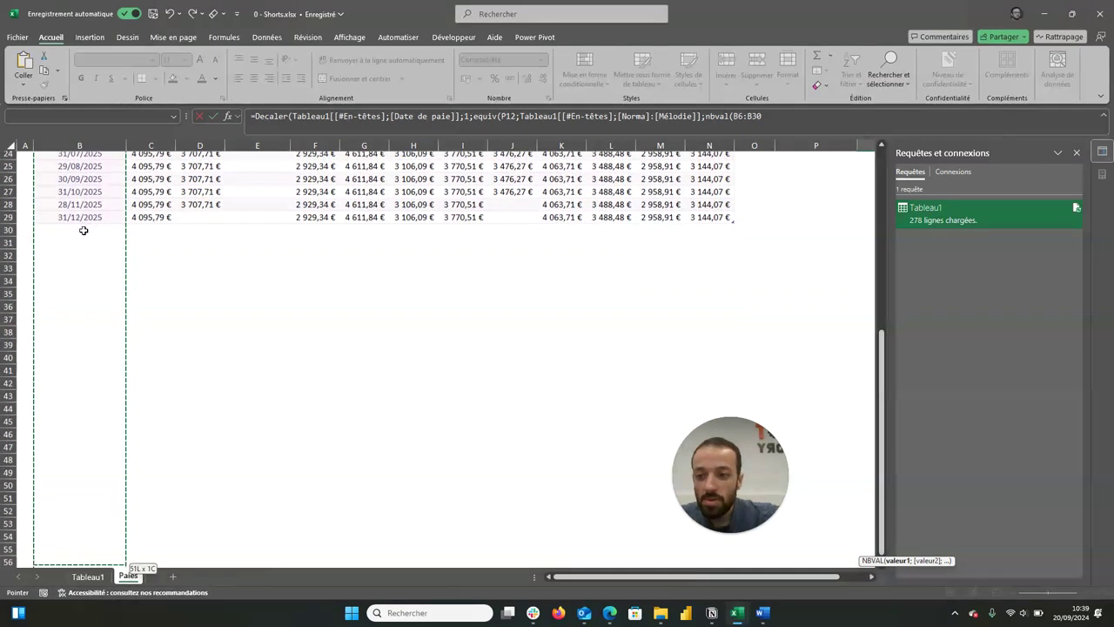
key("shift+Down")
key("shift+Down")
key("shift+Down")
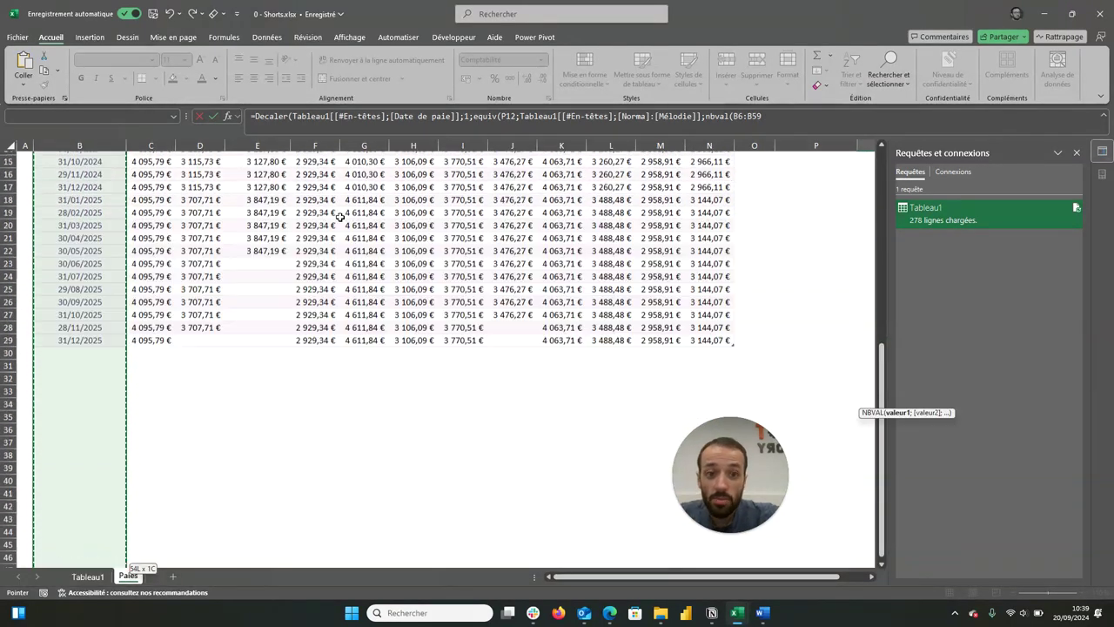
scroll(340, 217, "up", 9)
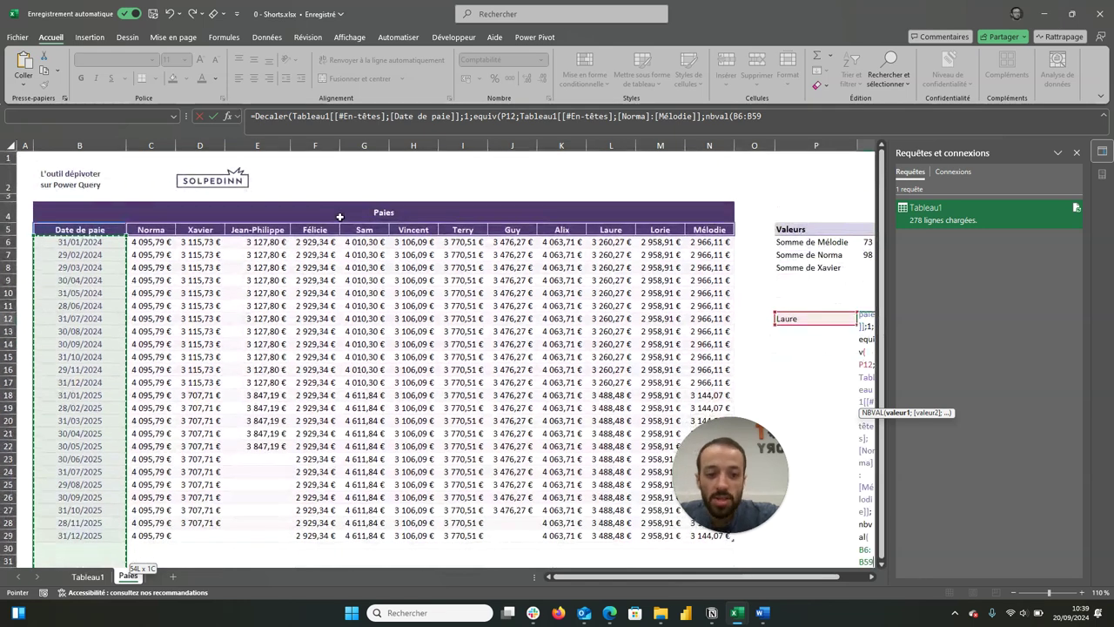
type(")")
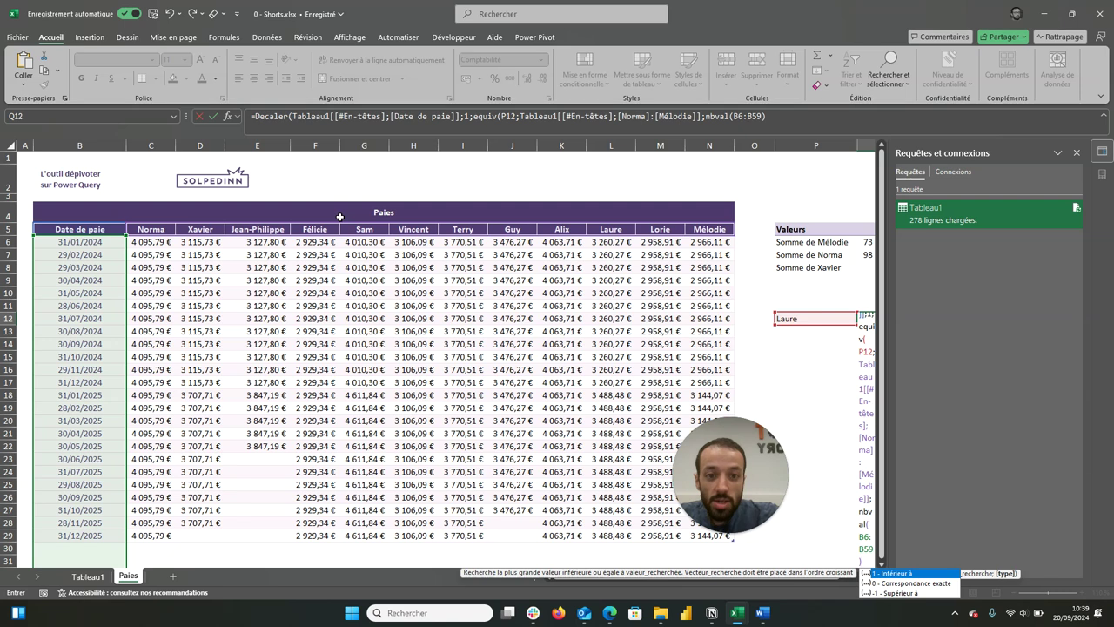
- Close EQUIV with exact match 0 and commit, spilling Laure's salaries from 3 260,27 €
left_click(703, 116)
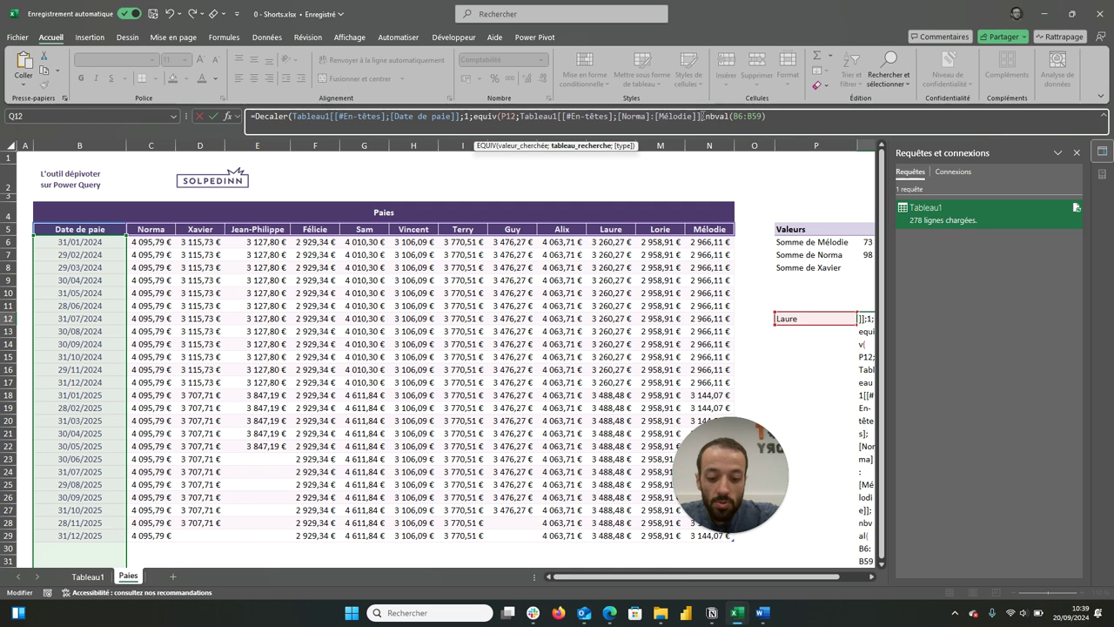
type(";0)")
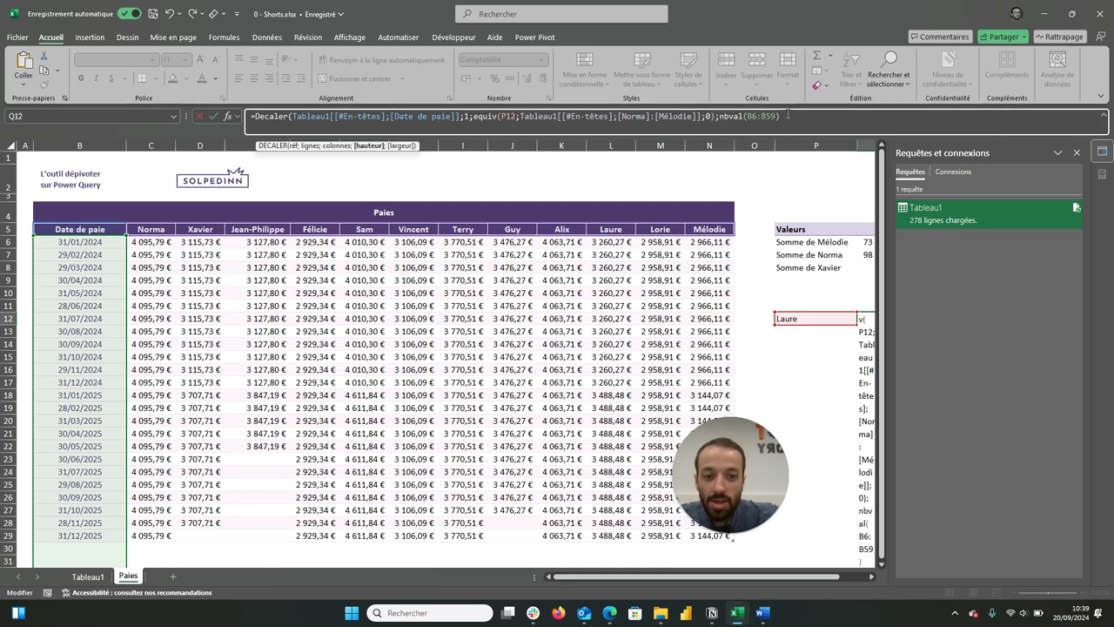
type(")")
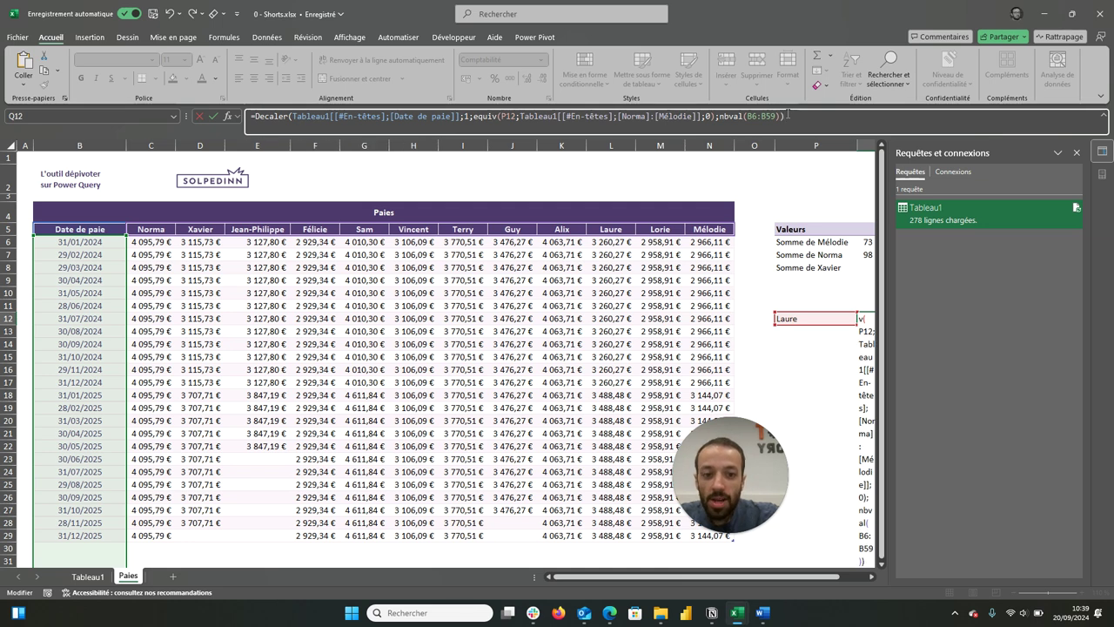
key("Return")
scroll(838, 347, "down", 3)
scroll(838, 347, "up", 1)
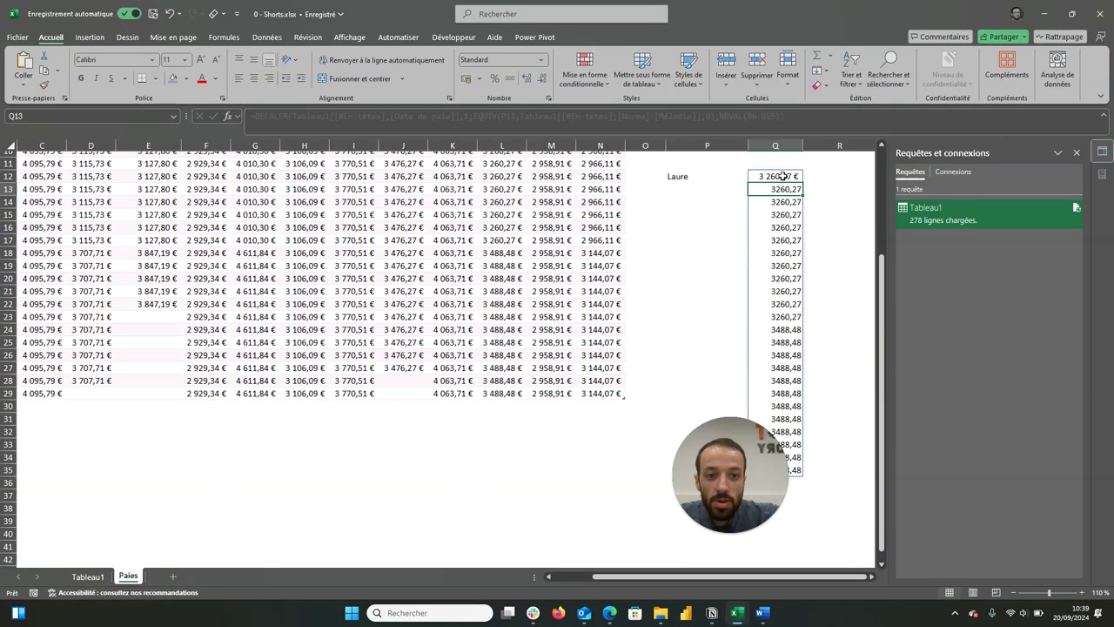
scroll(484, 302, "up", 4)
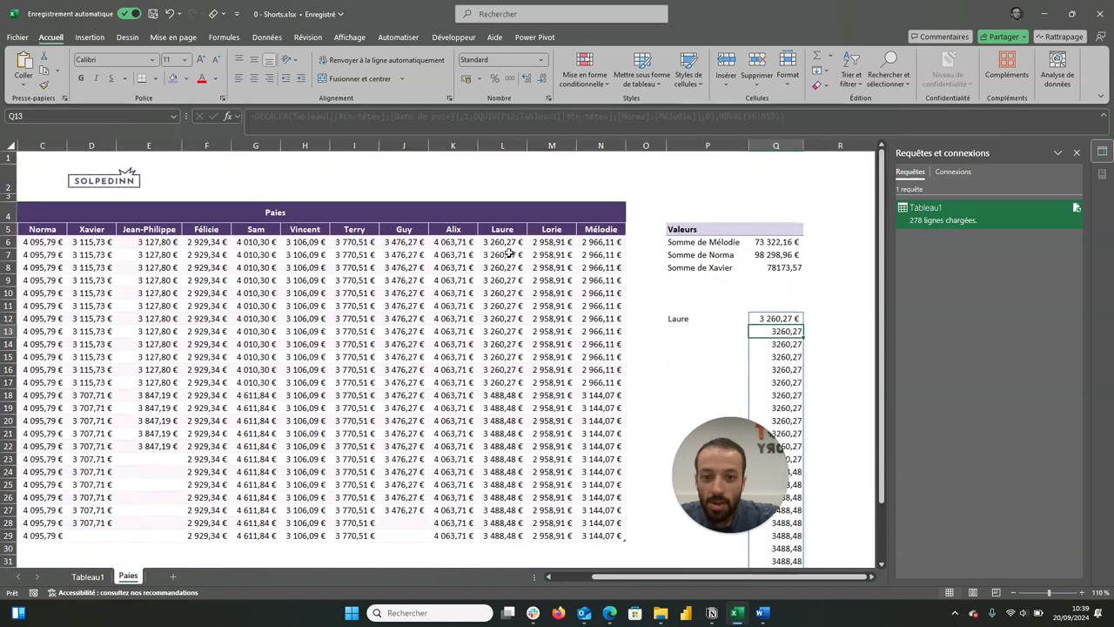
- Wrap Q12's DECALER formula in SOMME to return Laure's total of 80 985,00 €
left_click(505, 243)
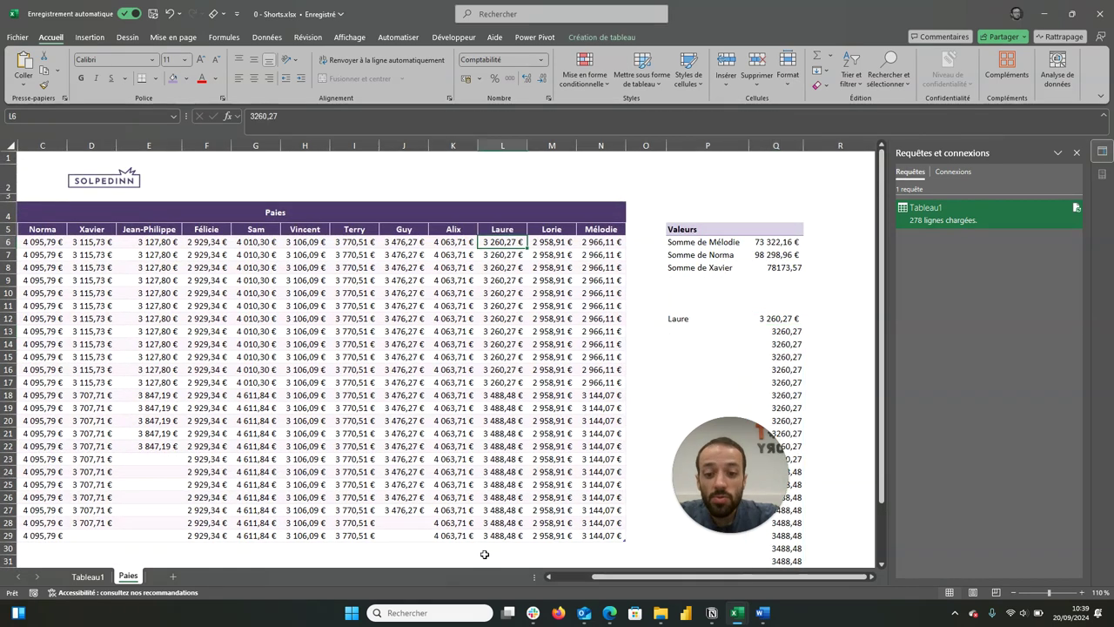
scroll(485, 555, "down", 4)
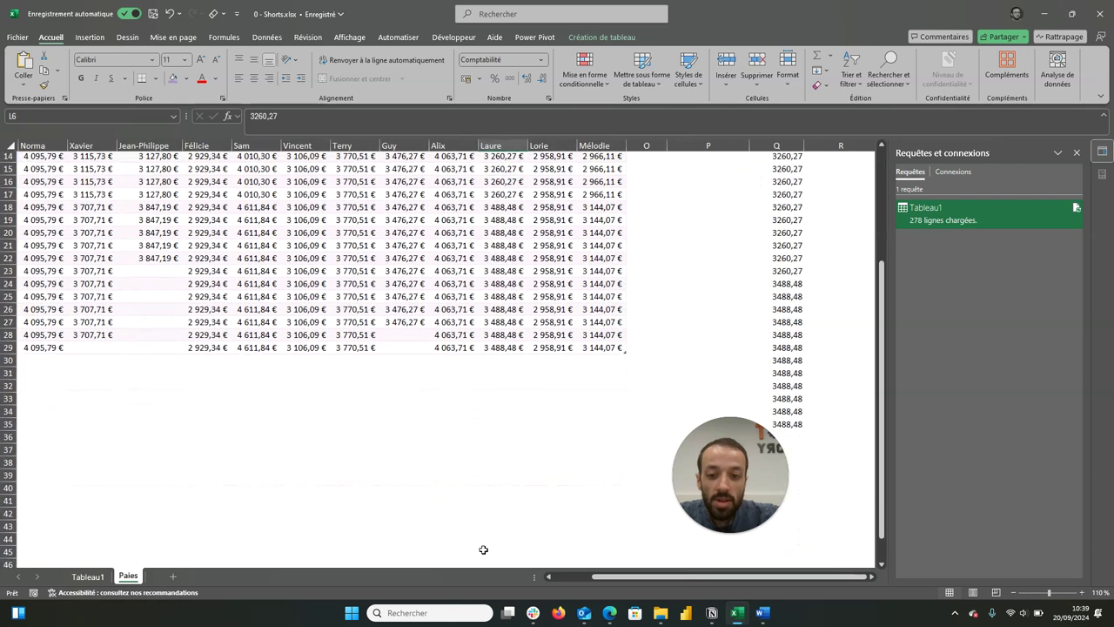
scroll(483, 549, "up", 2)
scroll(479, 549, "up", 2)
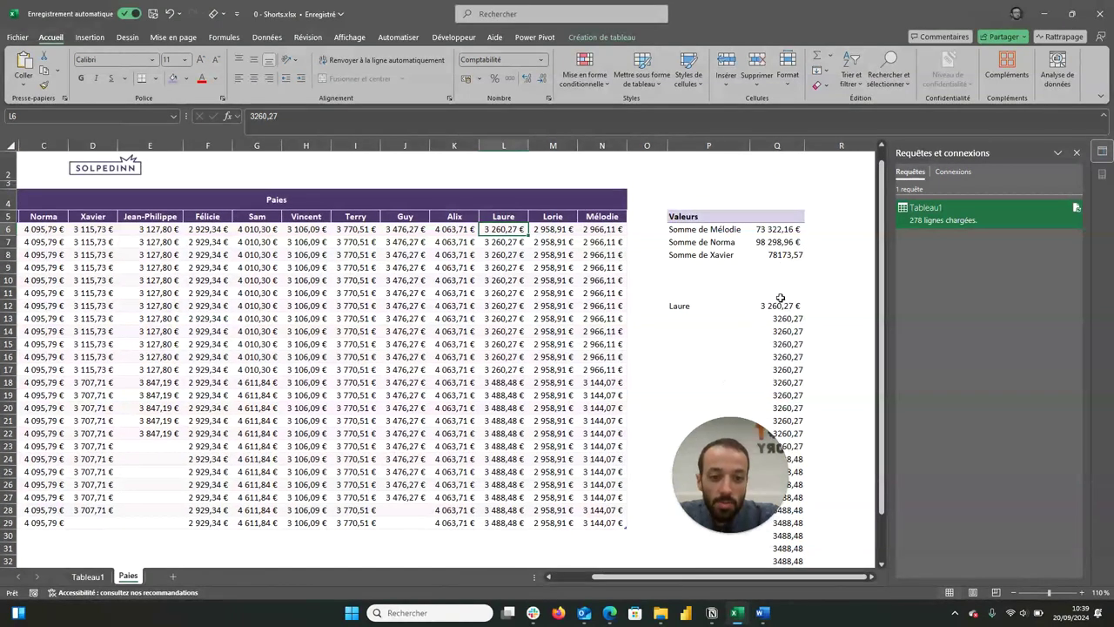
left_click(779, 304)
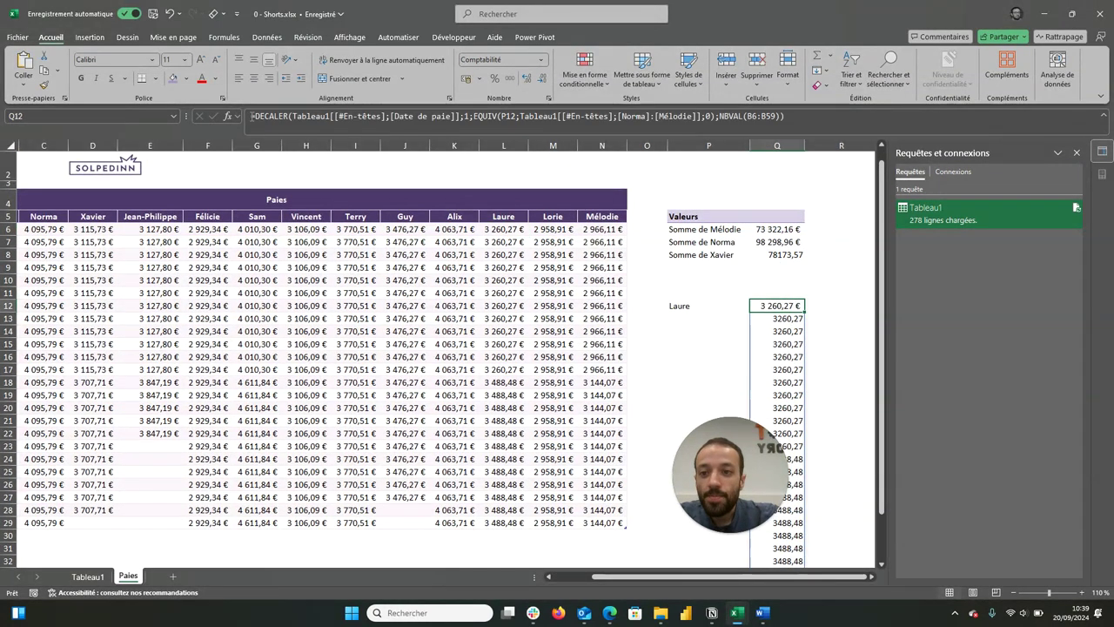
left_click(251, 116)
type("somme(")
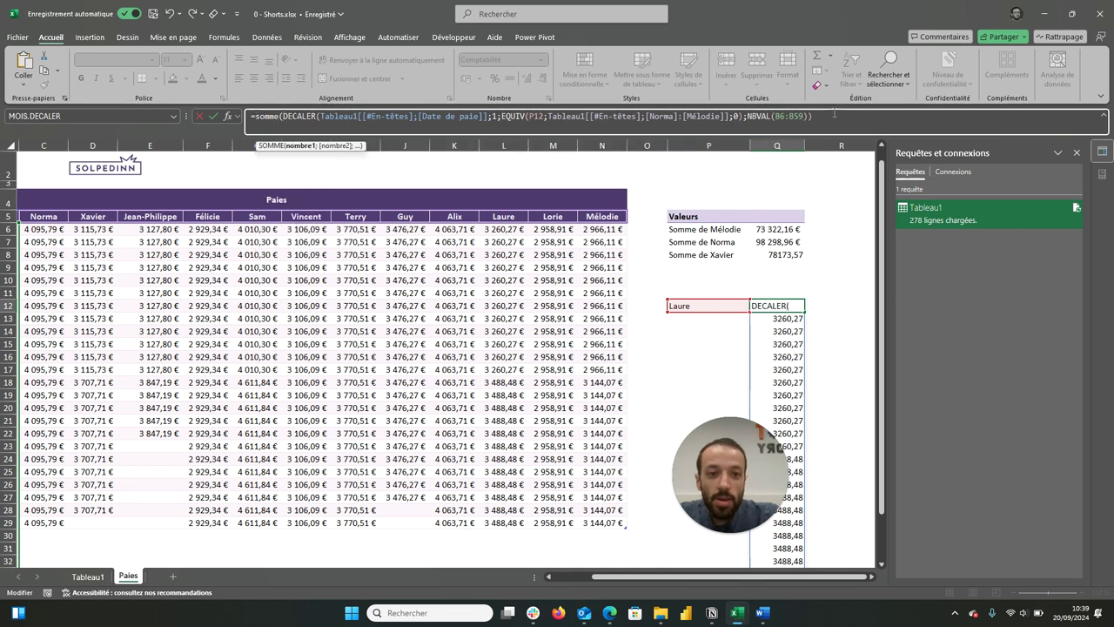
left_click(833, 119)
type(")")
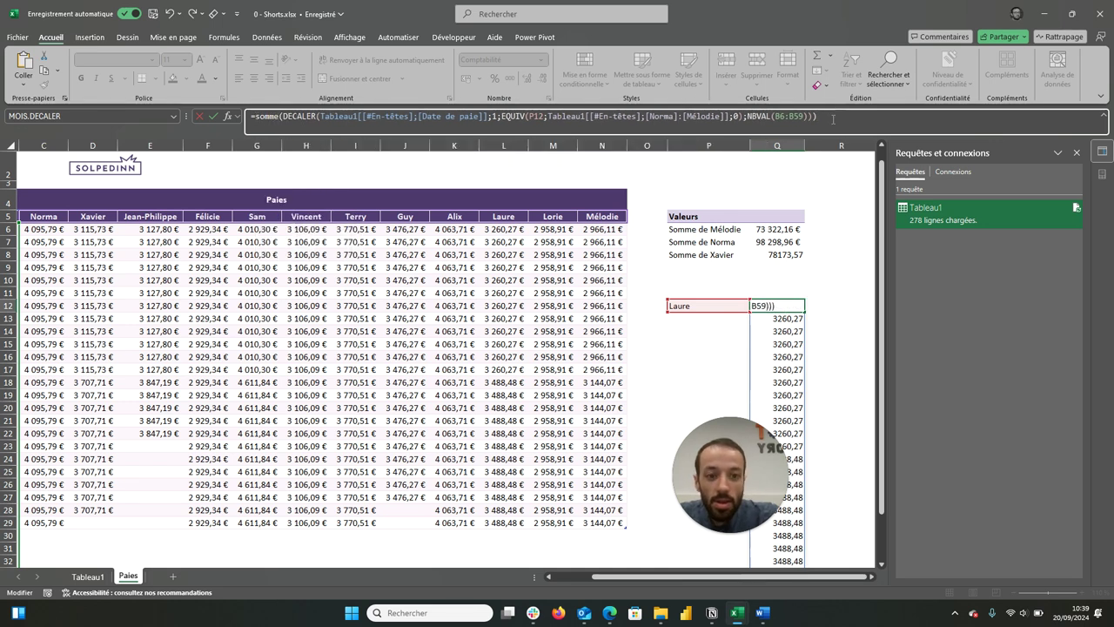
key("Return")
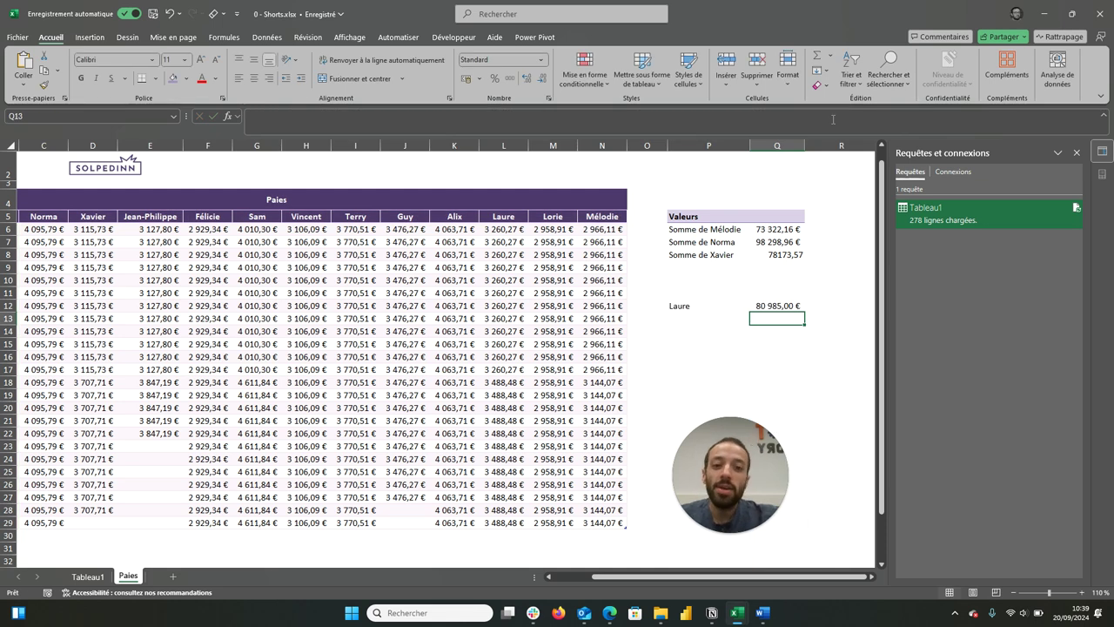
left_click(786, 305)
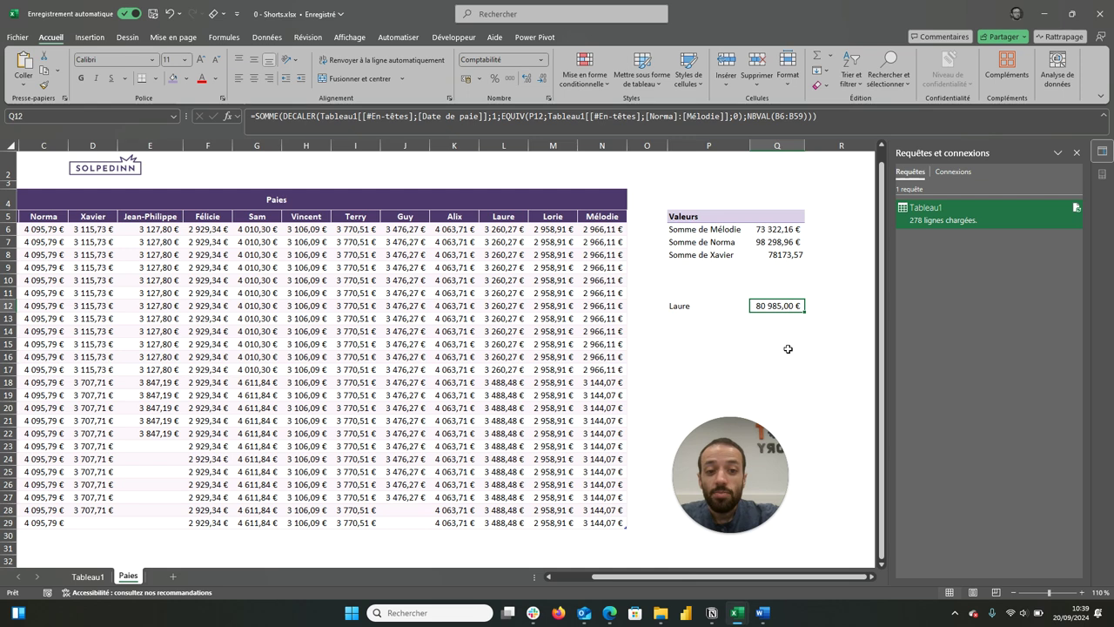